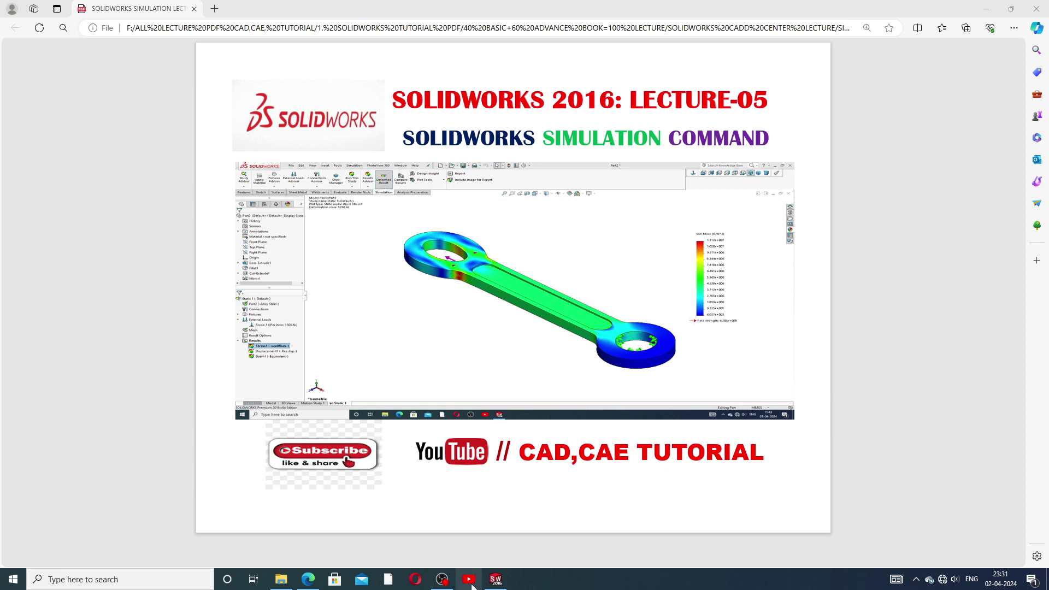
# Step: Switch from the Edge lecture PDF to the empty SOLIDWORKS Part1 window
pyautogui.click(496, 579)
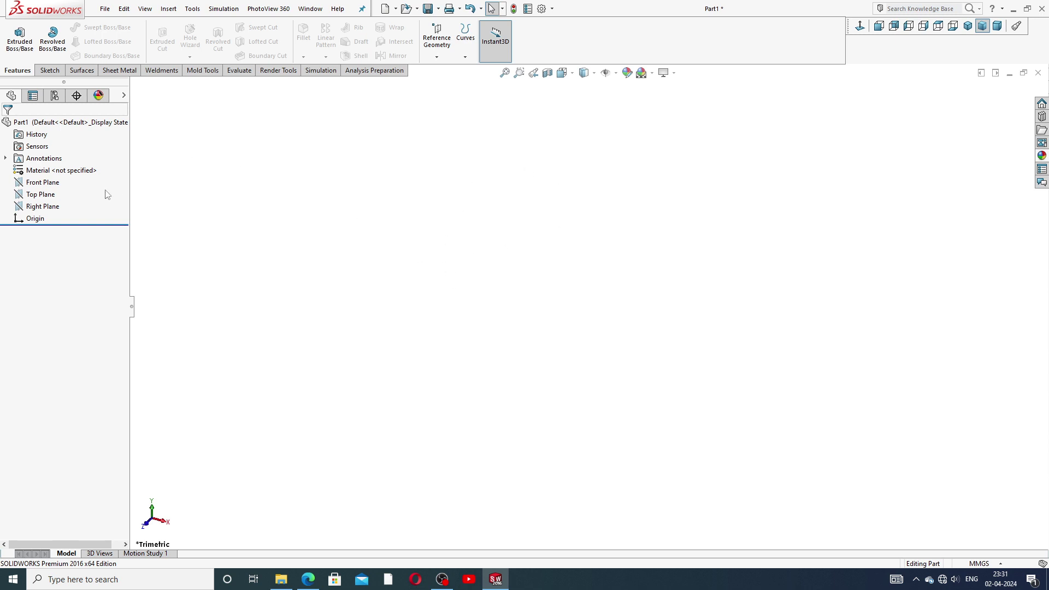
# Step: Start a sketch on the Top Plane and draw a circle centred on the origin
pyautogui.click(41, 195)
pyautogui.click(50, 184)
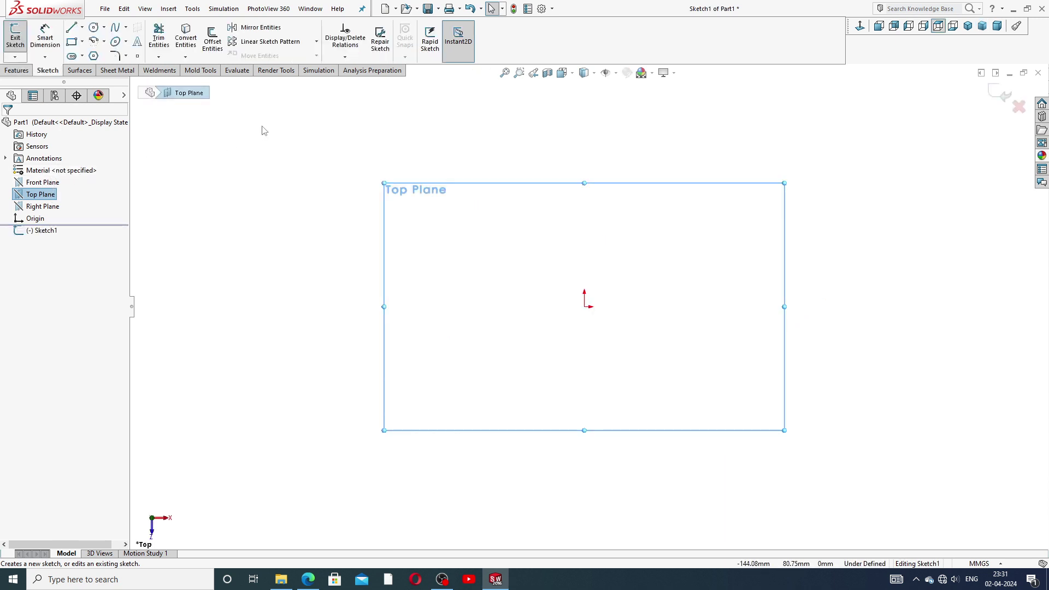
pyautogui.click(94, 28)
pyautogui.click(585, 307)
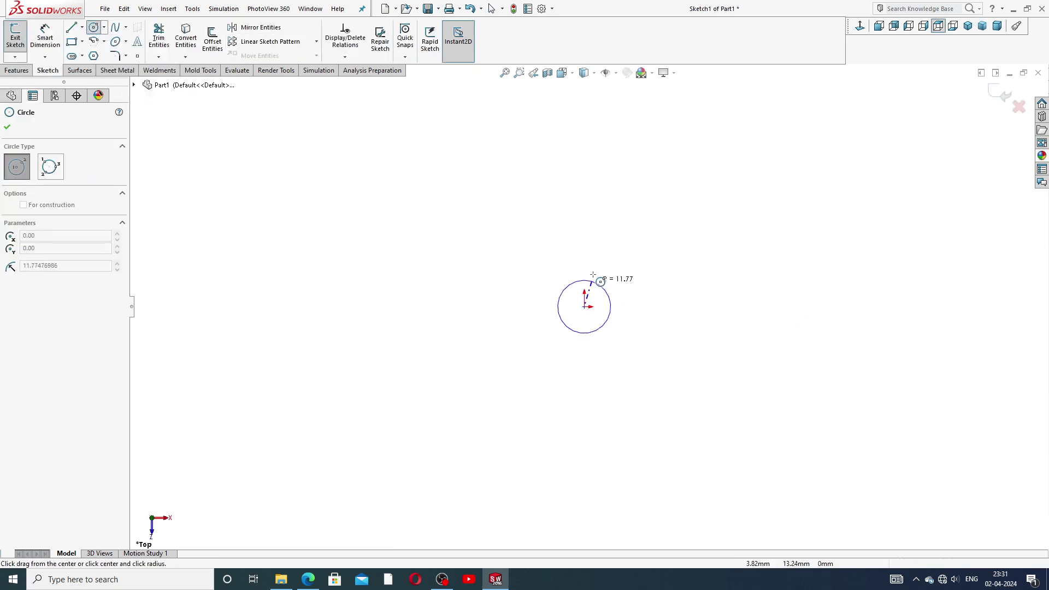
pyautogui.click(600, 266)
pyautogui.rightClick(646, 241)
pyautogui.click(670, 249)
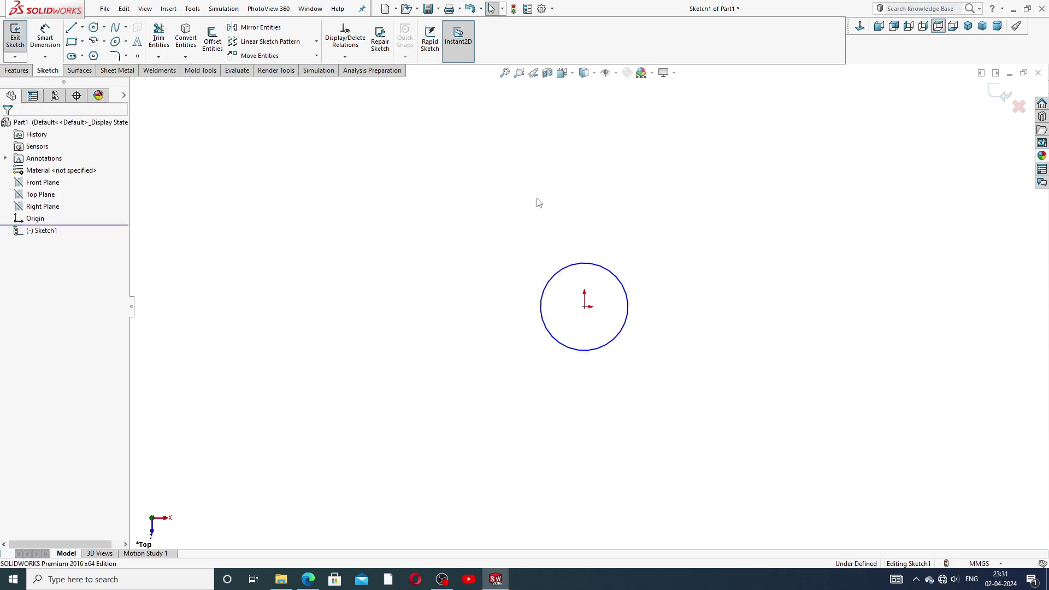
# Step: Dimension the circle to a 12 mm diameter and view it in Isometric
pyautogui.click(609, 272)
pyautogui.click(653, 264)
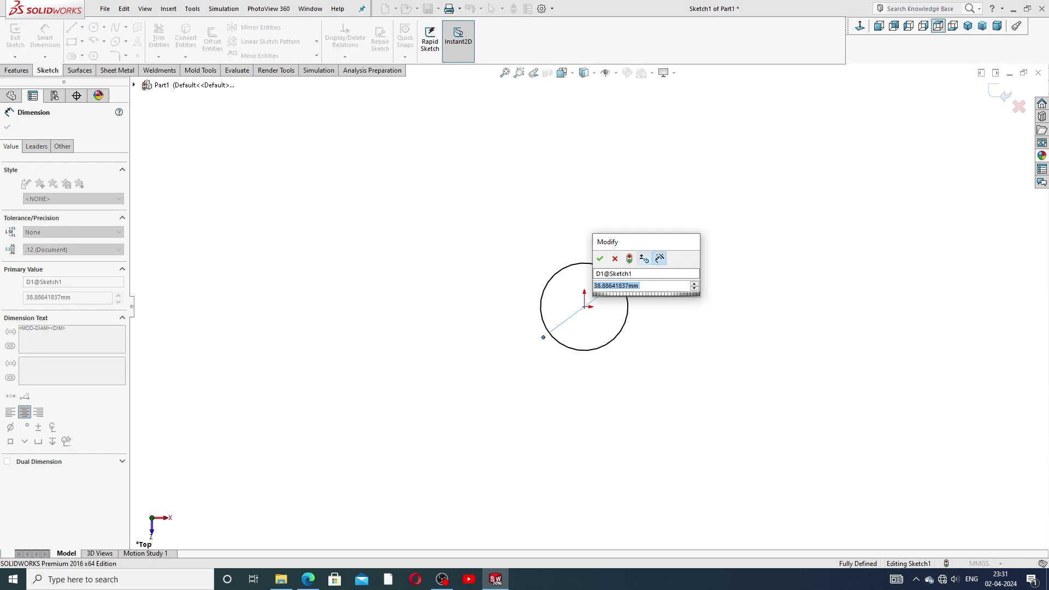
pyautogui.write('12')
pyautogui.press('Return')
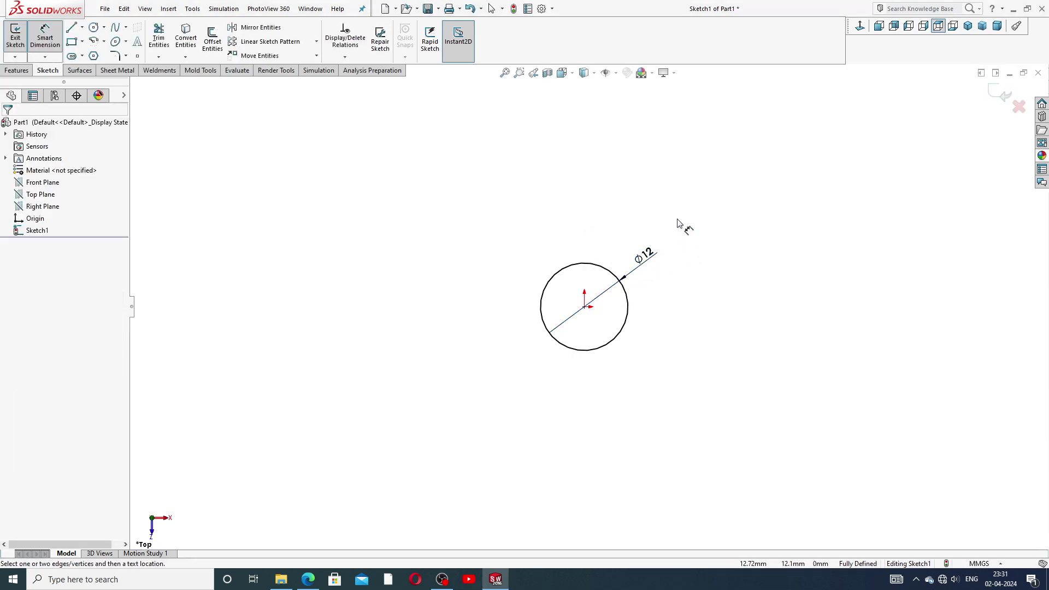
pyautogui.rightClick(679, 224)
pyautogui.click(694, 161)
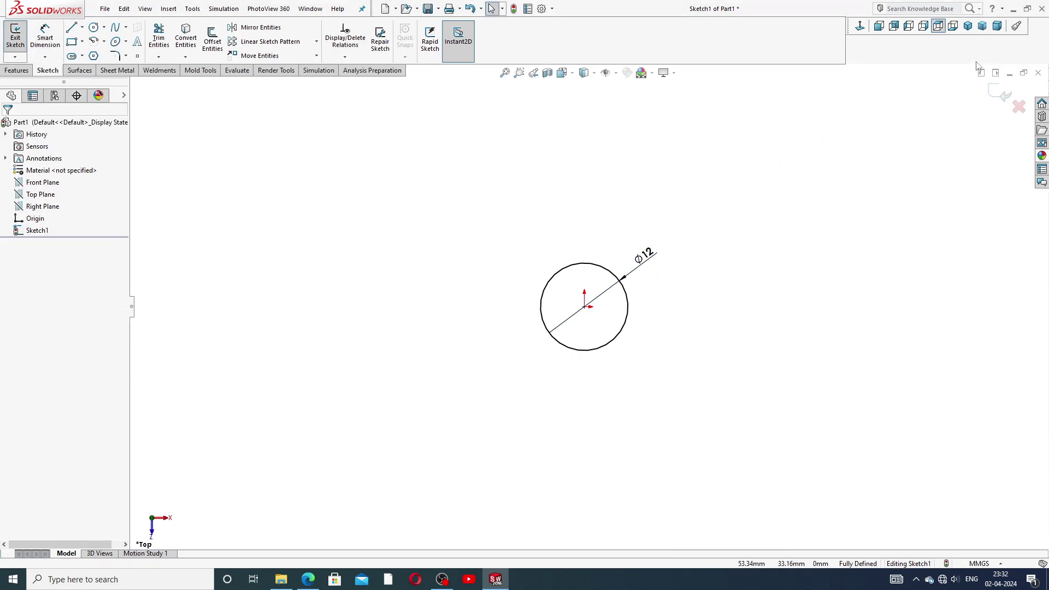
pyautogui.click(967, 26)
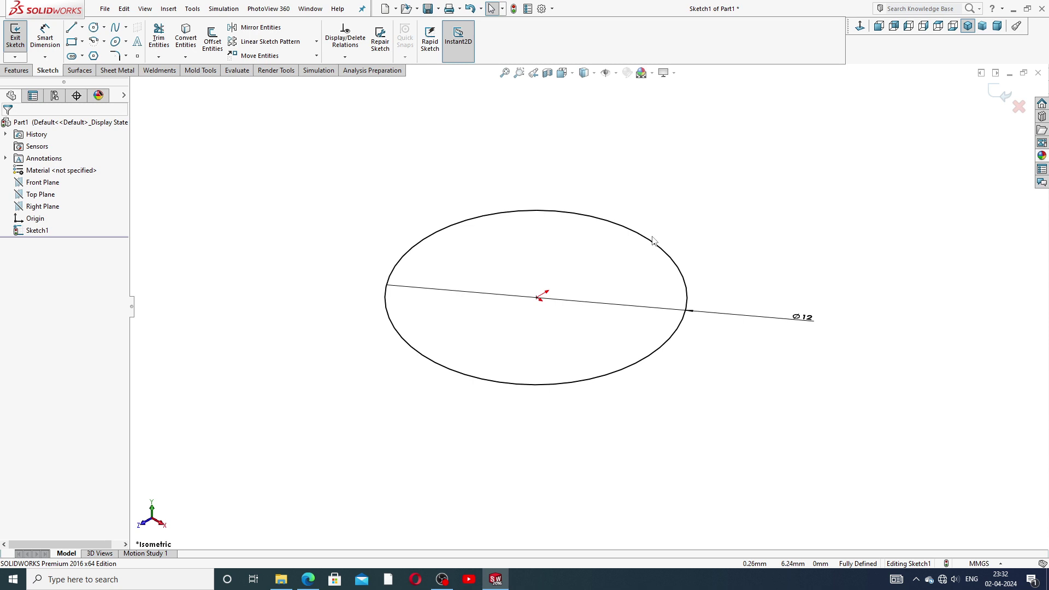
pyautogui.click(22, 71)
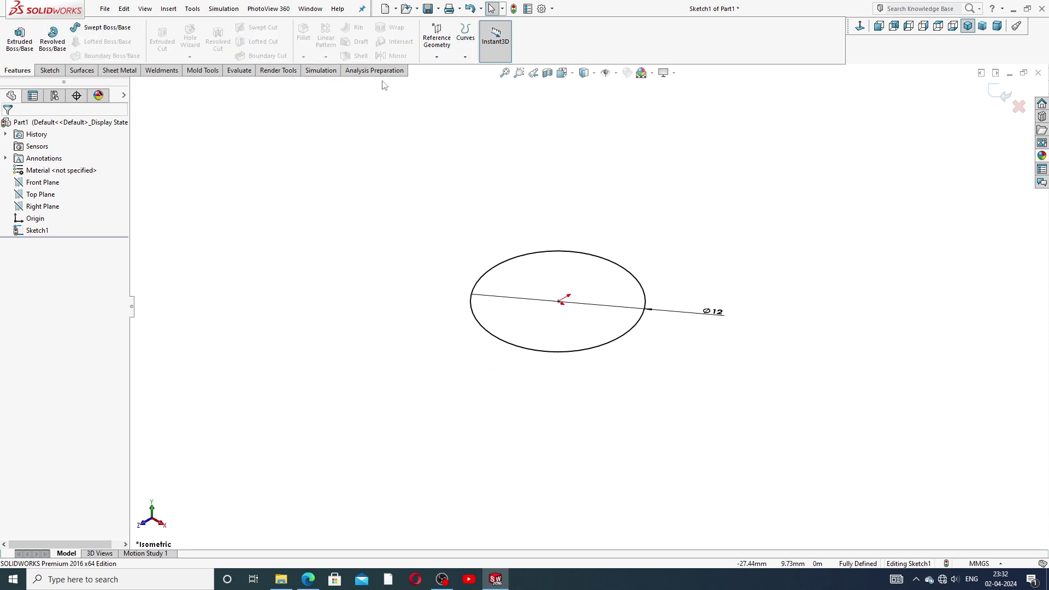
# Step: Start a Pitch and Revolution helix on the circle with a 3 mm pitch
pyautogui.click(465, 57)
pyautogui.click(483, 83)
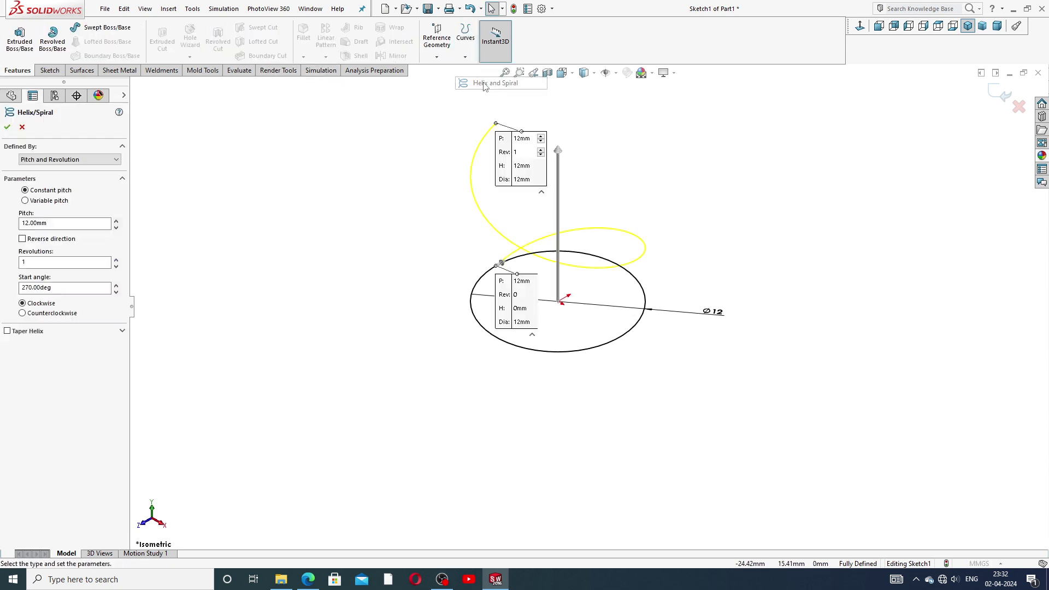
pyautogui.click(55, 161)
pyautogui.click(55, 171)
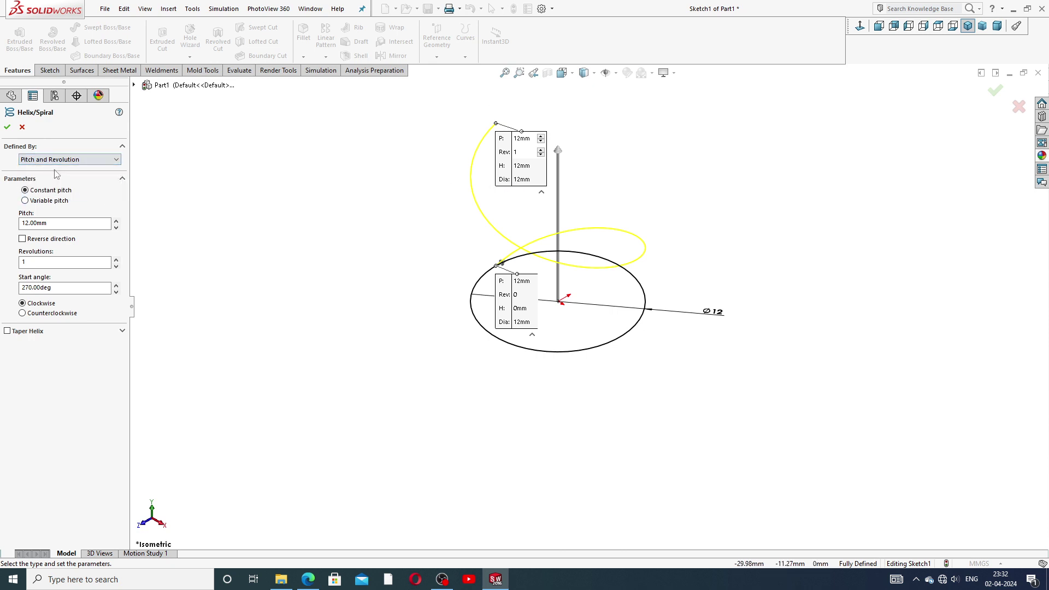
pyautogui.moveTo(49, 223); pyautogui.dragTo(10, 221)
pyautogui.write('3')
pyautogui.press('Return')
# Step: Set the helix to 8 revolutions with a 0° start angle and accept it
pyautogui.moveTo(22, 261); pyautogui.dragTo(17, 262)
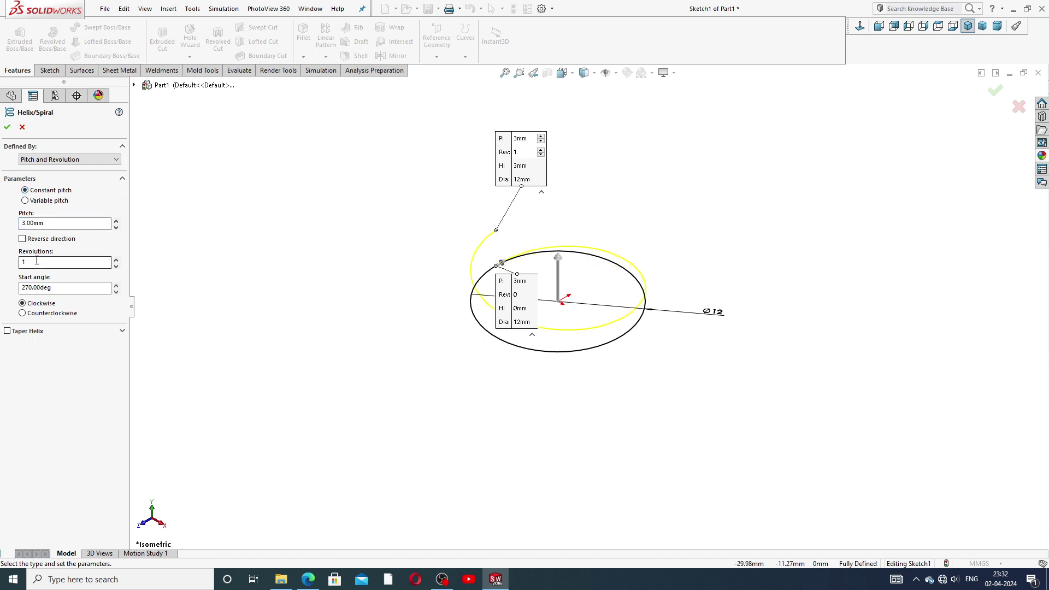
pyautogui.write('8')
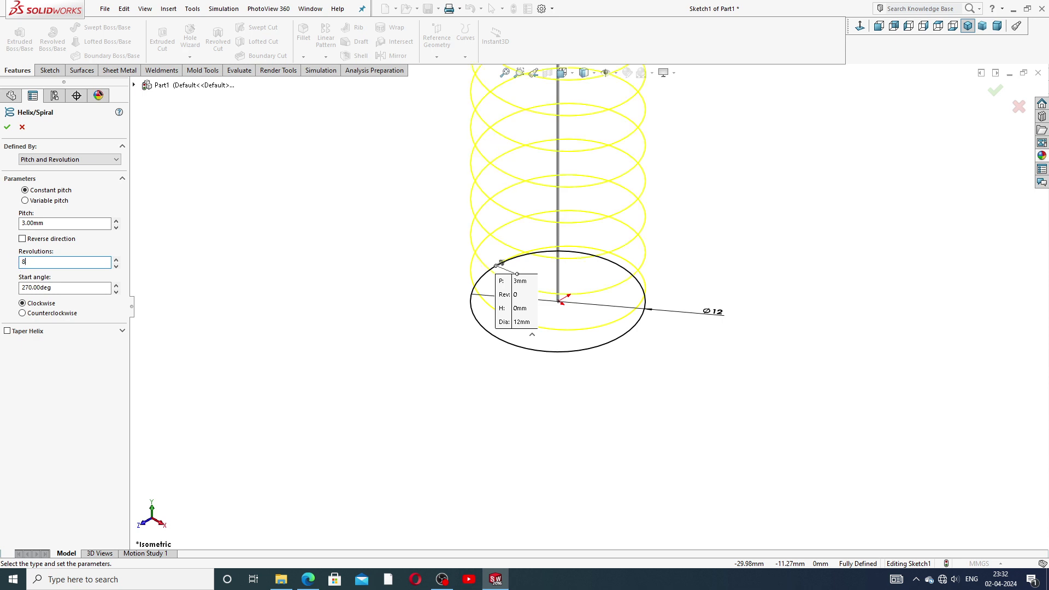
pyautogui.scroll(2, 540, 191)
pyautogui.scroll(-2, 558, 194)
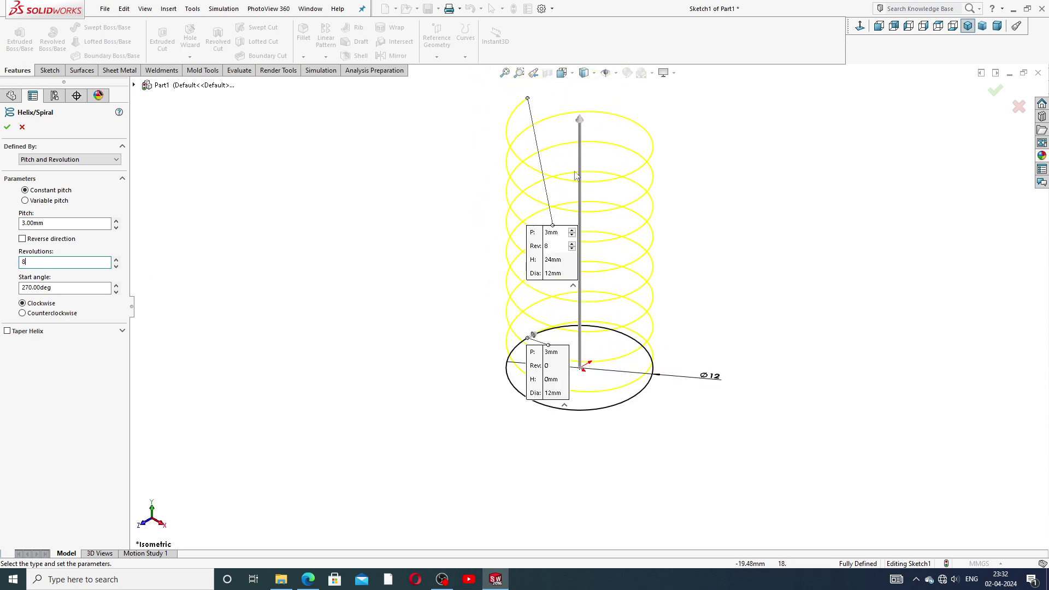
pyautogui.moveTo(48, 287); pyautogui.dragTo(11, 289)
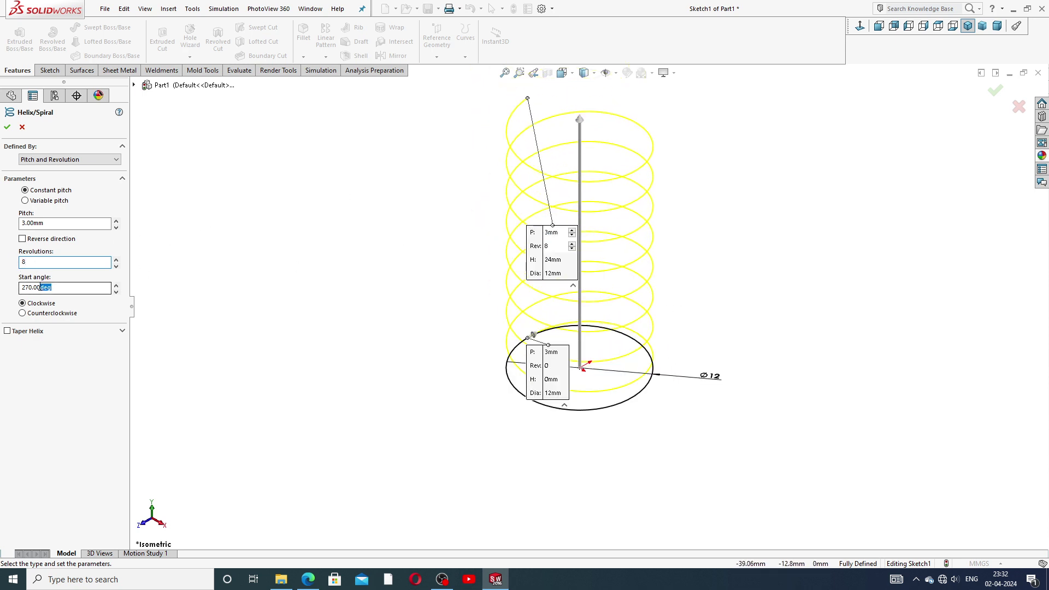
pyautogui.write('0')
pyautogui.press('Return')
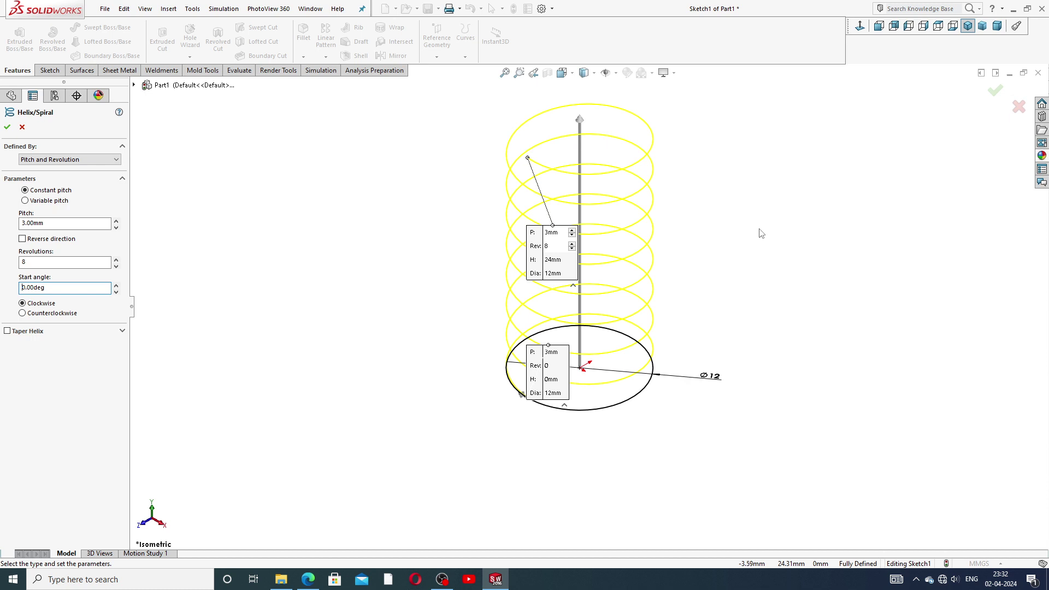
pyautogui.moveTo(761, 233)
pyautogui.mouseDown(button='middle')
pyautogui.moveTo(740, 169)
pyautogui.moveTo(746, 198)
pyautogui.moveTo(780, 231)
pyautogui.moveTo(685, 208)
pyautogui.moveTo(672, 159)
pyautogui.moveTo(700, 175)
pyautogui.moveTo(701, 158)
pyautogui.moveTo(704, 211)
pyautogui.moveTo(612, 248)
pyautogui.mouseUp(button='middle')
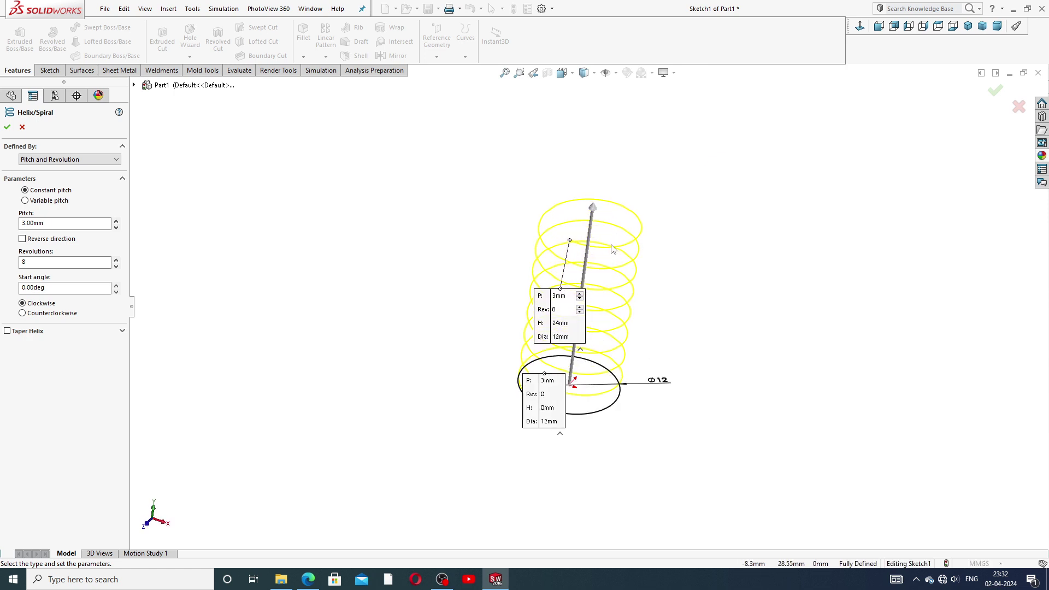
pyautogui.click(966, 27)
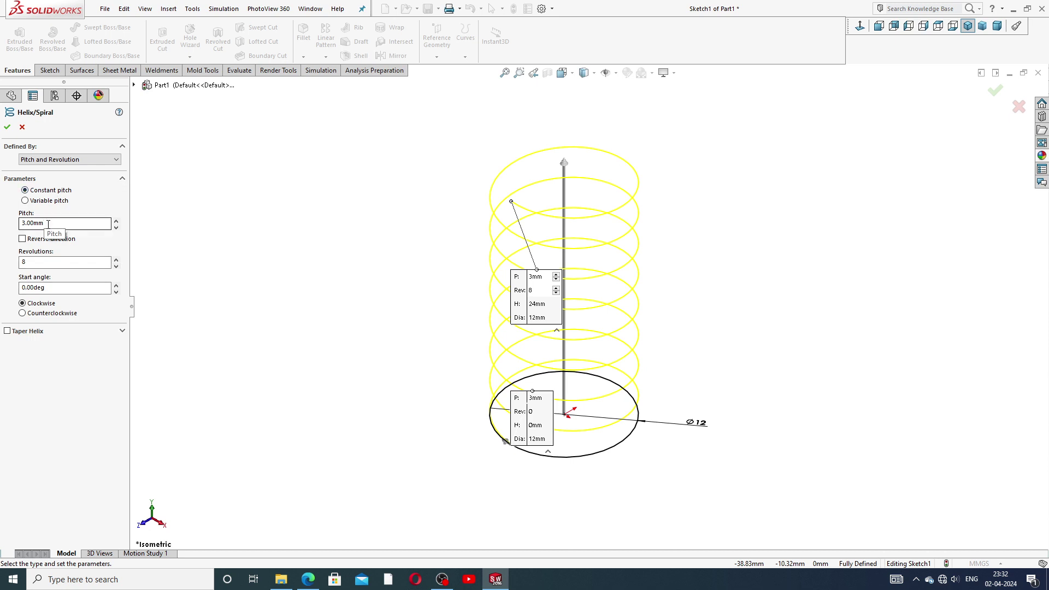
pyautogui.click(8, 126)
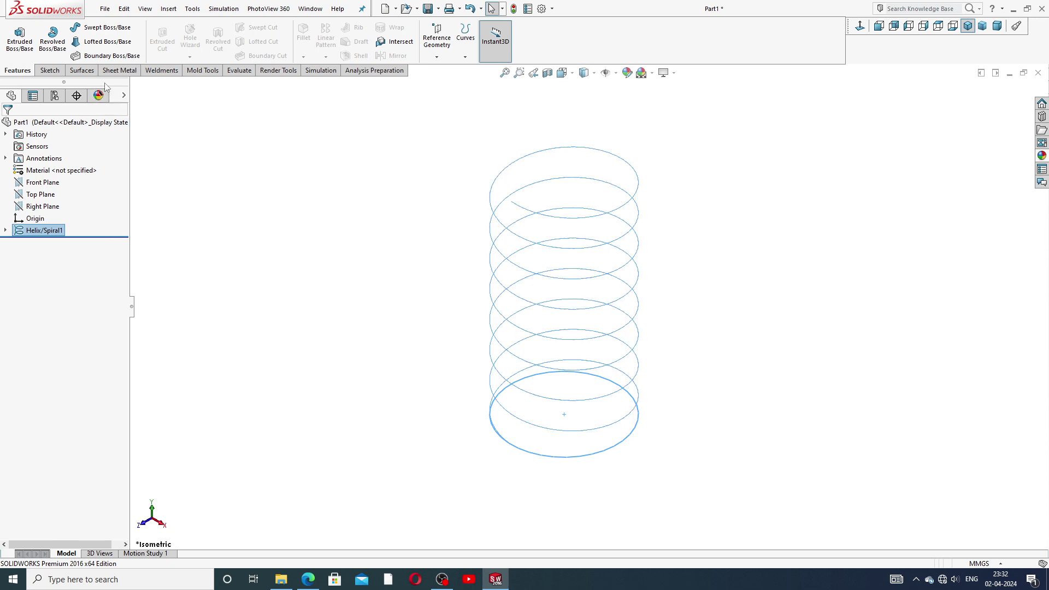
# Step: Start a circular-profile sweep using Helix/Spiral1 as the path
pyautogui.click(107, 28)
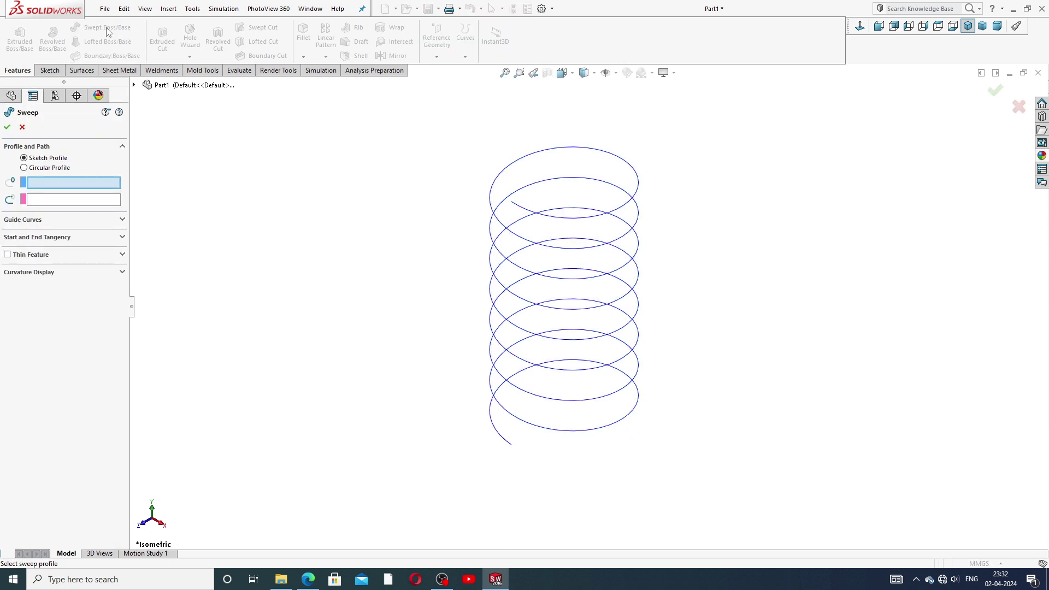
pyautogui.click(50, 171)
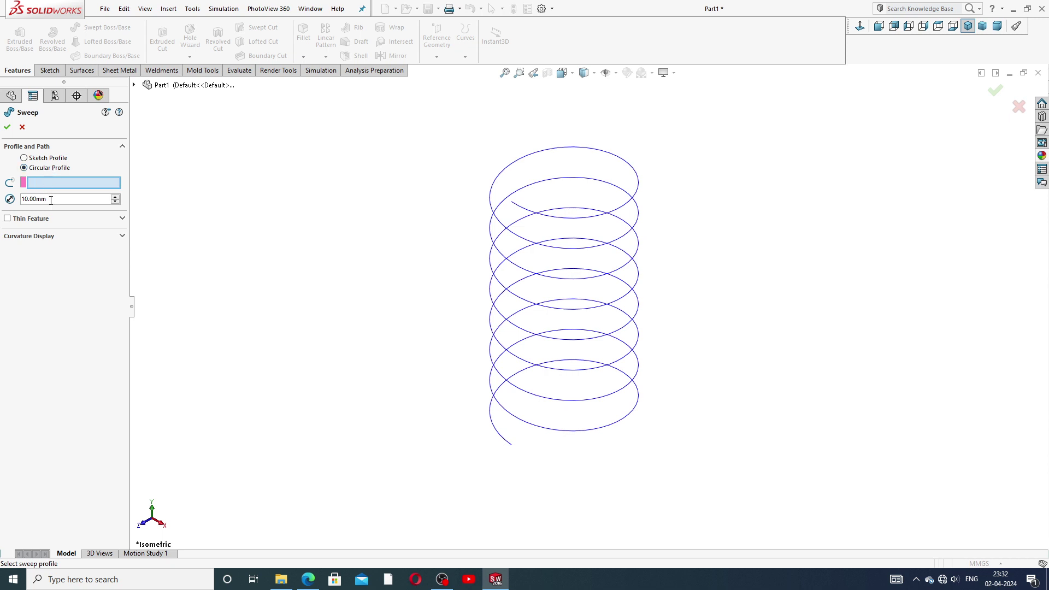
pyautogui.moveTo(51, 201); pyautogui.dragTo(27, 201)
pyautogui.click(134, 86)
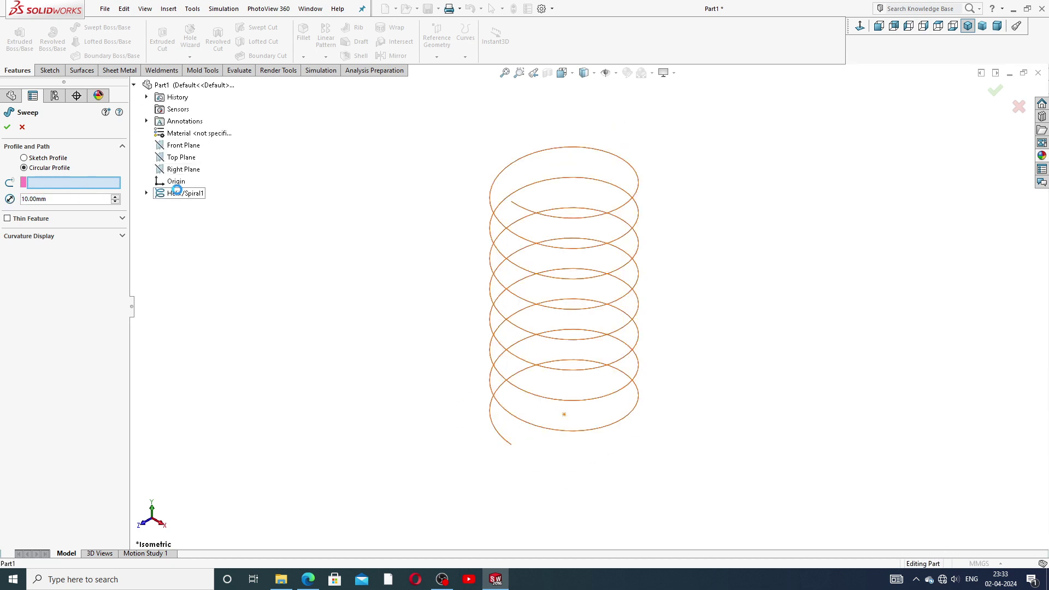
pyautogui.click(176, 192)
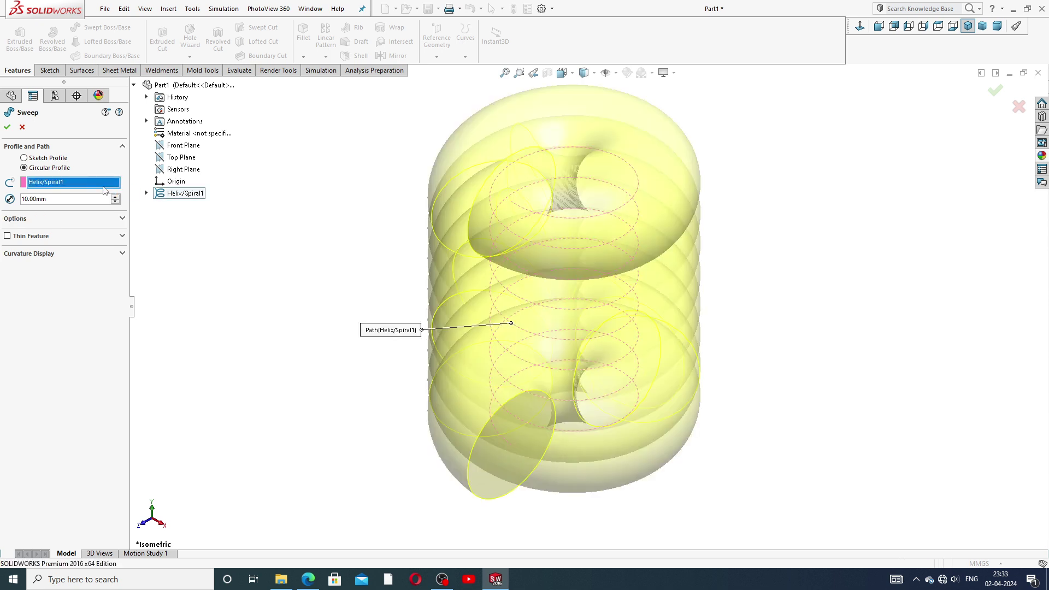
# Step: Set the sweep profile diameter to 1.4 mm and confirm the sweep
pyautogui.moveTo(53, 203); pyautogui.dragTo(18, 200)
pyautogui.write('2')
pyautogui.press('Return')
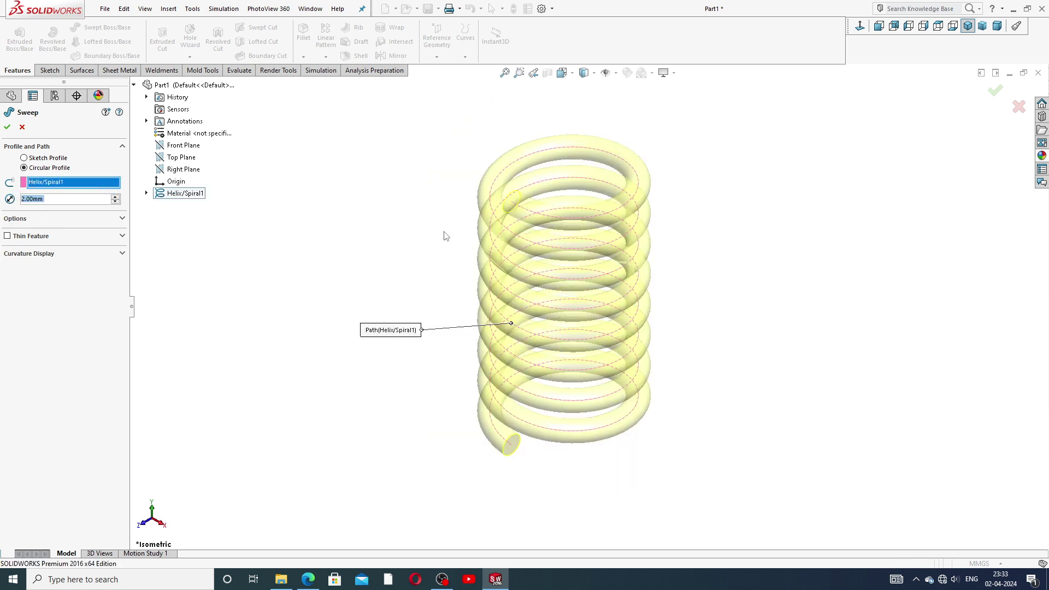
pyautogui.moveTo(451, 198)
pyautogui.mouseDown(button='middle')
pyautogui.moveTo(473, 112)
pyautogui.moveTo(472, 157)
pyautogui.mouseUp(button='middle')
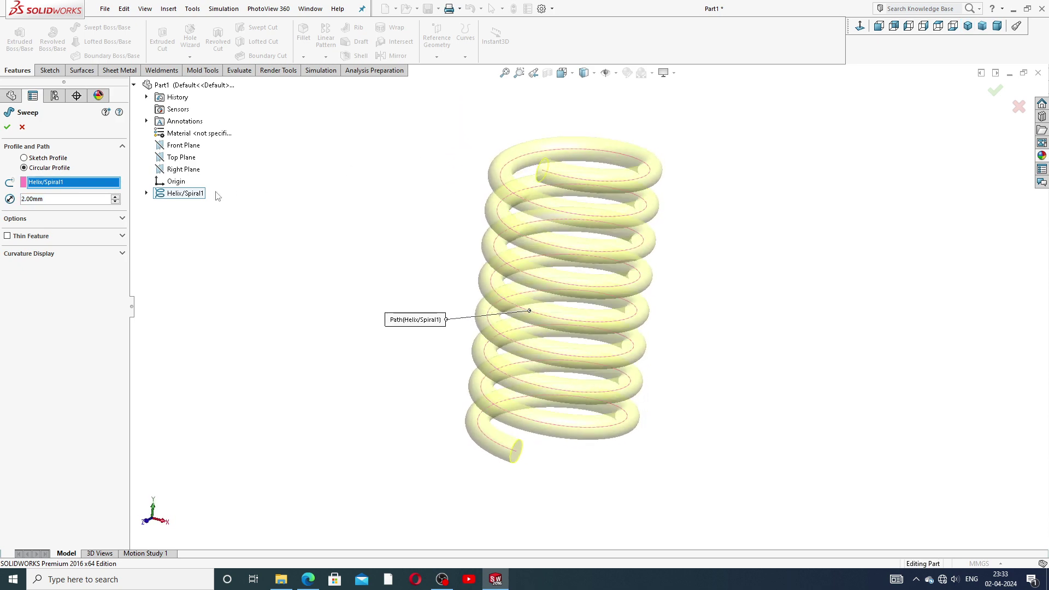
pyautogui.doubleClick(56, 200)
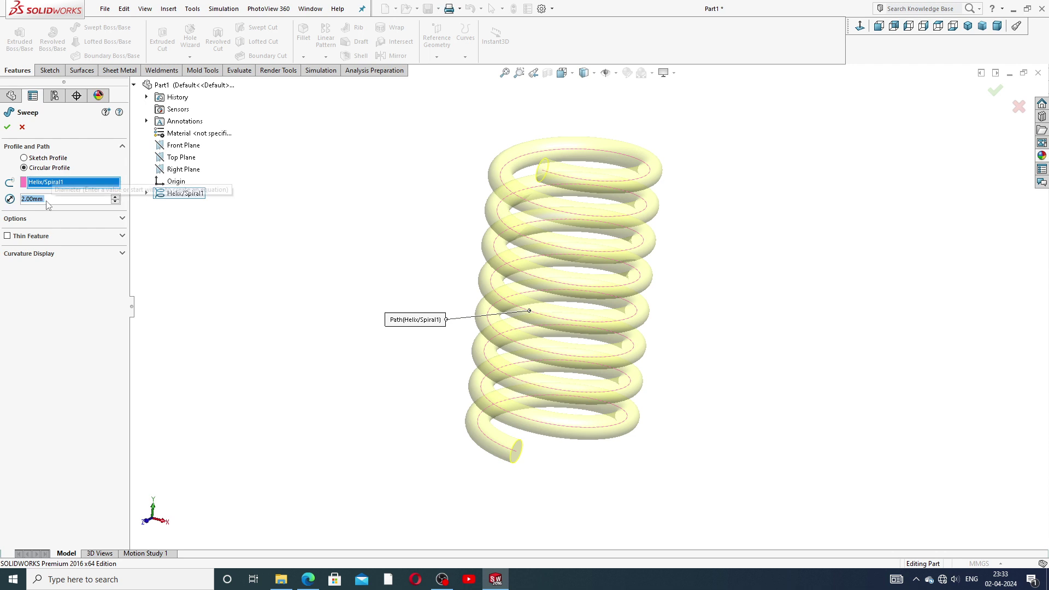
pyautogui.write('1.4')
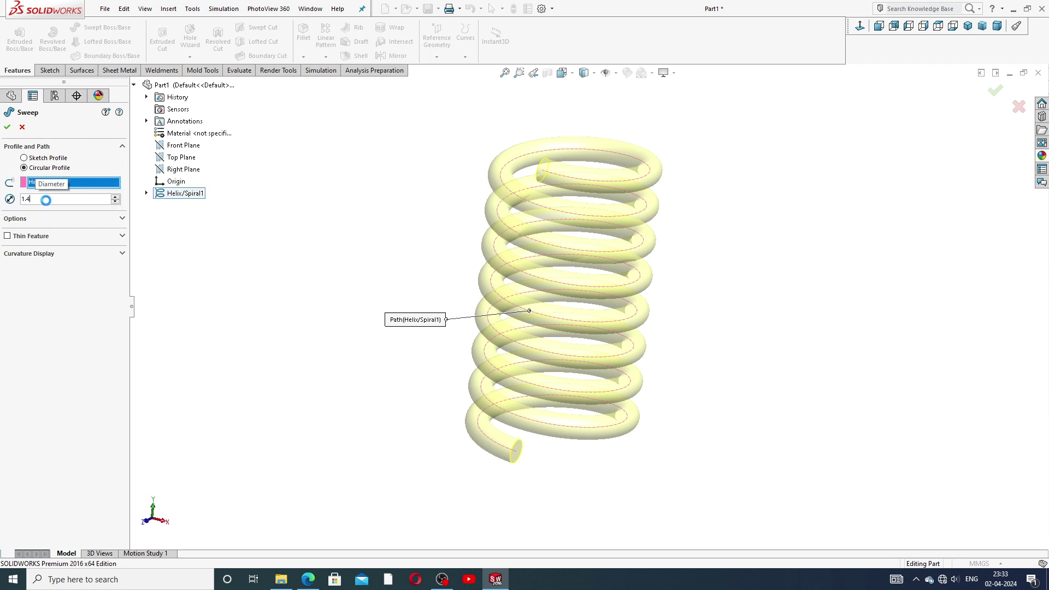
pyautogui.press('Return')
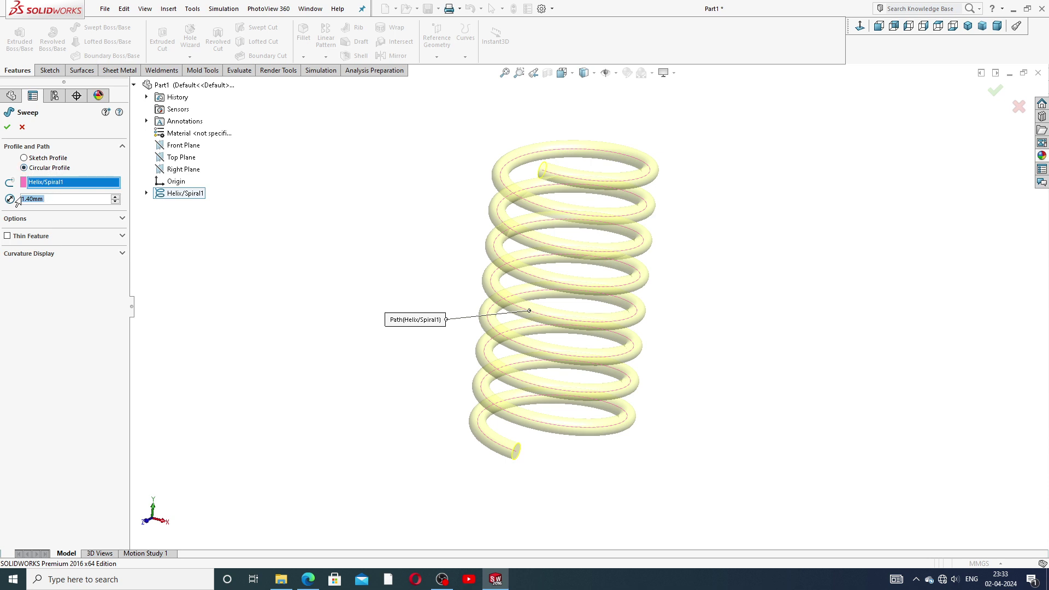
pyautogui.click(7, 127)
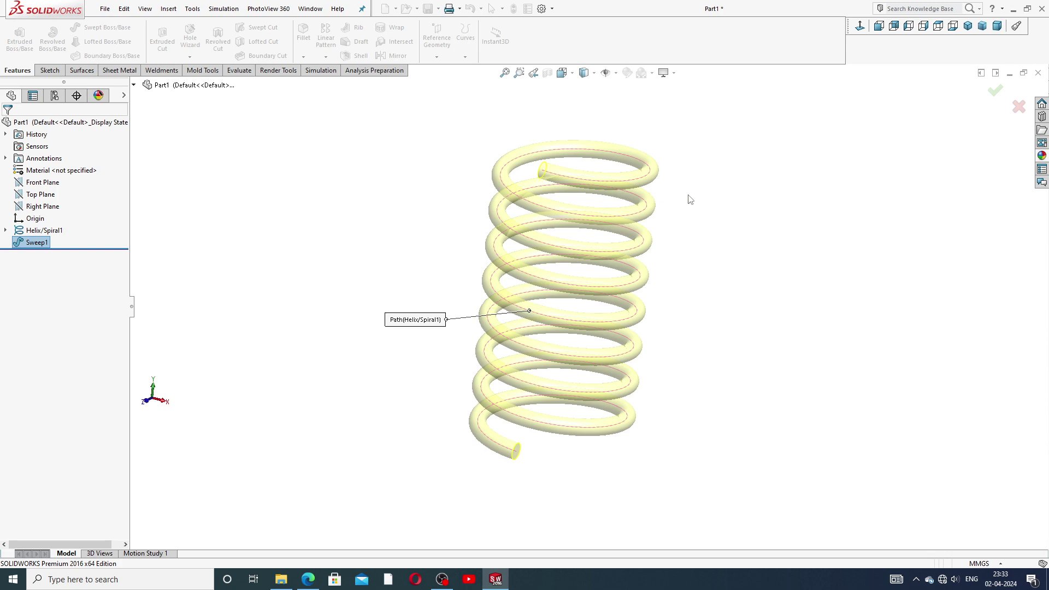
# Step: Accept Sweep1, hide Helix/Spiral1, and orbit around the finished spring
pyautogui.click(995, 93)
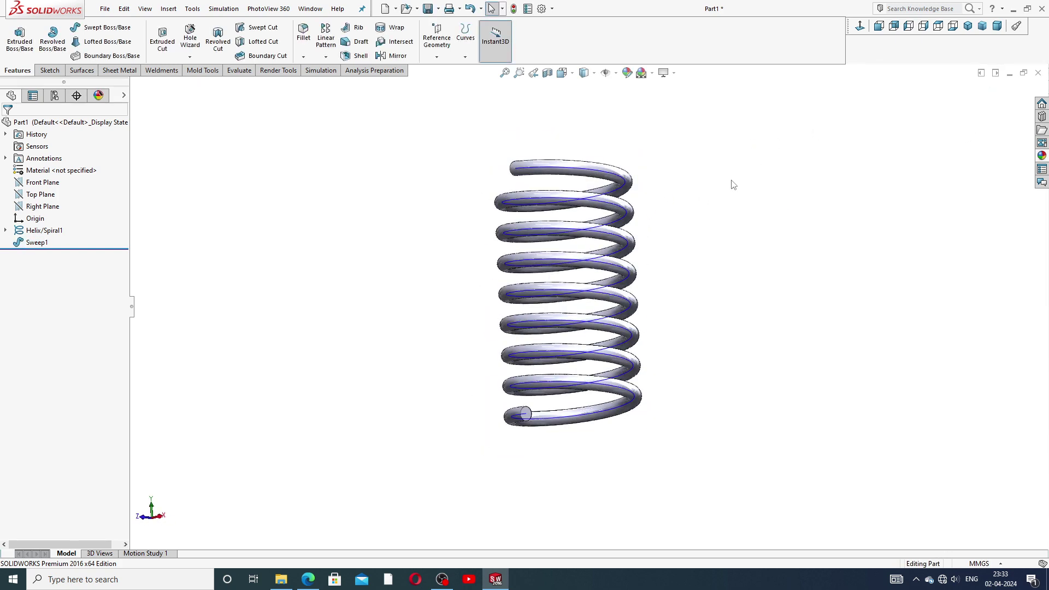
pyautogui.moveTo(715, 173)
pyautogui.mouseDown(button='middle')
pyautogui.moveTo(709, 238)
pyautogui.moveTo(723, 335)
pyautogui.moveTo(739, 272)
pyautogui.moveTo(646, 236)
pyautogui.mouseUp(button='middle')
pyautogui.click(646, 236)
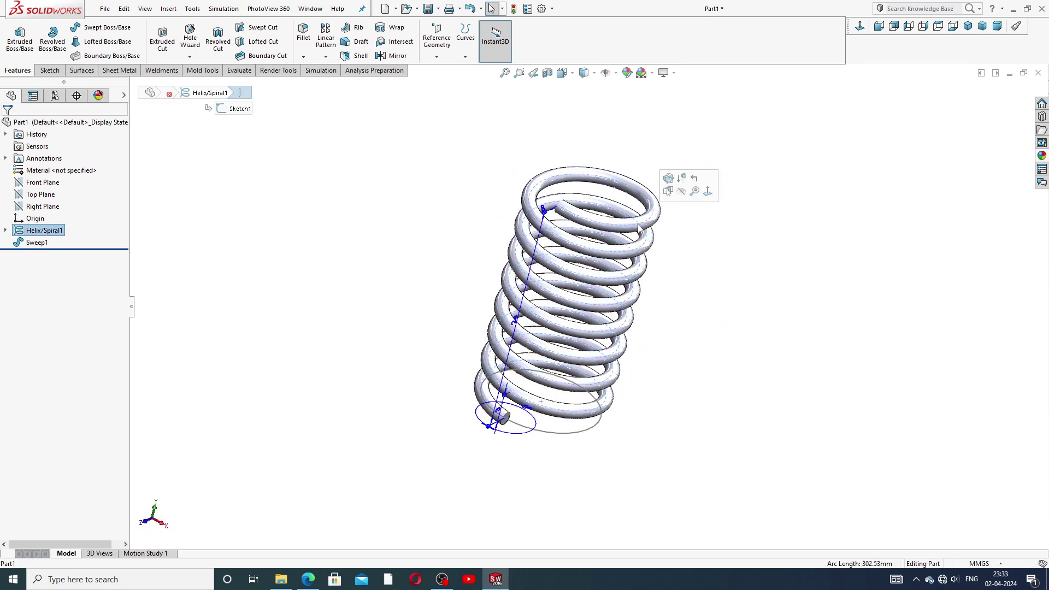
pyautogui.click(686, 196)
pyautogui.moveTo(709, 250)
pyautogui.mouseDown(button='middle')
pyautogui.moveTo(676, 163)
pyautogui.moveTo(690, 272)
pyautogui.moveTo(695, 170)
pyautogui.moveTo(695, 215)
pyautogui.moveTo(721, 149)
pyautogui.moveTo(710, 244)
pyautogui.moveTo(686, 189)
pyautogui.moveTo(643, 206)
pyautogui.moveTo(601, 204)
pyautogui.moveTo(642, 191)
pyautogui.moveTo(791, 321)
pyautogui.moveTo(733, 239)
pyautogui.moveTo(739, 224)
pyautogui.moveTo(664, 133)
pyautogui.moveTo(683, 230)
pyautogui.moveTo(553, 417)
pyautogui.moveTo(594, 329)
pyautogui.mouseUp(button='middle')
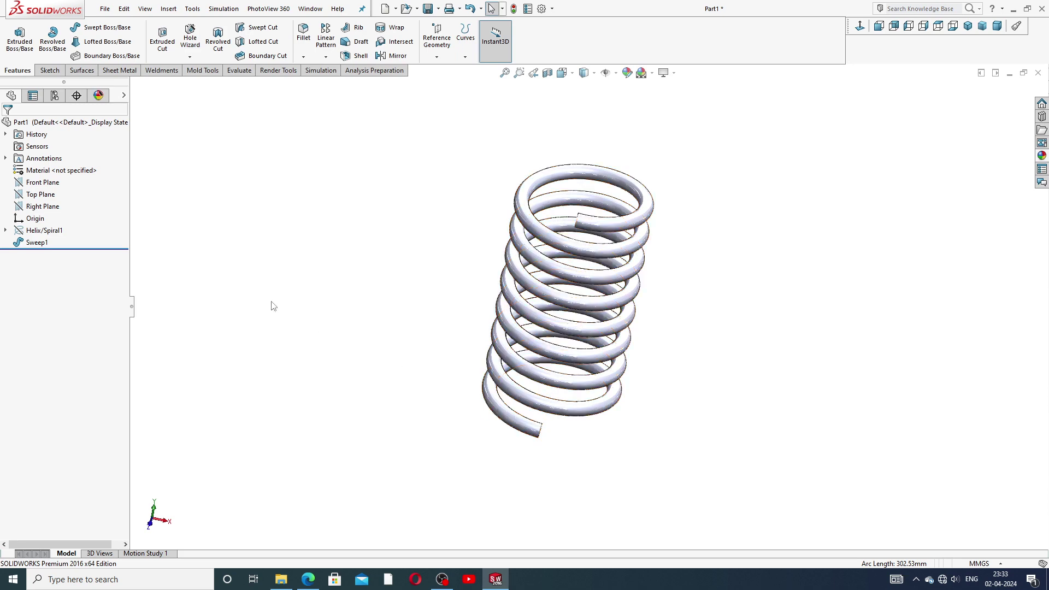
pyautogui.moveTo(578, 286)
pyautogui.mouseDown(button='middle')
pyautogui.moveTo(545, 227)
pyautogui.moveTo(525, 228)
pyautogui.mouseUp(button='middle')
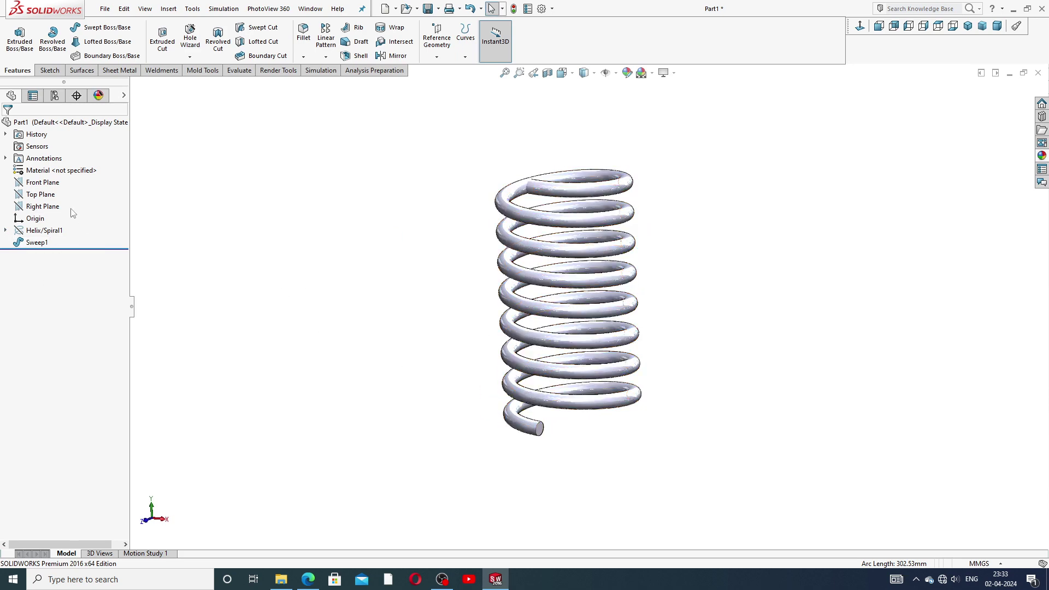
# Step: Trim the spring's bottom end with a Cut With Surface at the Top Plane, creating SurfaceCut1
pyautogui.click(40, 196)
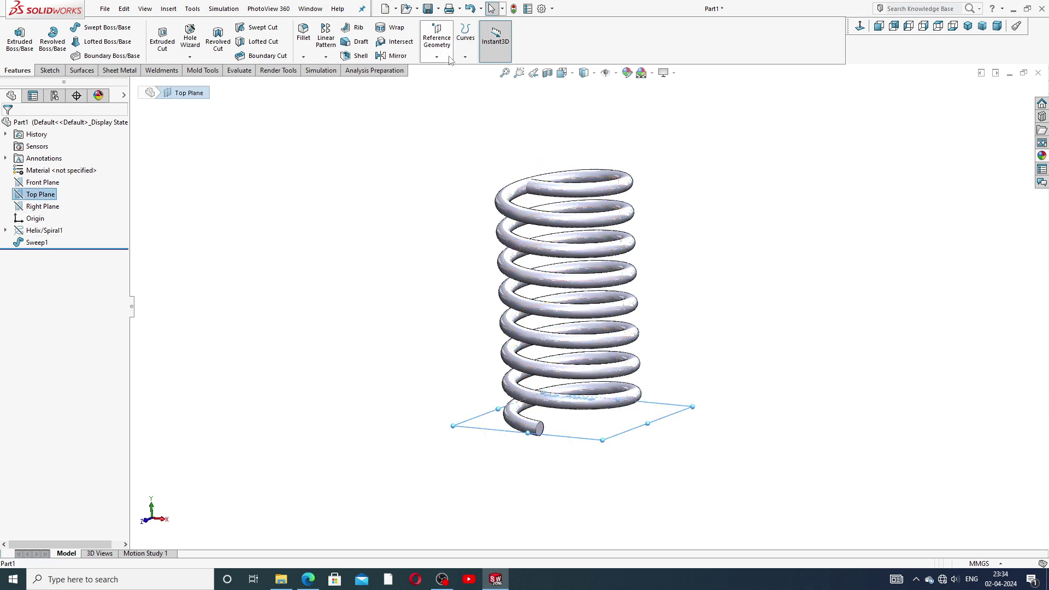
pyautogui.click(81, 71)
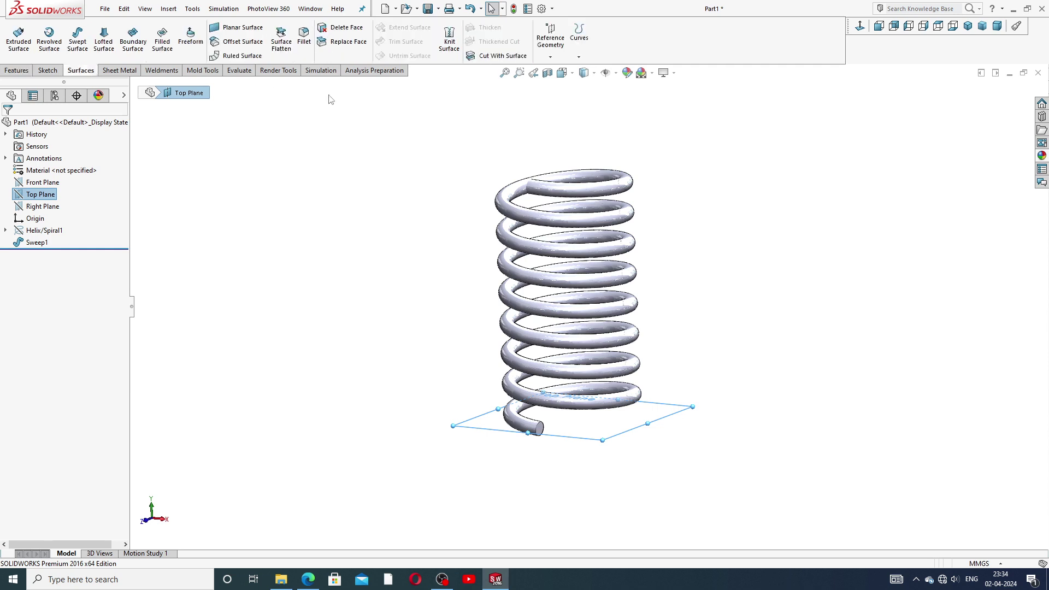
pyautogui.click(523, 57)
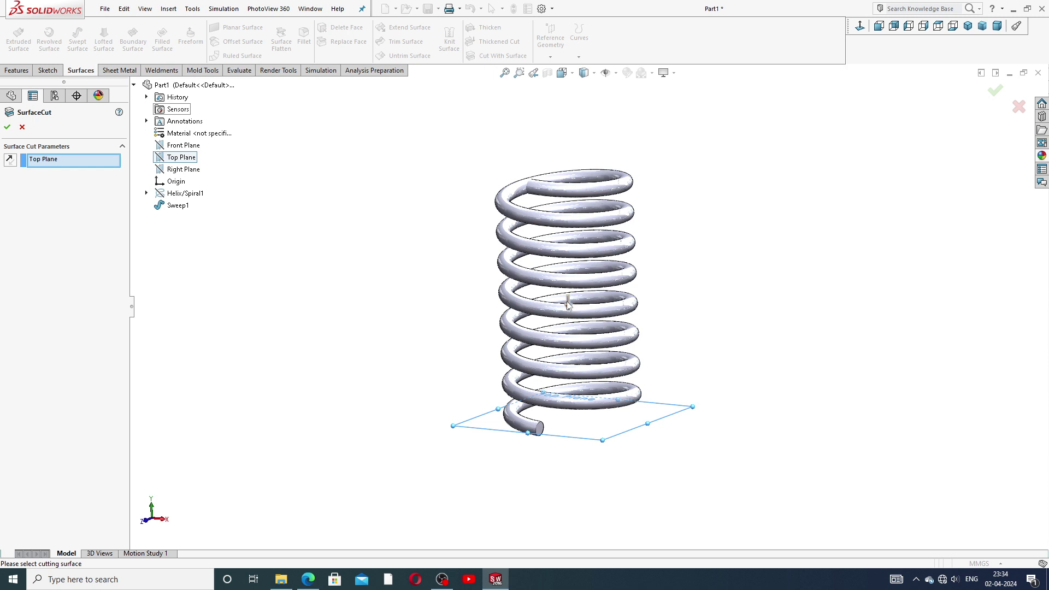
pyautogui.click(7, 127)
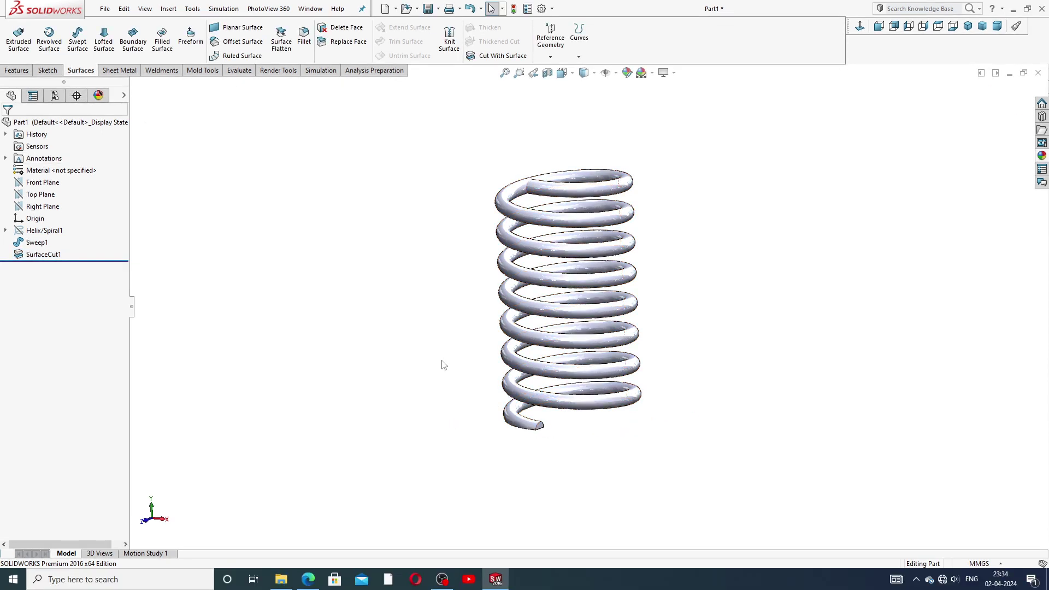
pyautogui.moveTo(654, 331); pyautogui.dragTo(676, 194, button='middle')
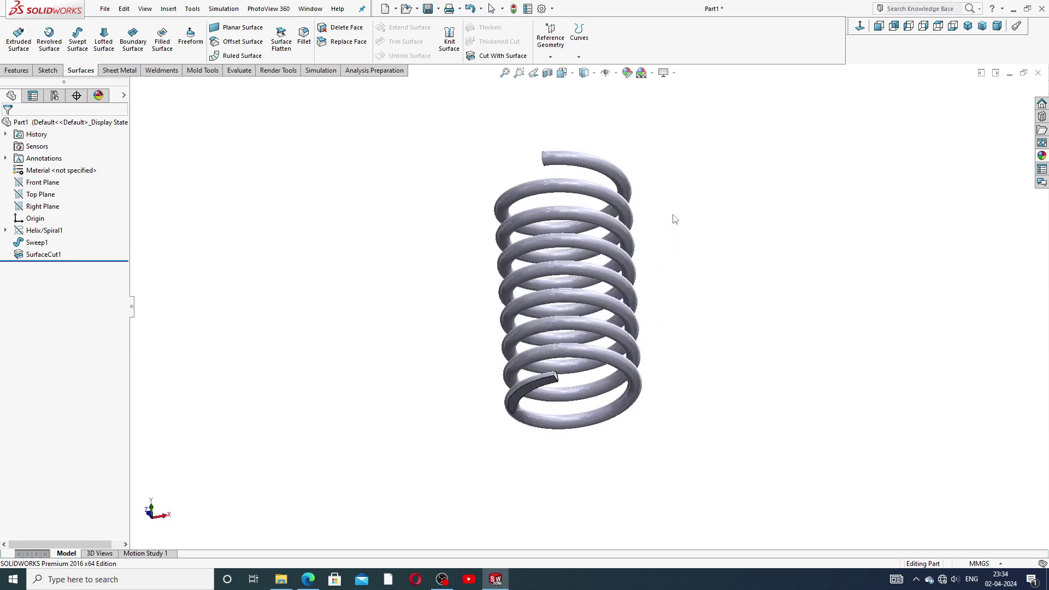
pyautogui.scroll(-5, 549, 370)
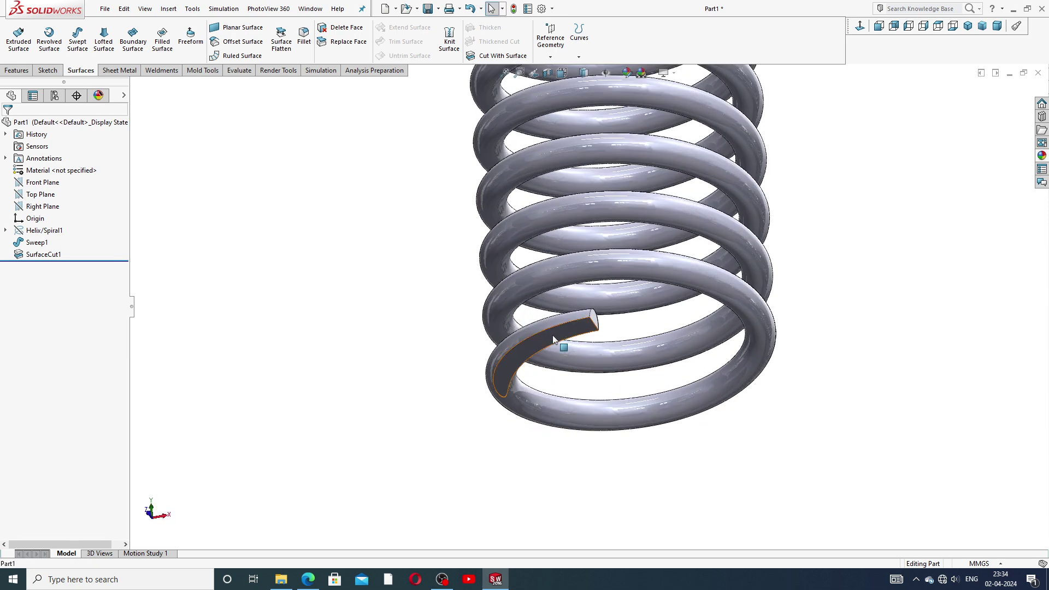
pyautogui.scroll(3, 786, 235)
pyautogui.scroll(3, 692, 142)
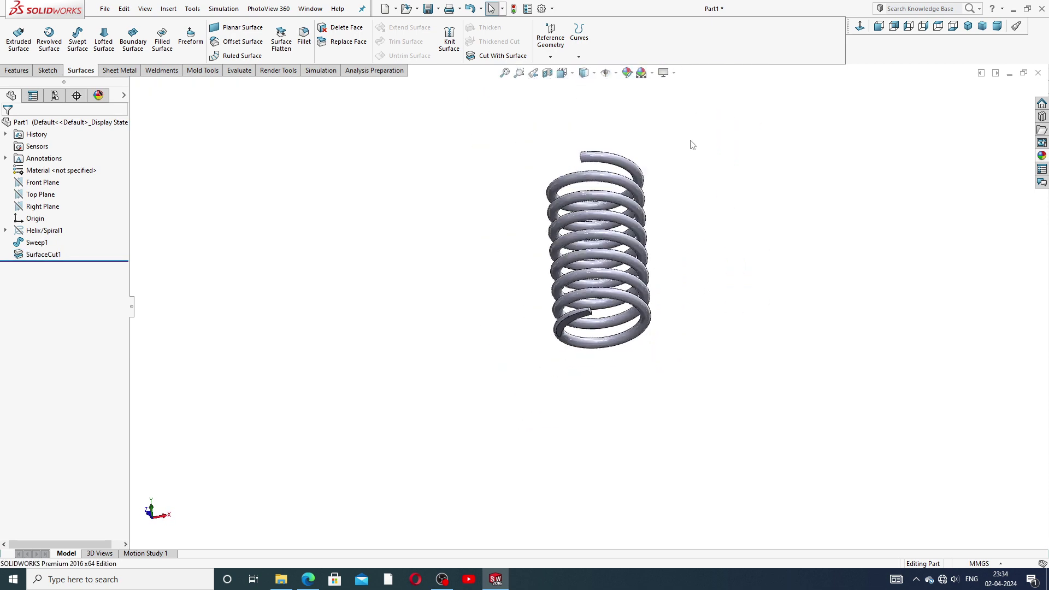
pyautogui.moveTo(681, 150); pyautogui.dragTo(664, 290, button='middle')
pyautogui.scroll(-3, 678, 238)
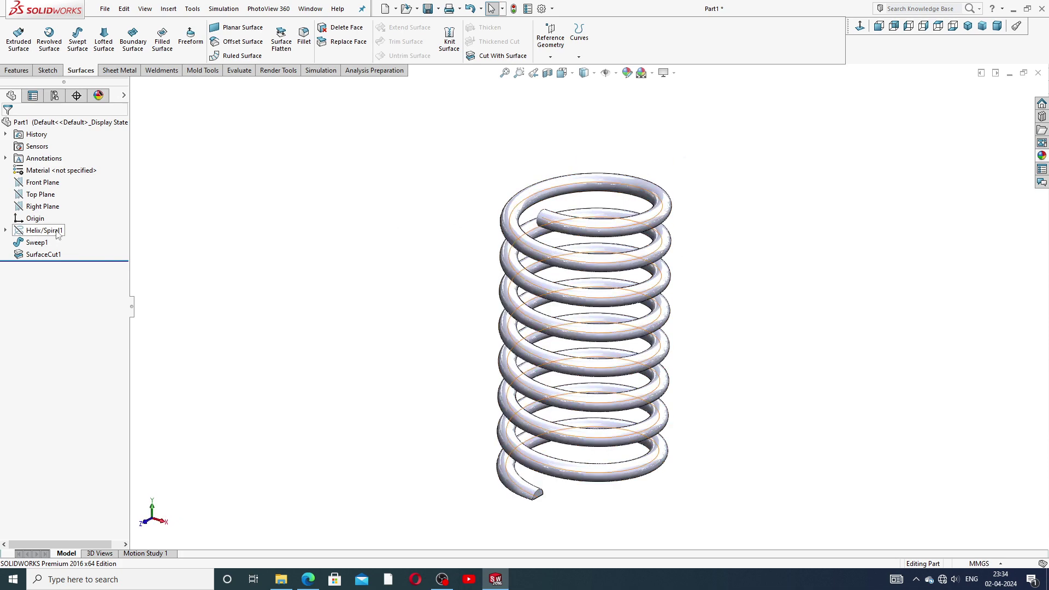
# Step: Start a reference plane offset from the Top Plane, trying a 21 mm offset
pyautogui.click(53, 196)
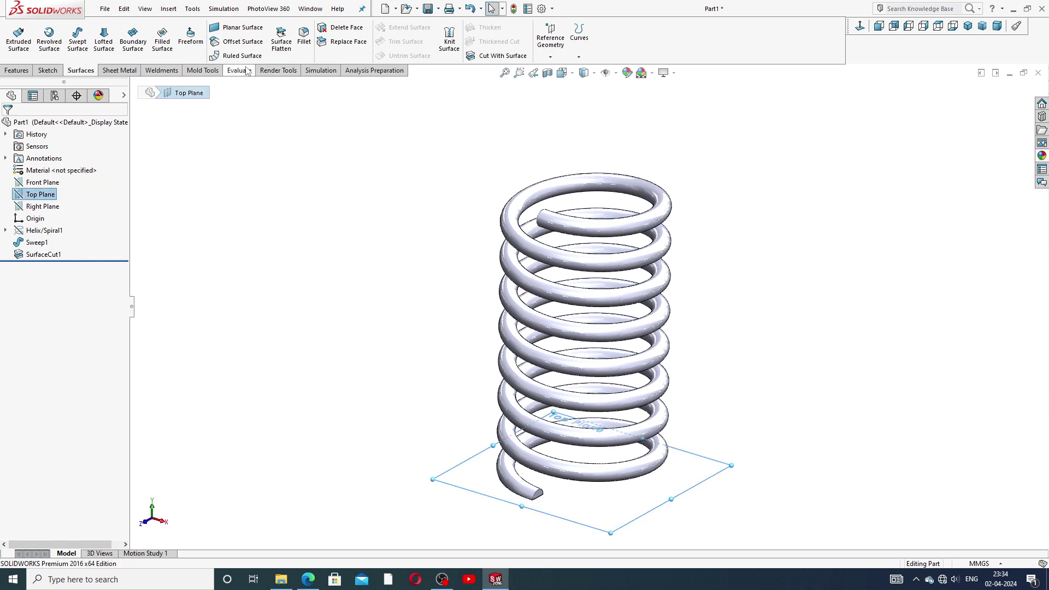
pyautogui.click(16, 70)
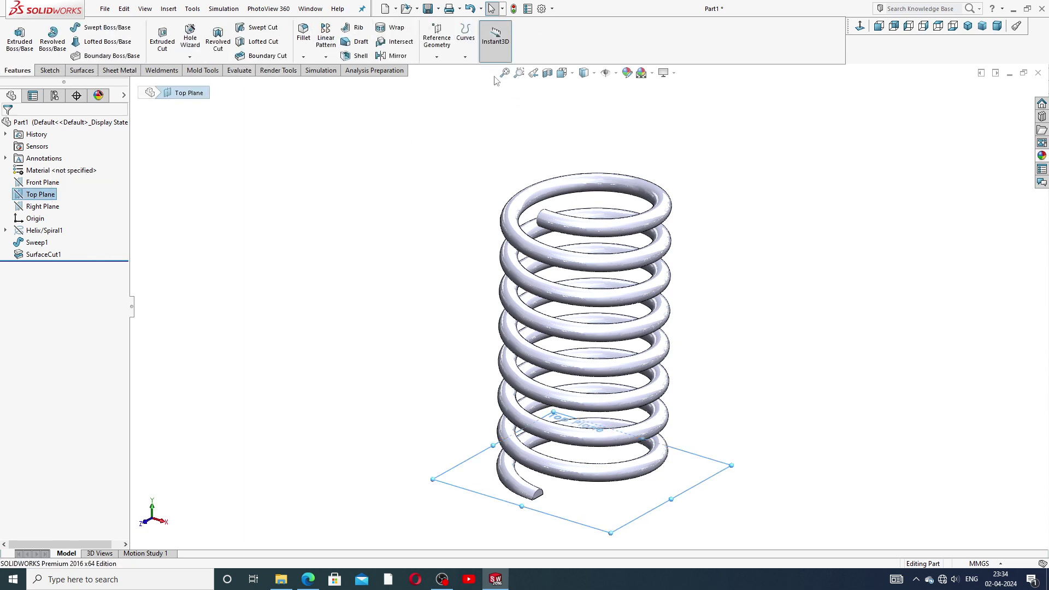
pyautogui.click(444, 58)
pyautogui.click(448, 70)
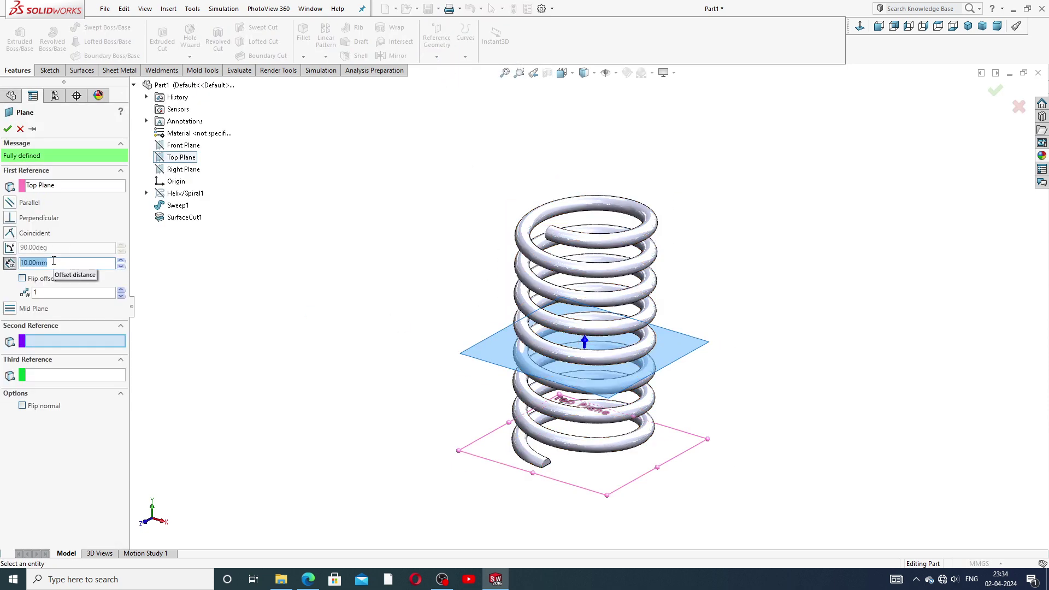
pyautogui.write('2')
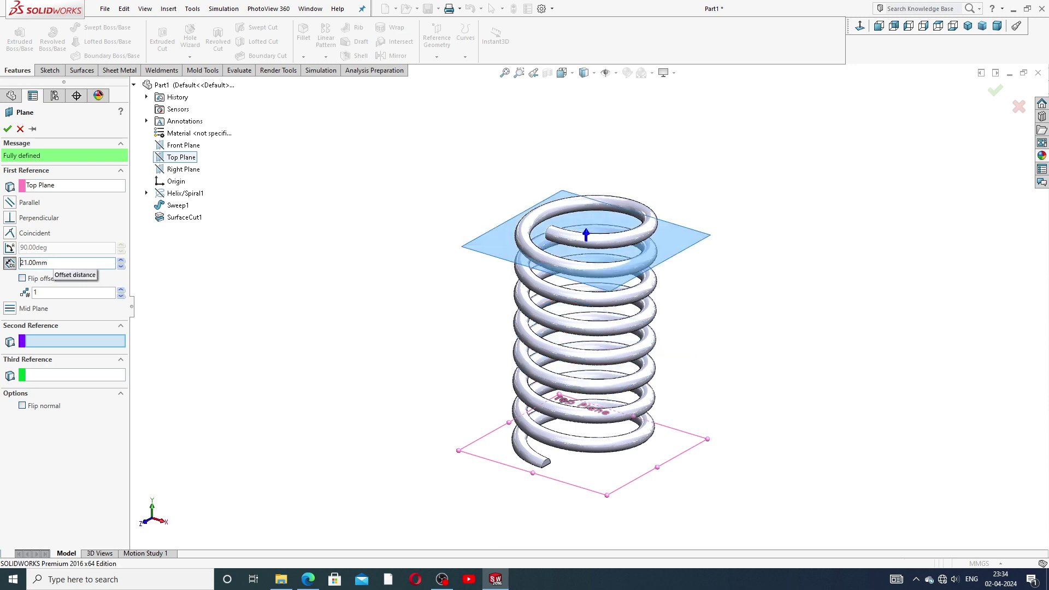
pyautogui.moveTo(306, 277); pyautogui.dragTo(317, 224, button='middle')
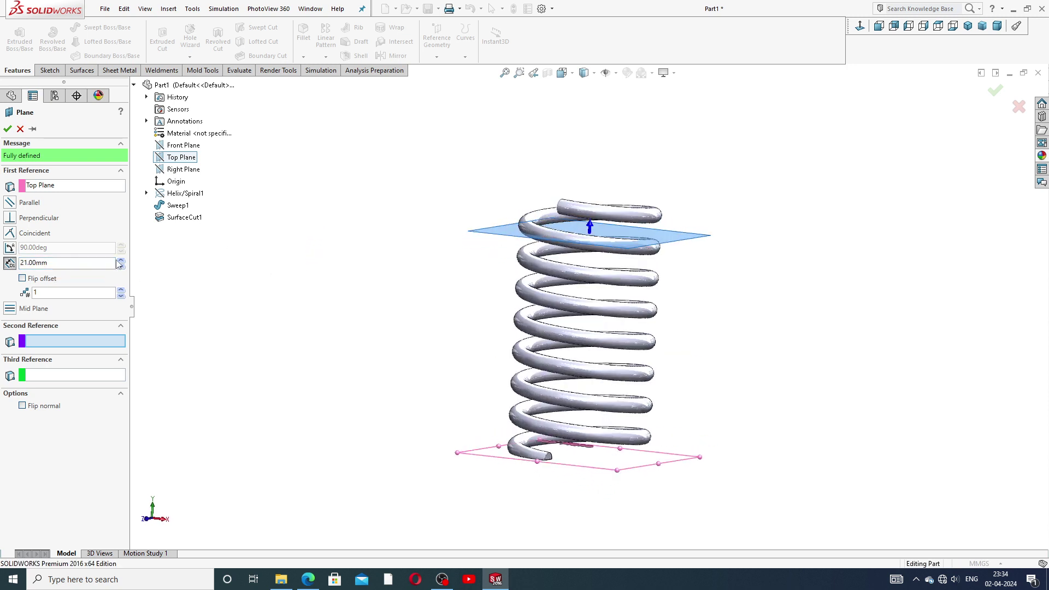
# Step: Raise the offset to 24 mm so Plane1 meets the spring's top and confirm
pyautogui.moveTo(54, 263); pyautogui.dragTo(30, 263)
pyautogui.write('22')
pyautogui.press('Return')
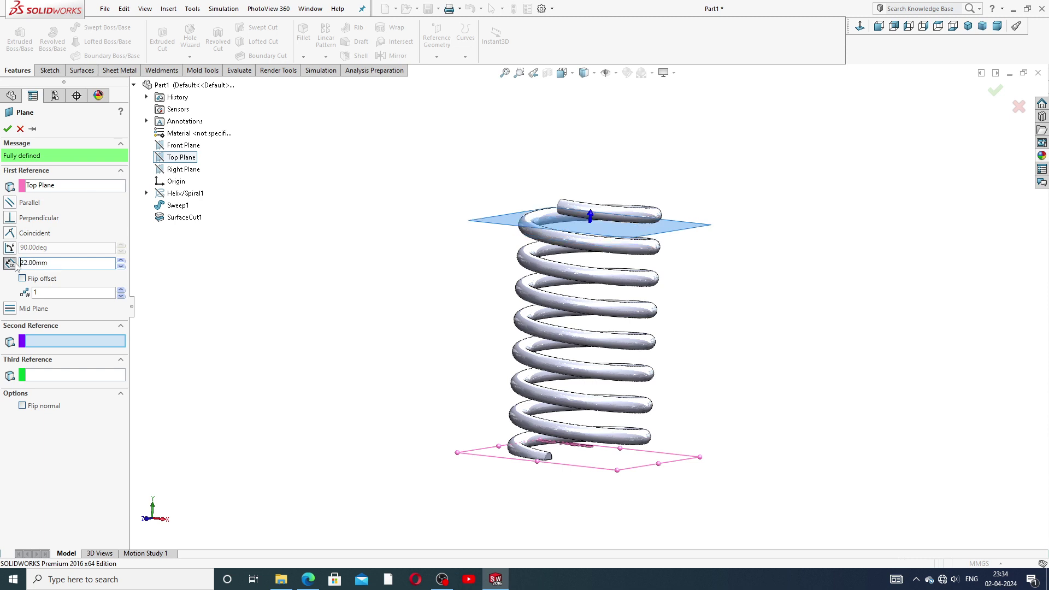
pyautogui.moveTo(55, 268); pyautogui.dragTo(21, 266)
pyautogui.write('23')
pyautogui.press('Return')
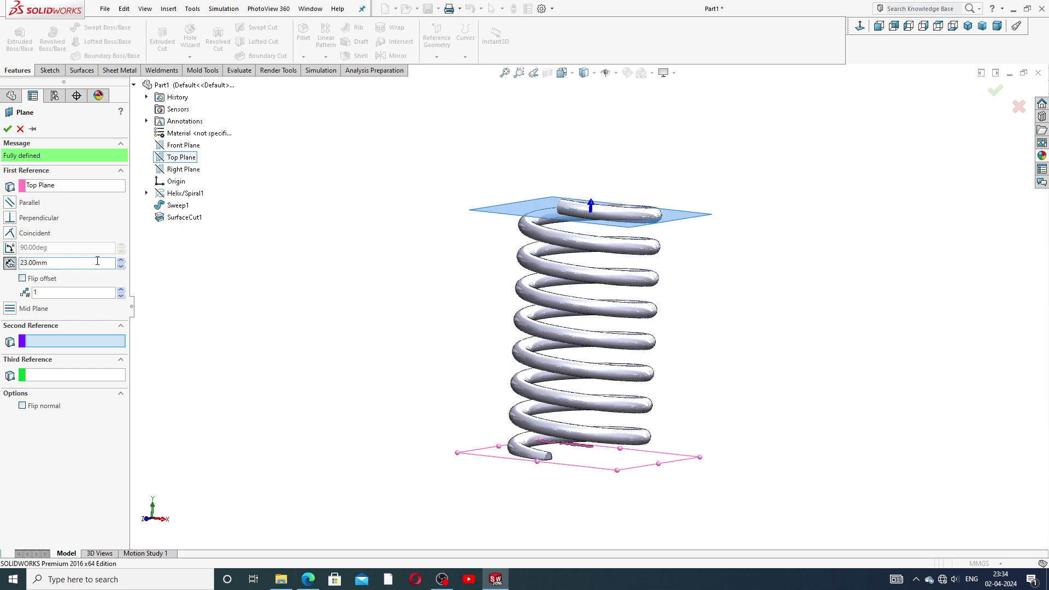
pyautogui.moveTo(97, 262); pyautogui.dragTo(1, 264)
pyautogui.write('24')
pyautogui.moveTo(320, 250)
pyautogui.mouseDown(button='middle')
pyautogui.moveTo(327, 294)
pyautogui.moveTo(351, 288)
pyautogui.mouseUp(button='middle')
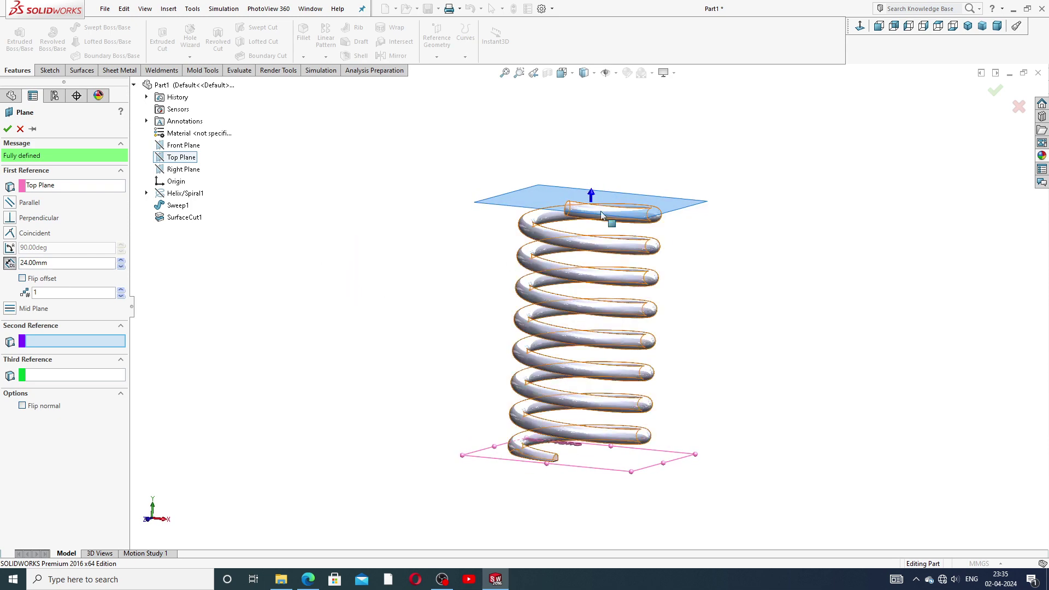
pyautogui.moveTo(671, 173); pyautogui.dragTo(667, 178, button='middle')
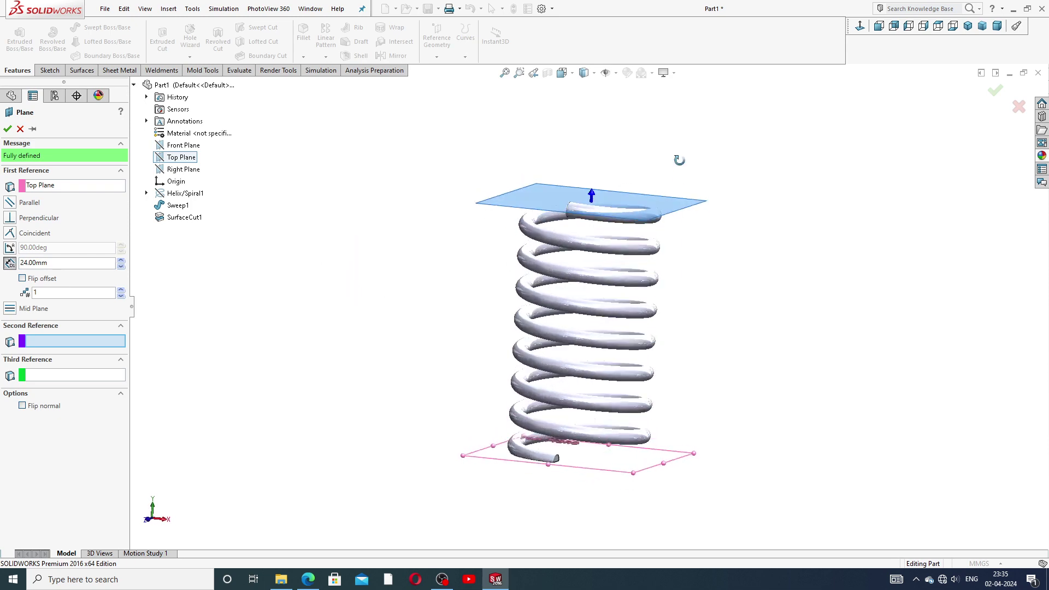
pyautogui.click(8, 128)
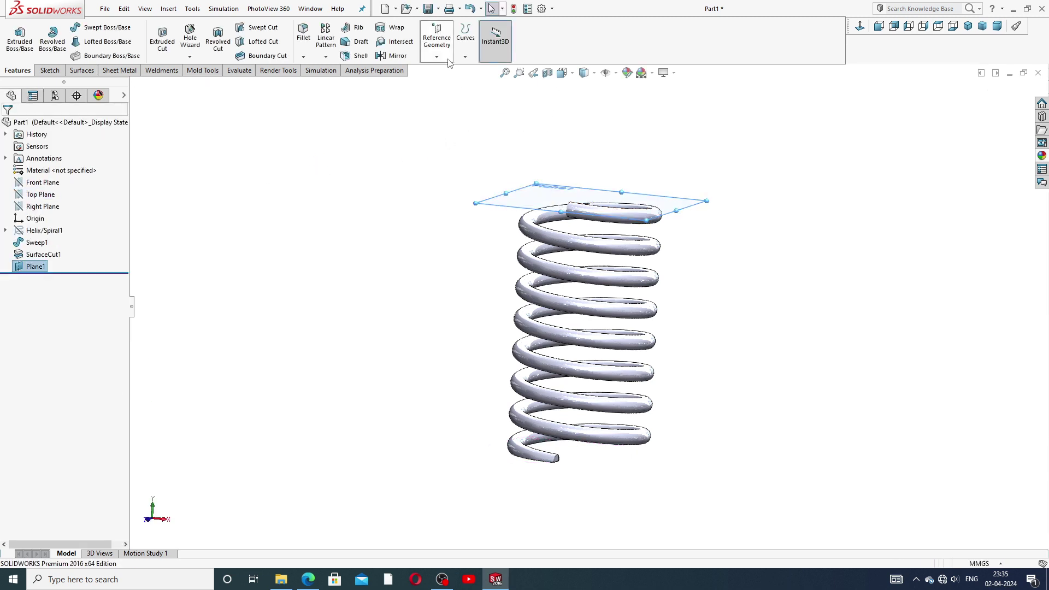
# Step: Cut the spring's top end at Plane1 with the cut flipped, creating SurfaceCut2
pyautogui.click(460, 59)
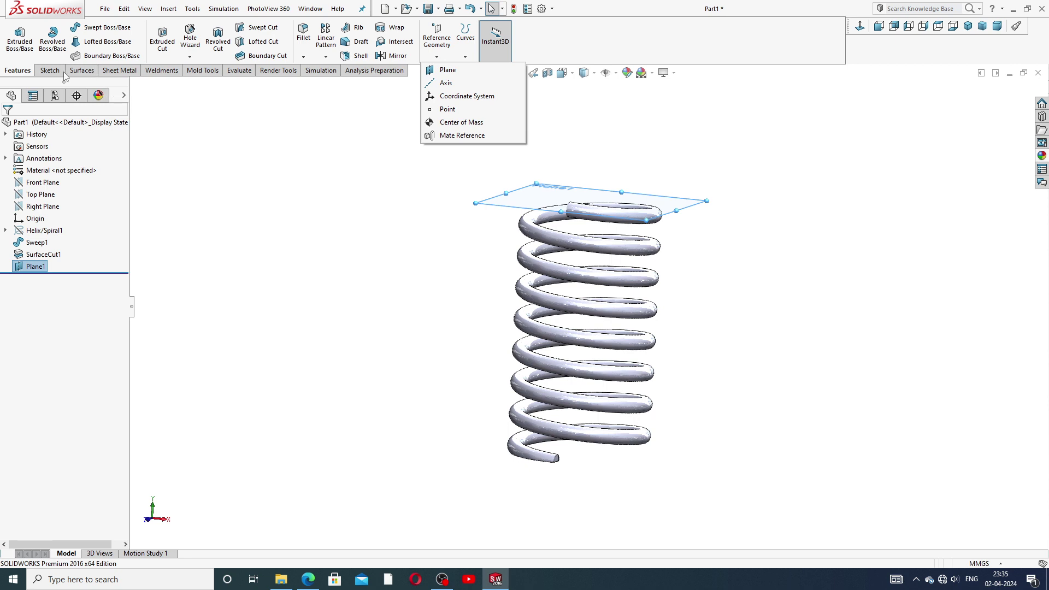
pyautogui.click(81, 72)
pyautogui.click(494, 56)
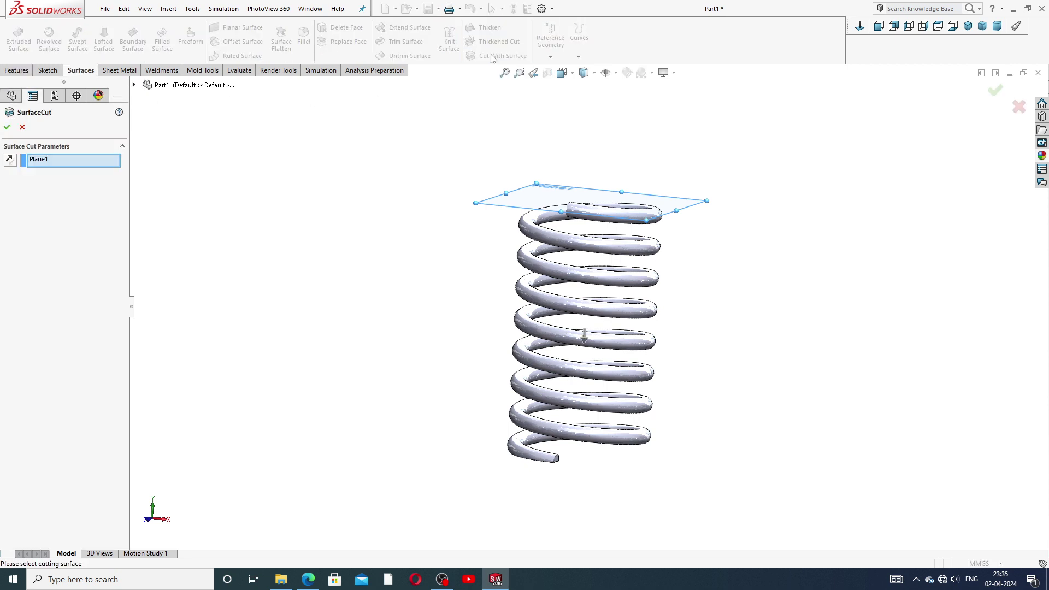
pyautogui.click(584, 340)
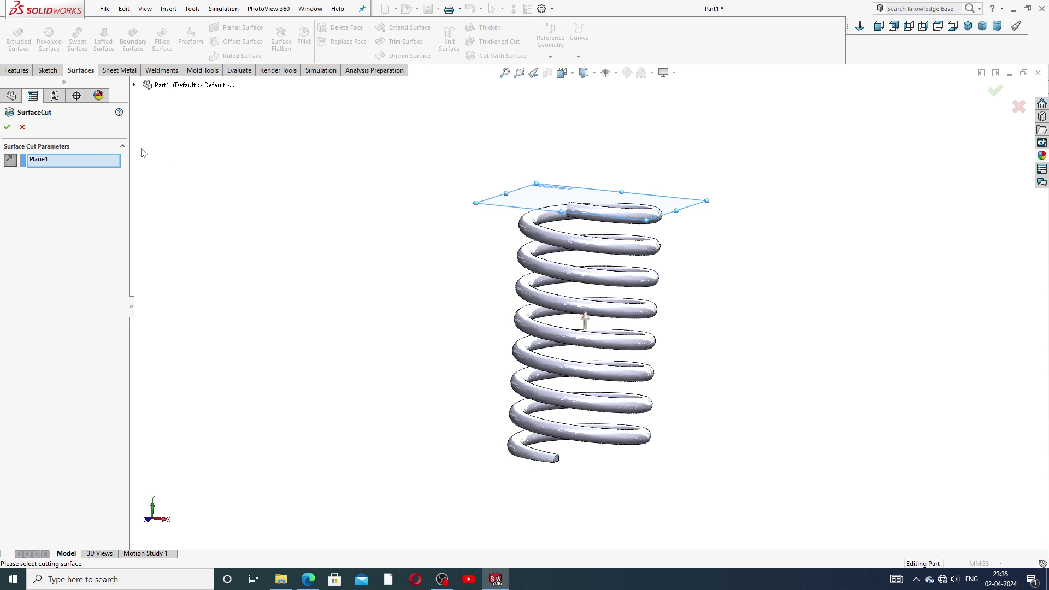
pyautogui.click(7, 127)
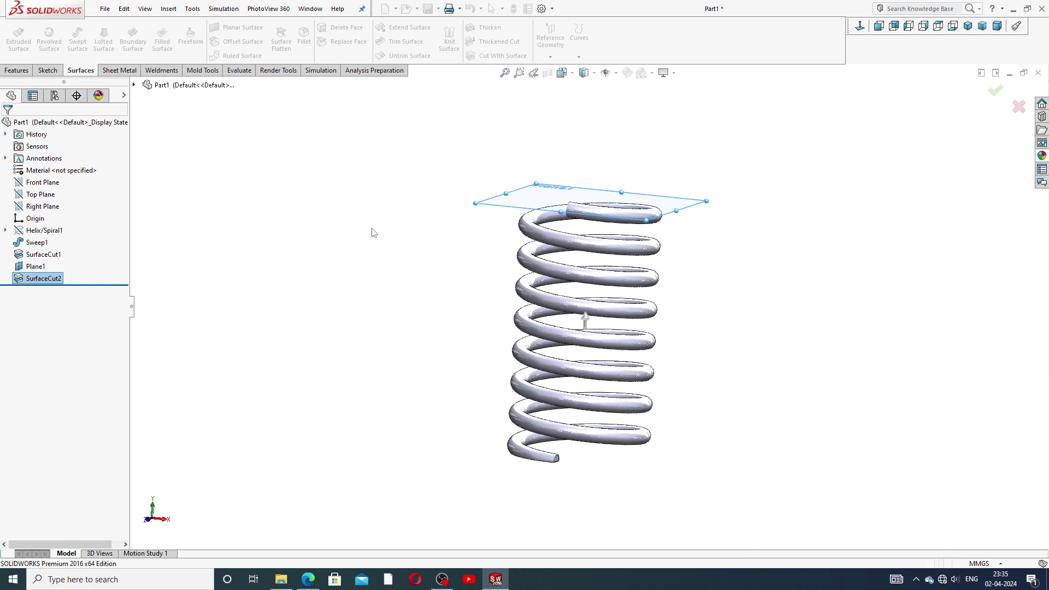
pyautogui.click(426, 211)
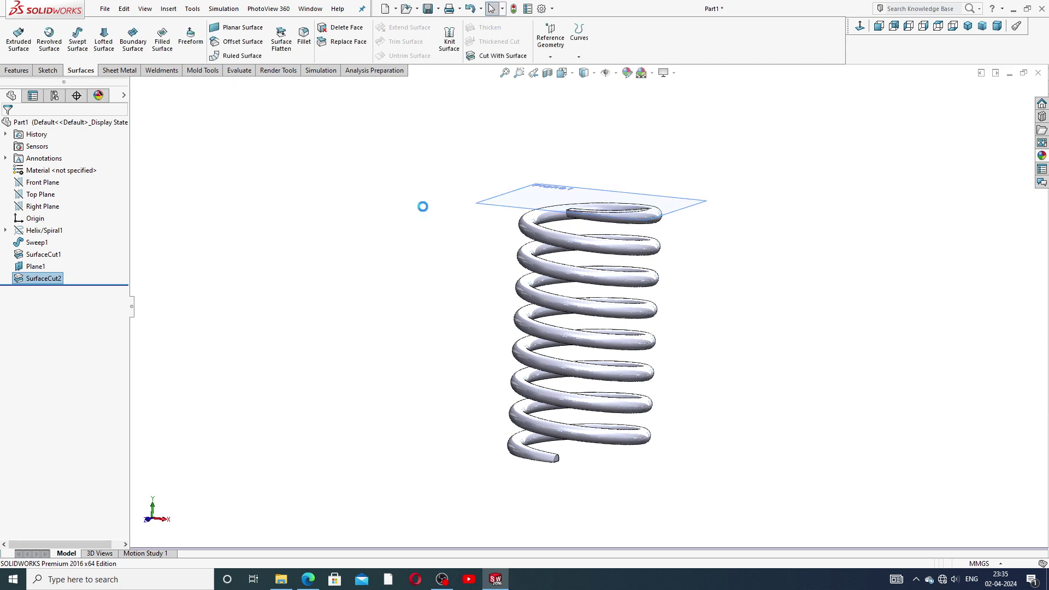
pyautogui.click(686, 218)
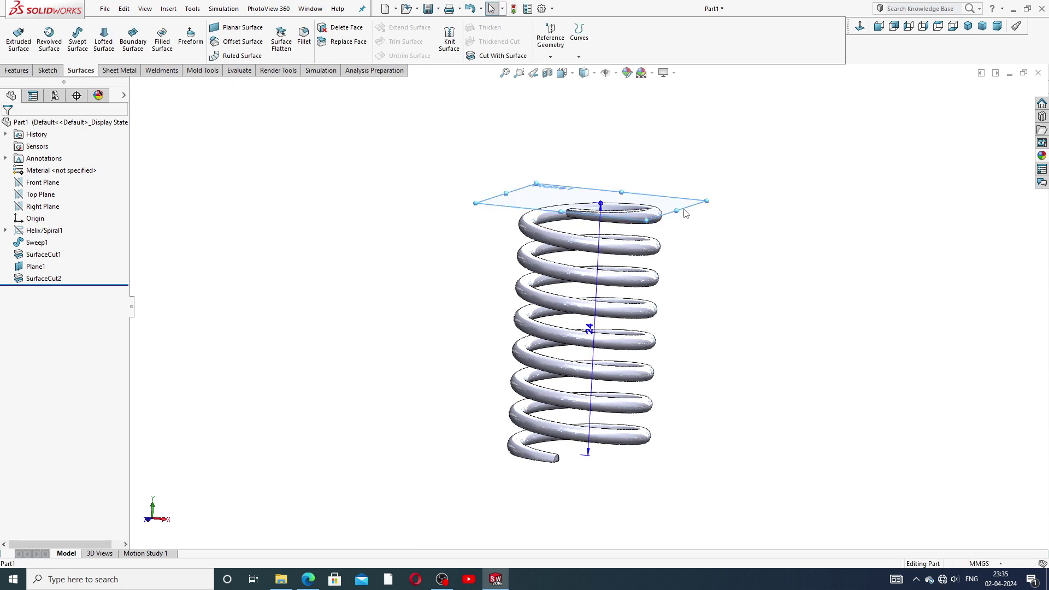
pyautogui.click(722, 176)
pyautogui.moveTo(702, 188); pyautogui.dragTo(700, 230, button='middle')
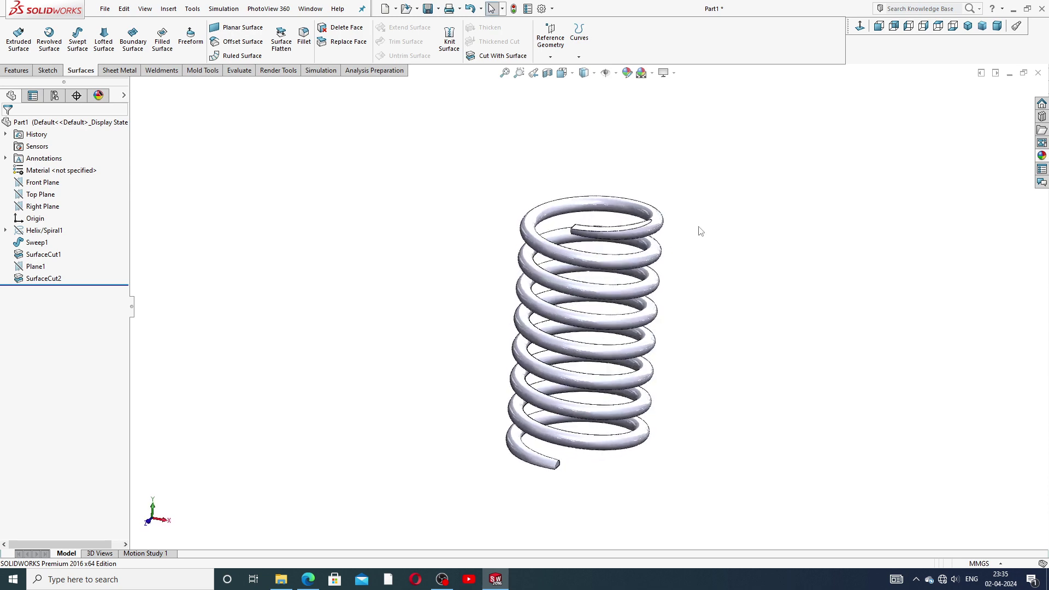
pyautogui.rightClick(377, 73)
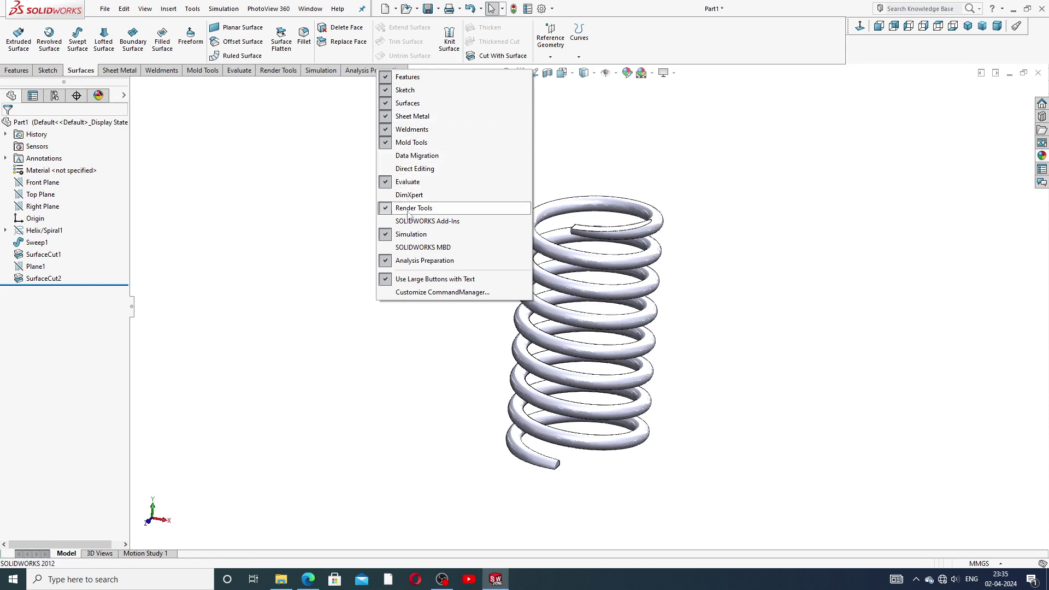
pyautogui.click(401, 260)
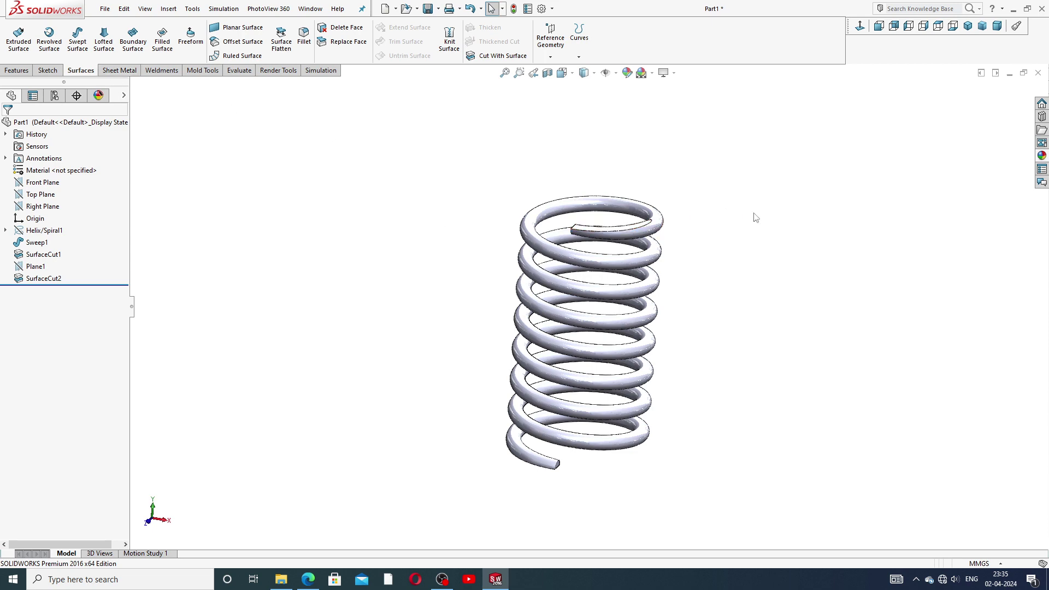
pyautogui.moveTo(756, 217)
pyautogui.mouseDown(button='middle')
pyautogui.moveTo(745, 156)
pyautogui.moveTo(744, 232)
pyautogui.mouseUp(button='middle')
pyautogui.scroll(-2, 621, 264)
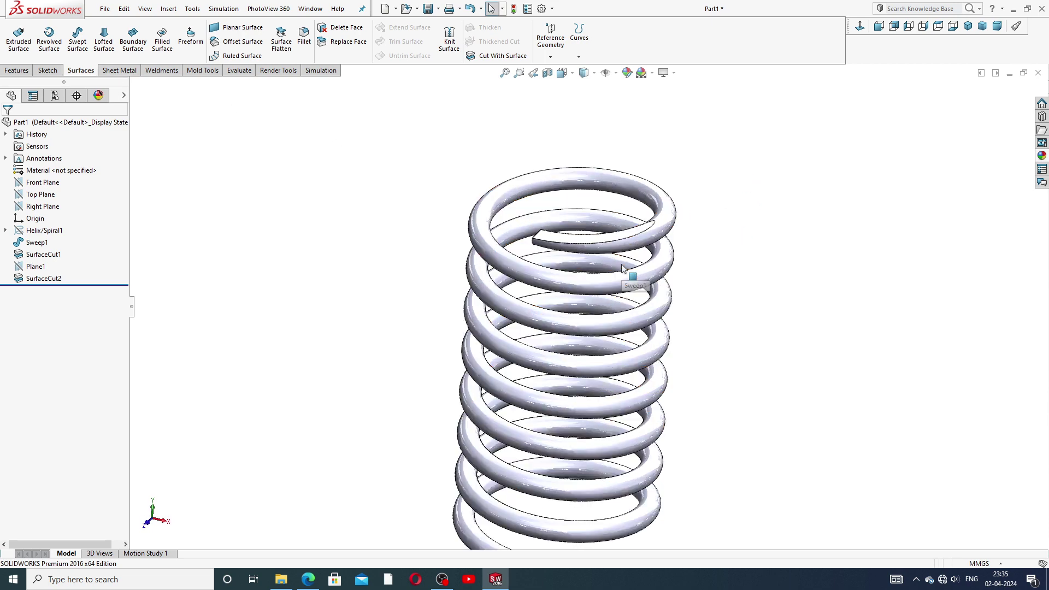
pyautogui.scroll(2, 621, 264)
pyautogui.moveTo(636, 328); pyautogui.dragTo(636, 248, button='middle')
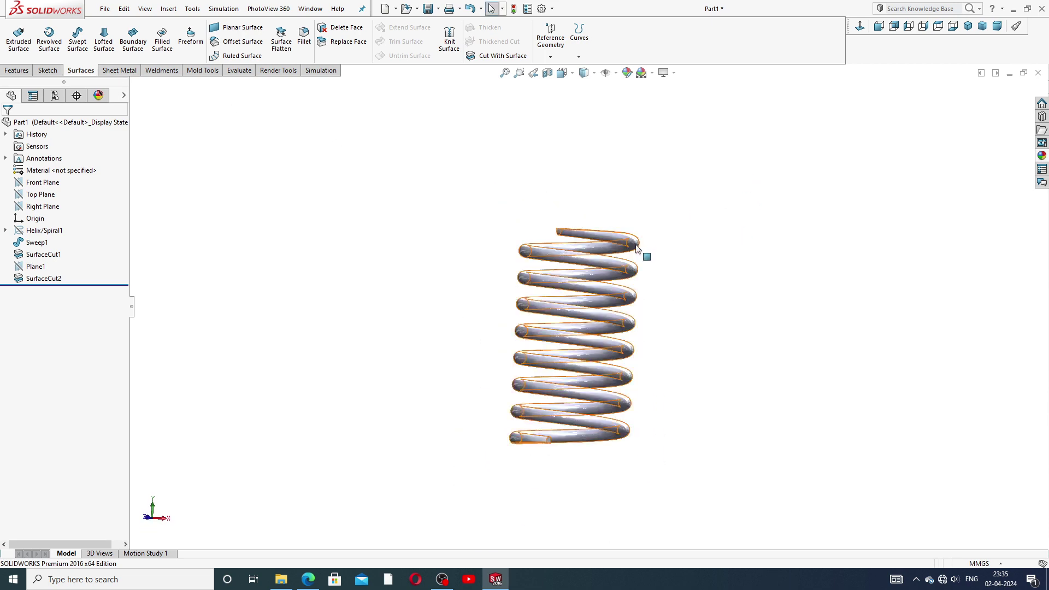
pyautogui.moveTo(646, 297); pyautogui.dragTo(646, 339, button='middle')
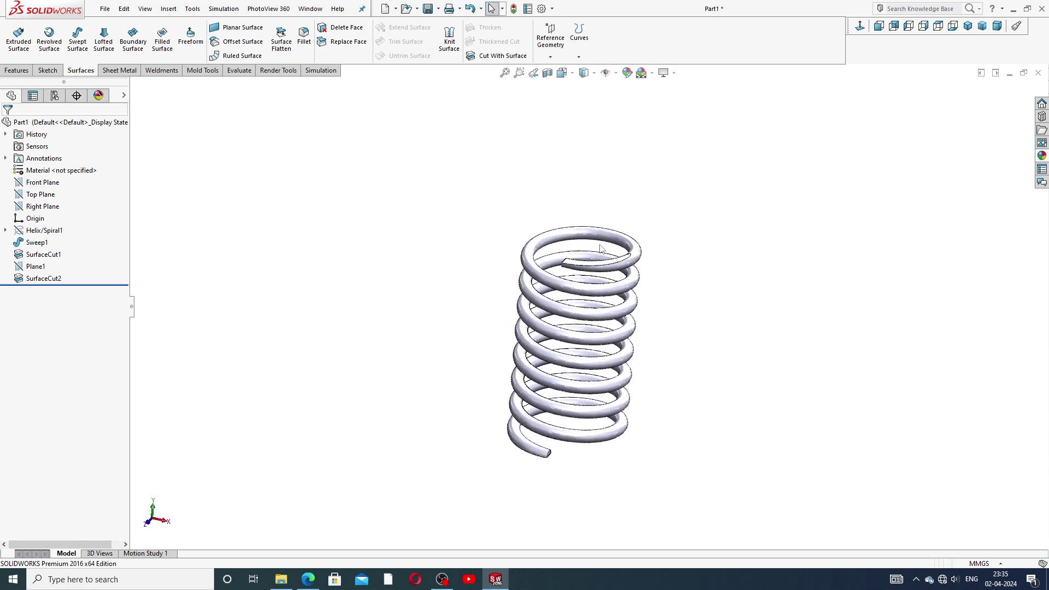
pyautogui.scroll(-2, 599, 382)
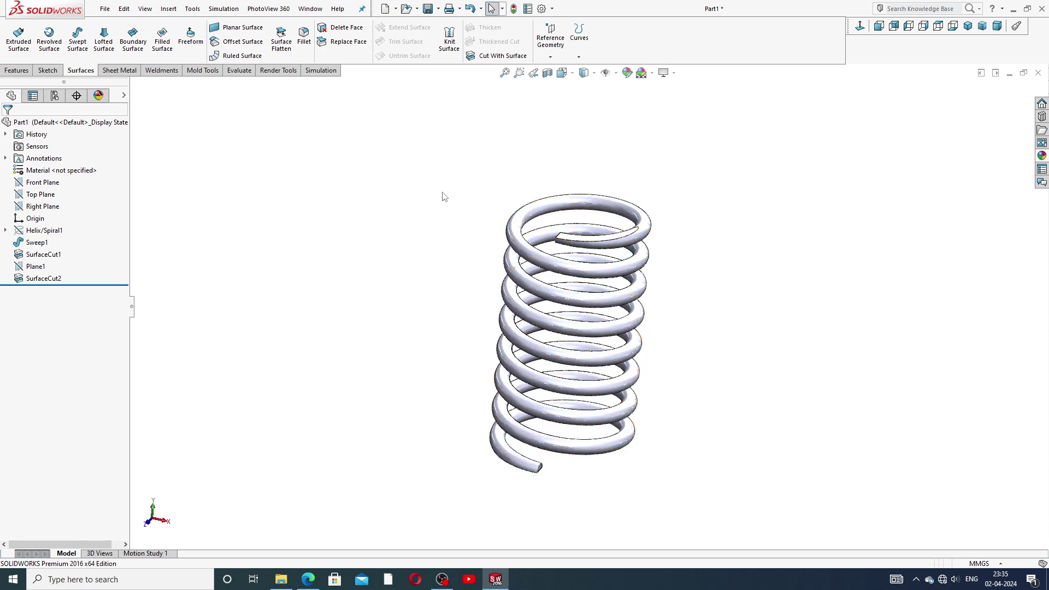
# Step: Create a new Nonlinear static Simulation study and name it SPRING
pyautogui.click(18, 71)
pyautogui.click(316, 74)
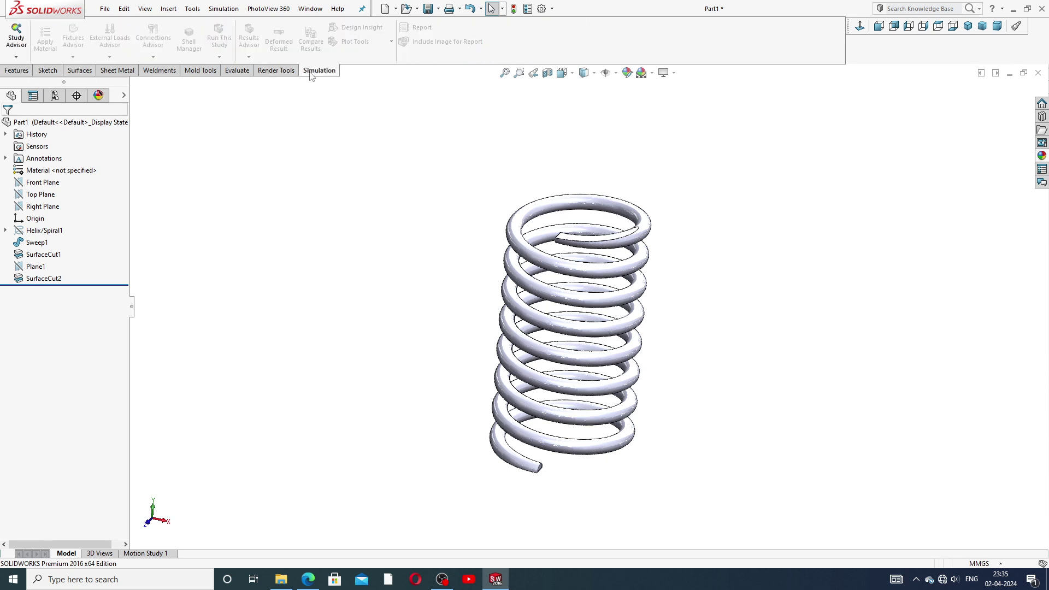
pyautogui.click(16, 57)
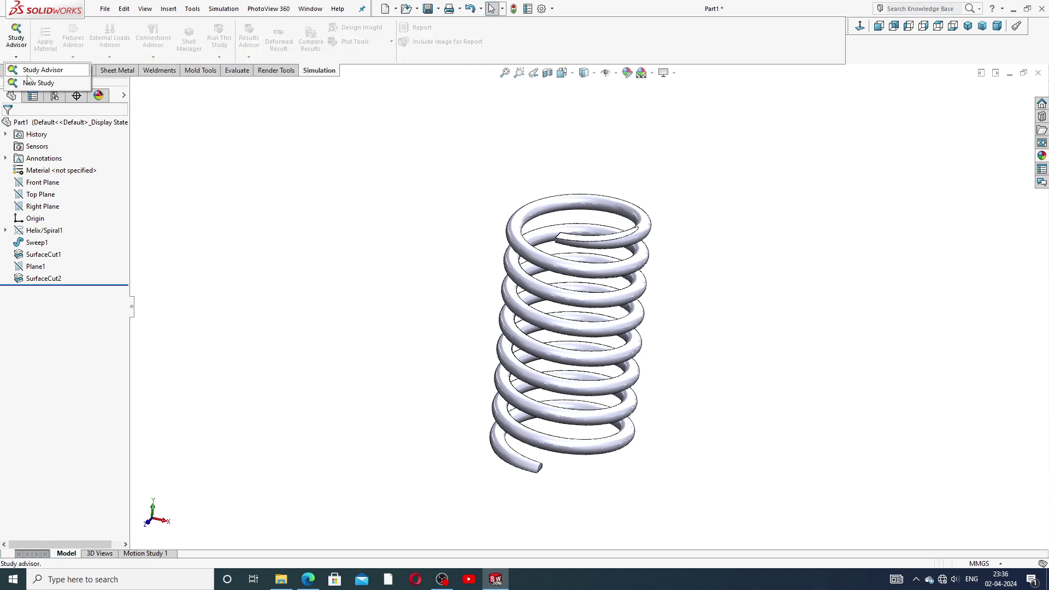
pyautogui.click(36, 83)
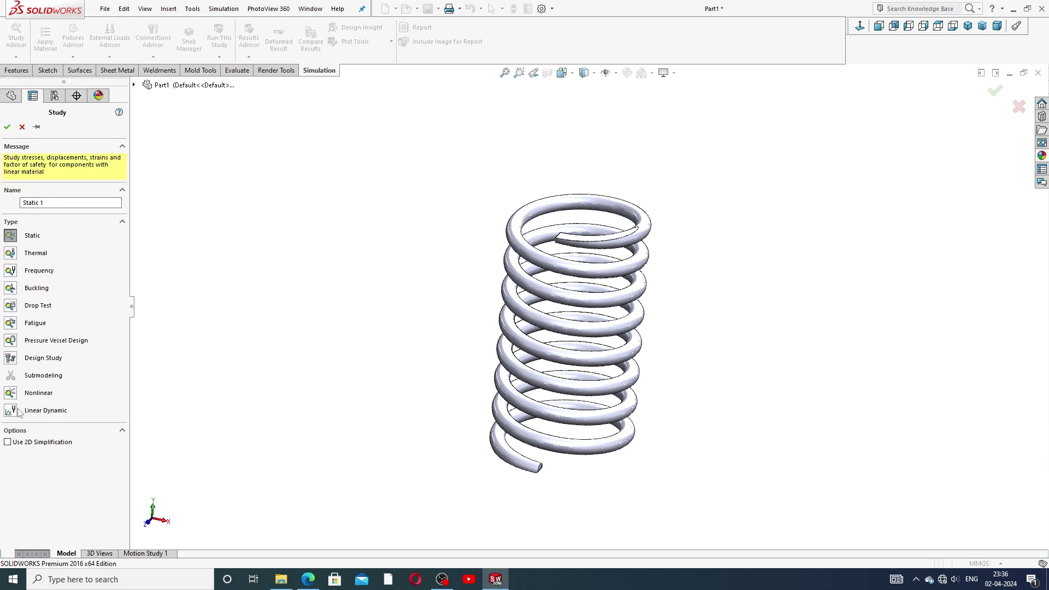
pyautogui.click(10, 394)
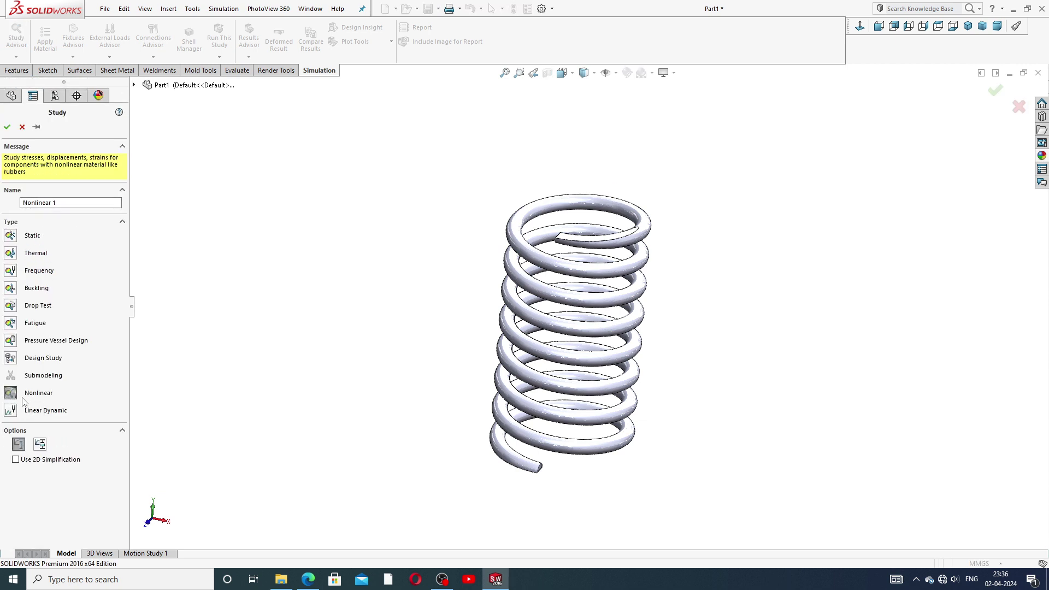
pyautogui.click(20, 447)
pyautogui.click(73, 202)
pyautogui.write('SPRING')
pyautogui.click(7, 127)
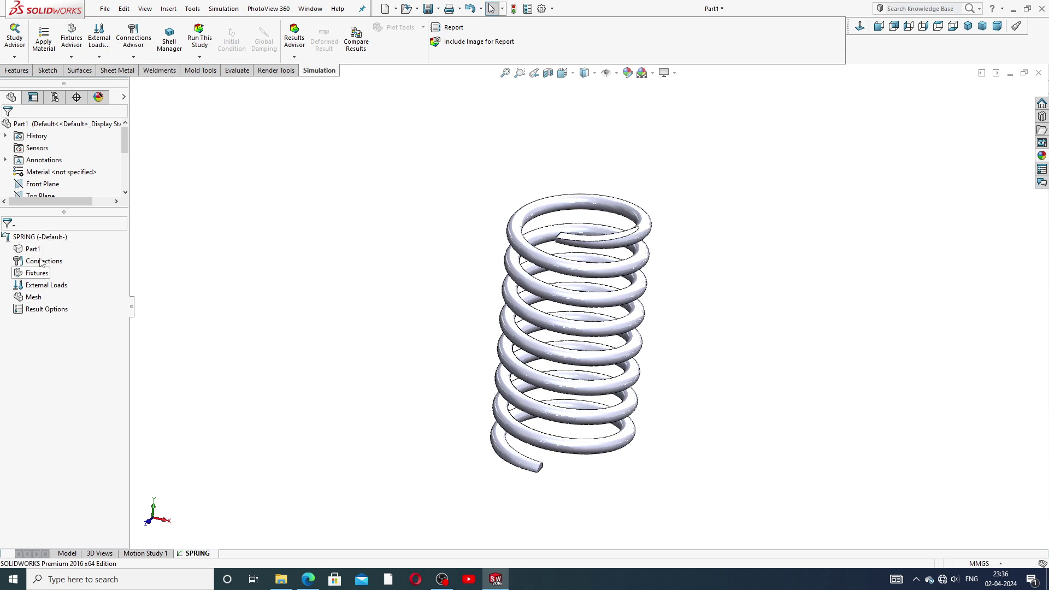
# Step: Apply 1.4113 (X6CrMoS17-1) from SOLIDWORKS DIN Materials > DIN Steel (Stainless) to the spring
pyautogui.click(47, 50)
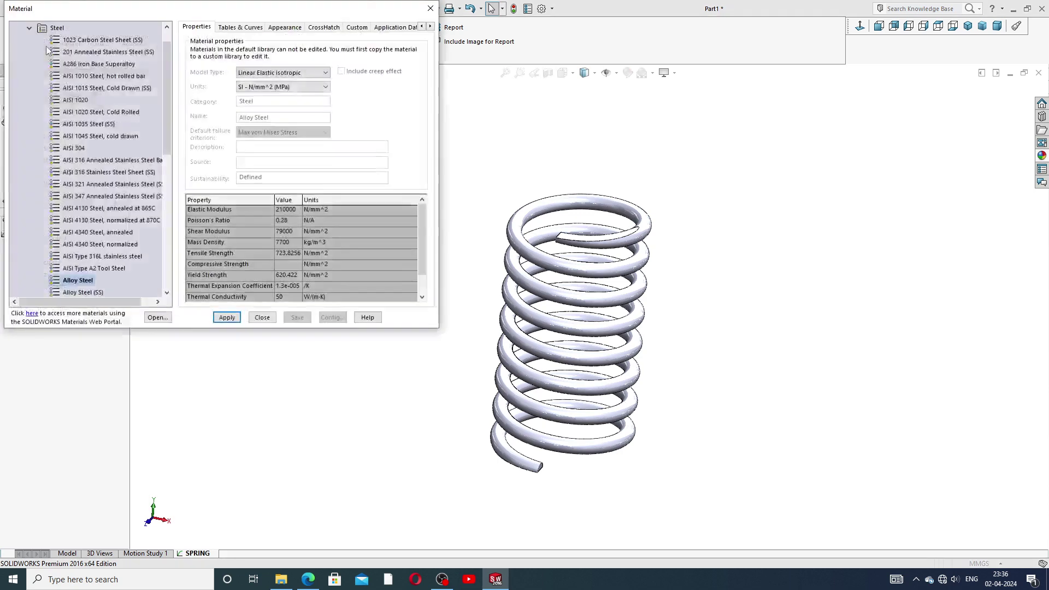
pyautogui.scroll(1, 165, 114)
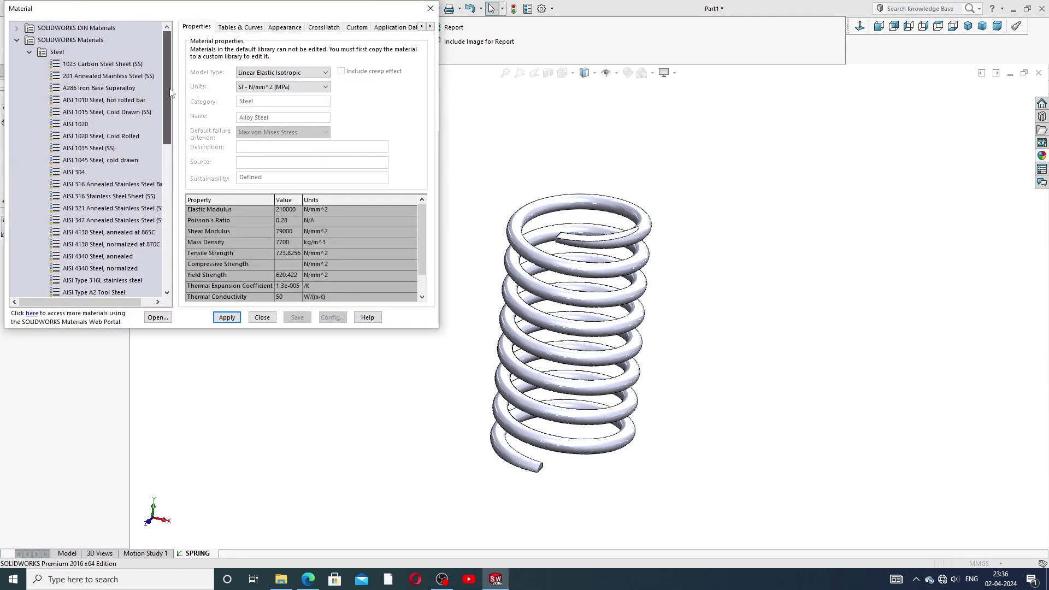
pyautogui.click(17, 28)
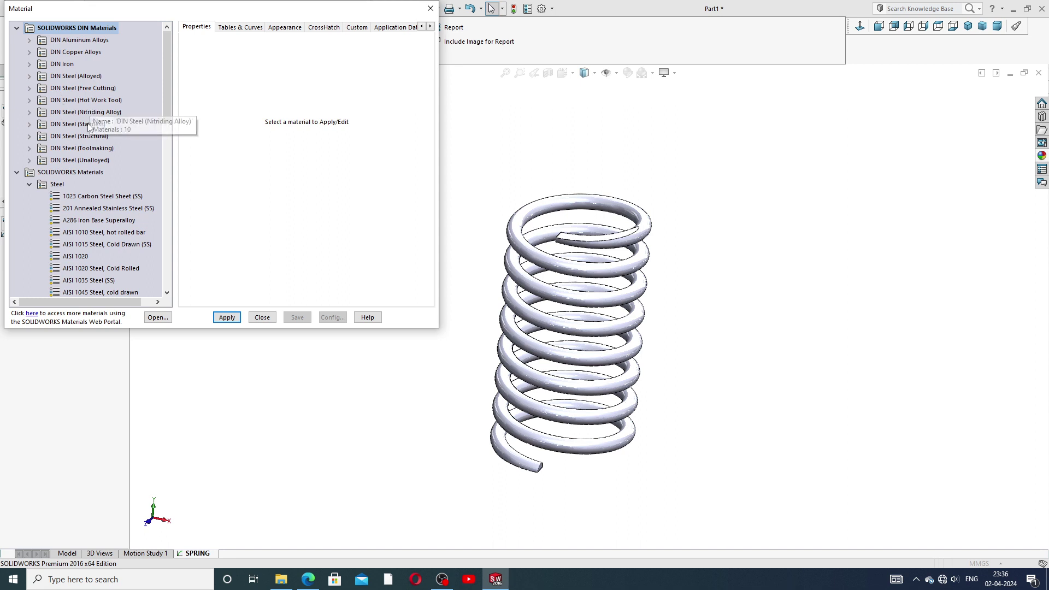
pyautogui.click(31, 124)
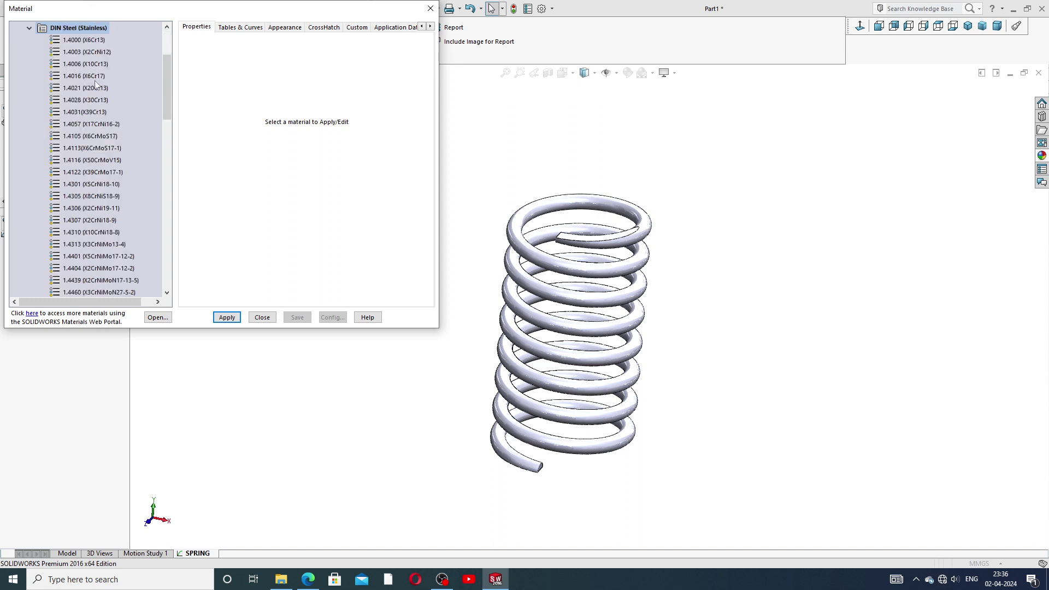
pyautogui.click(87, 149)
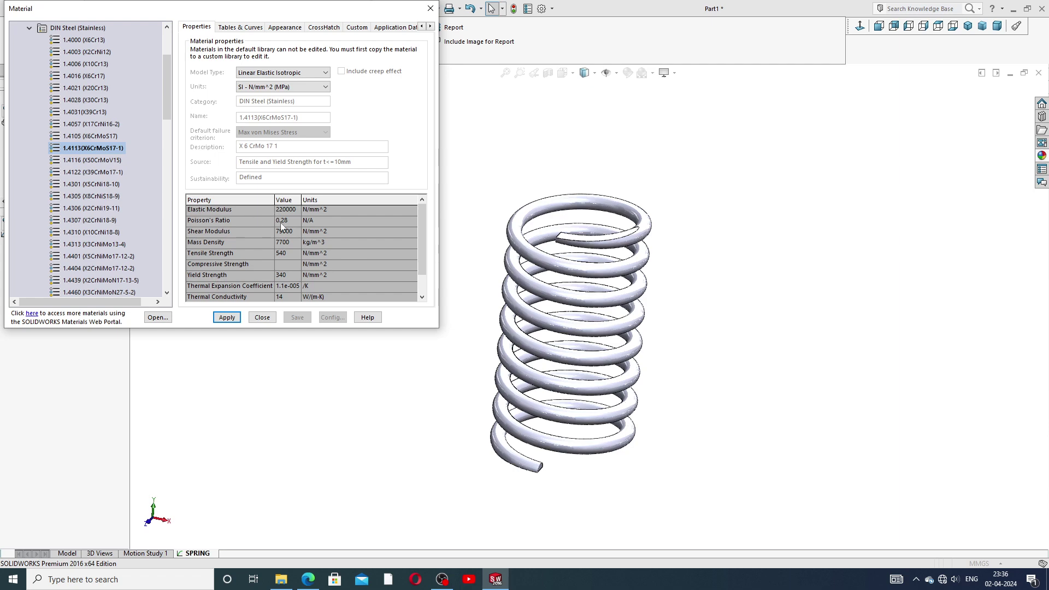
pyautogui.click(227, 318)
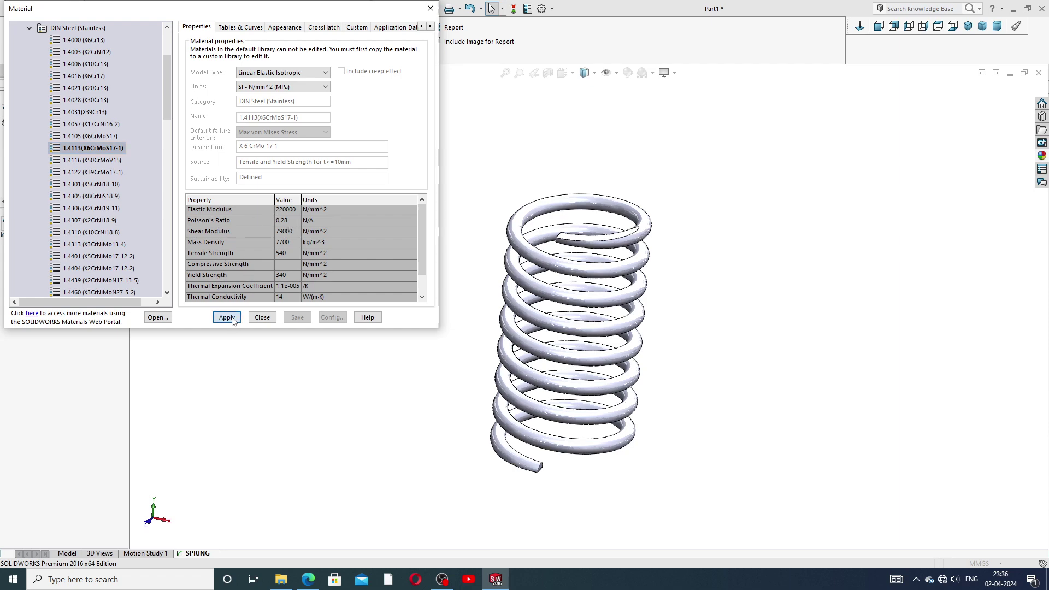
pyautogui.click(263, 317)
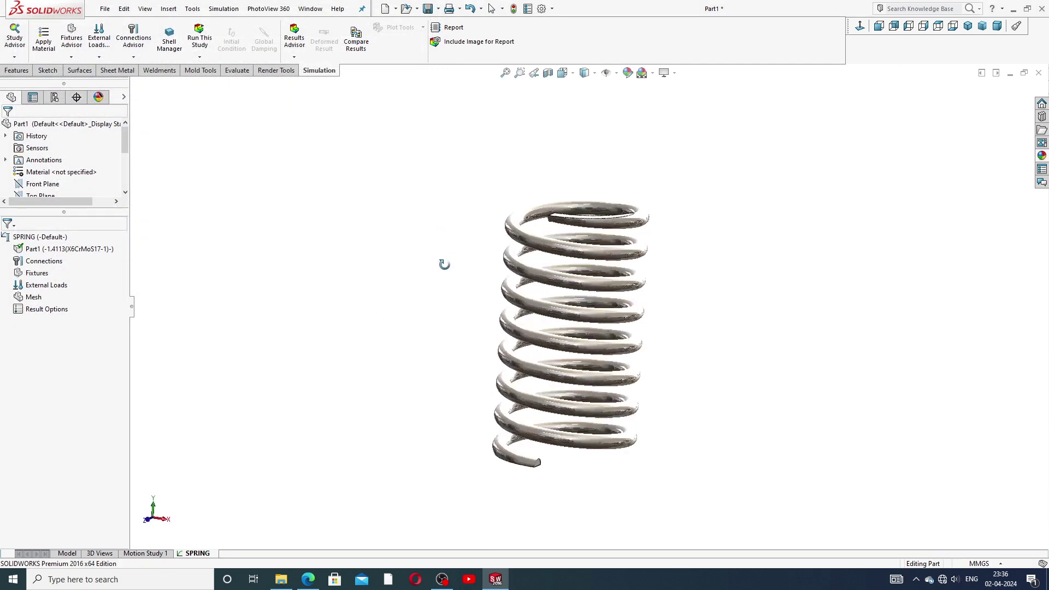
# Step: Apply a Fixed Geometry fixture to the spring's bottom flat end face (Face<1>)
pyautogui.click(39, 276)
pyautogui.rightClick(39, 276)
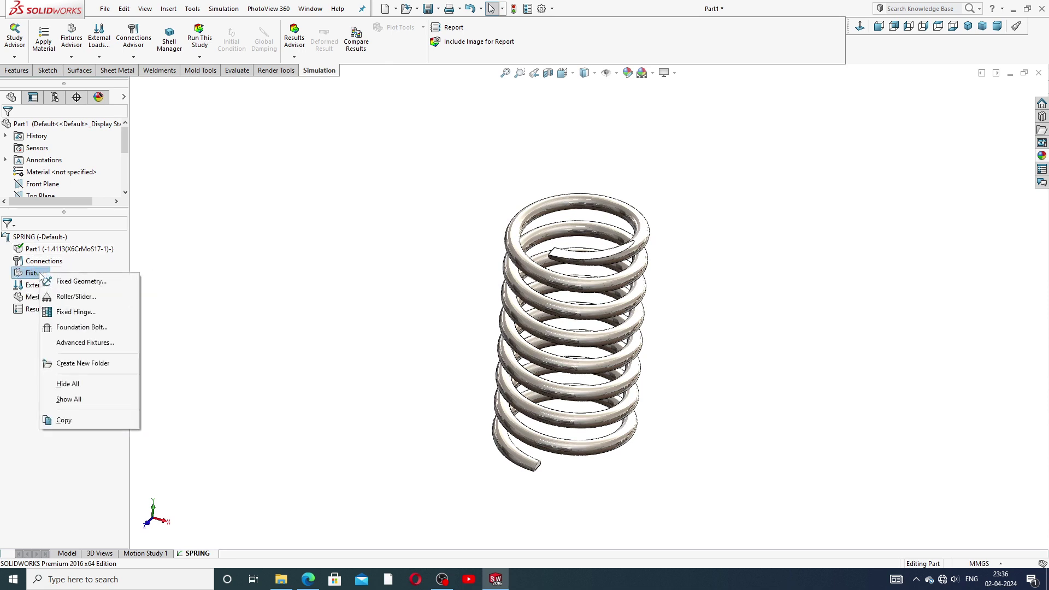
pyautogui.click(79, 281)
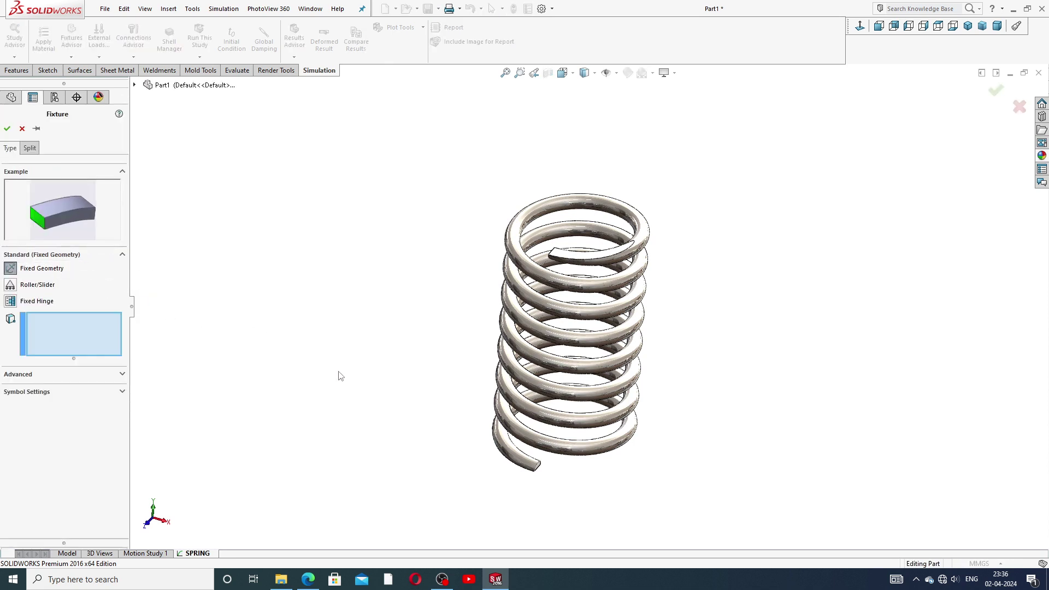
pyautogui.scroll(-3, 459, 386)
pyautogui.scroll(-1, 459, 386)
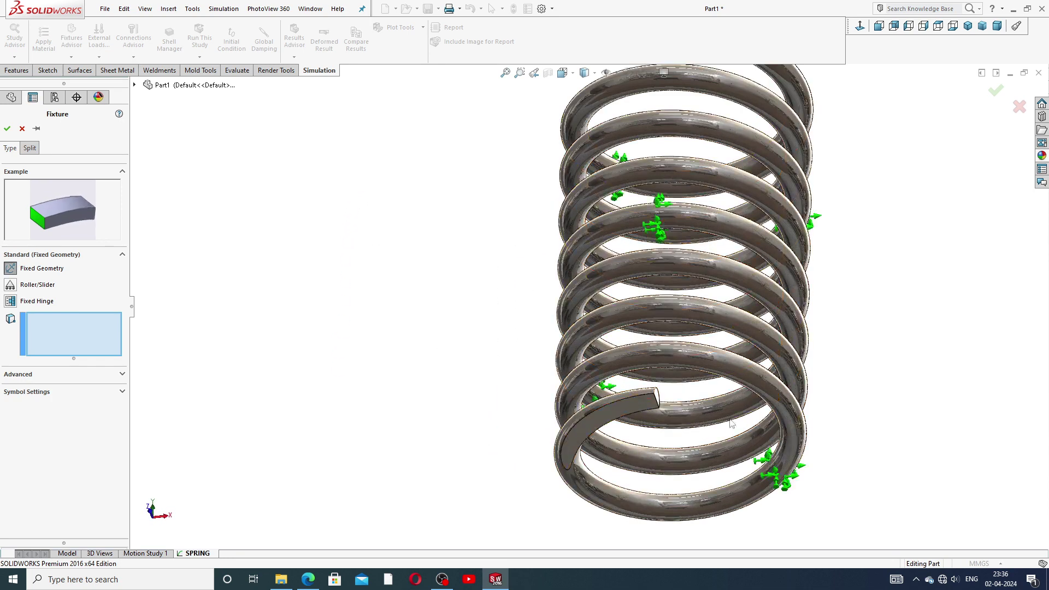
pyautogui.click(624, 407)
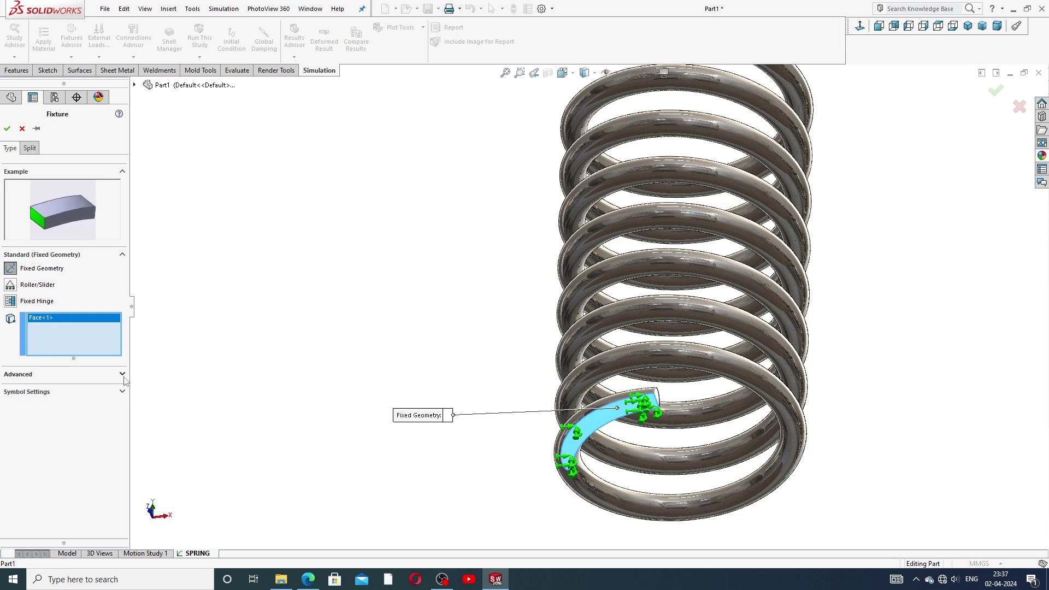
pyautogui.click(38, 374)
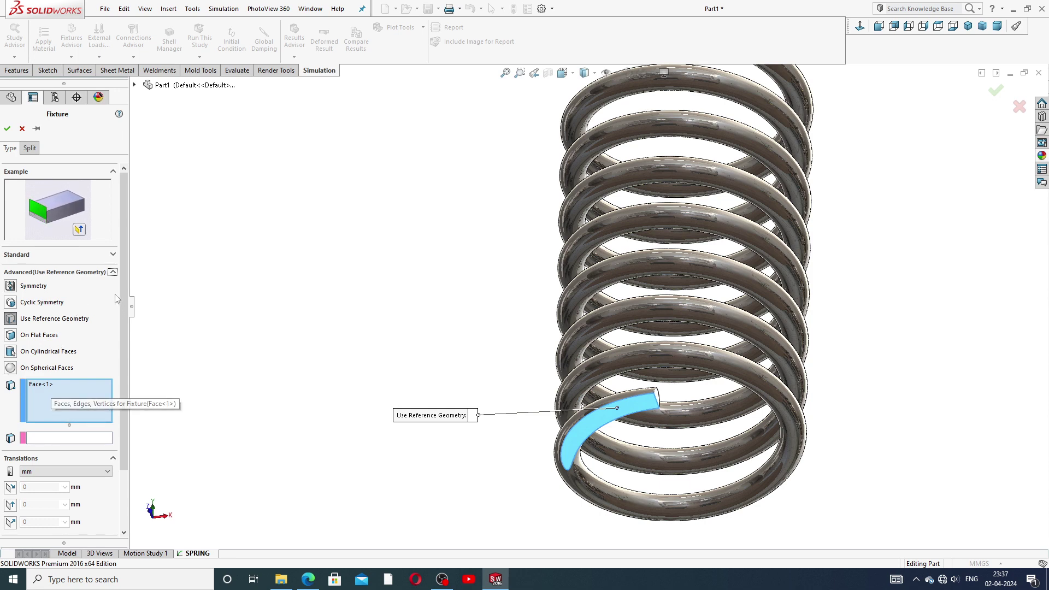
pyautogui.click(113, 272)
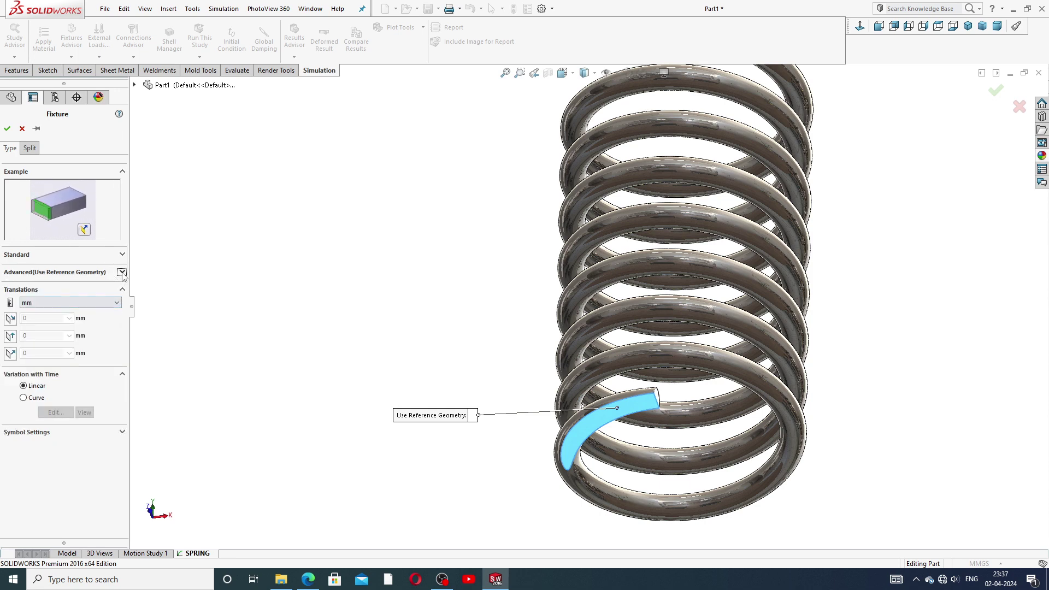
pyautogui.click(123, 255)
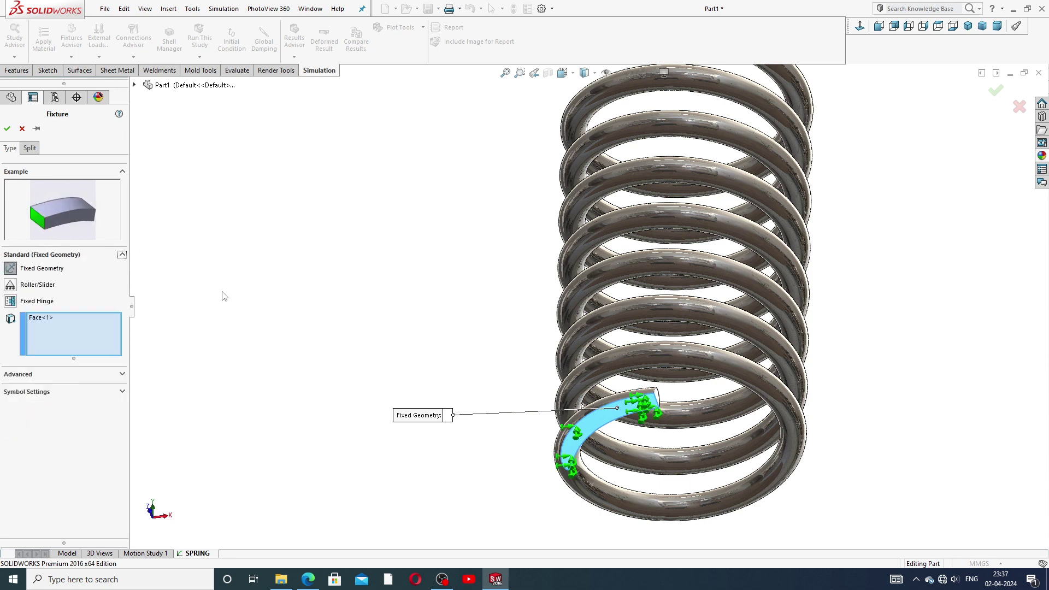
pyautogui.press('z')
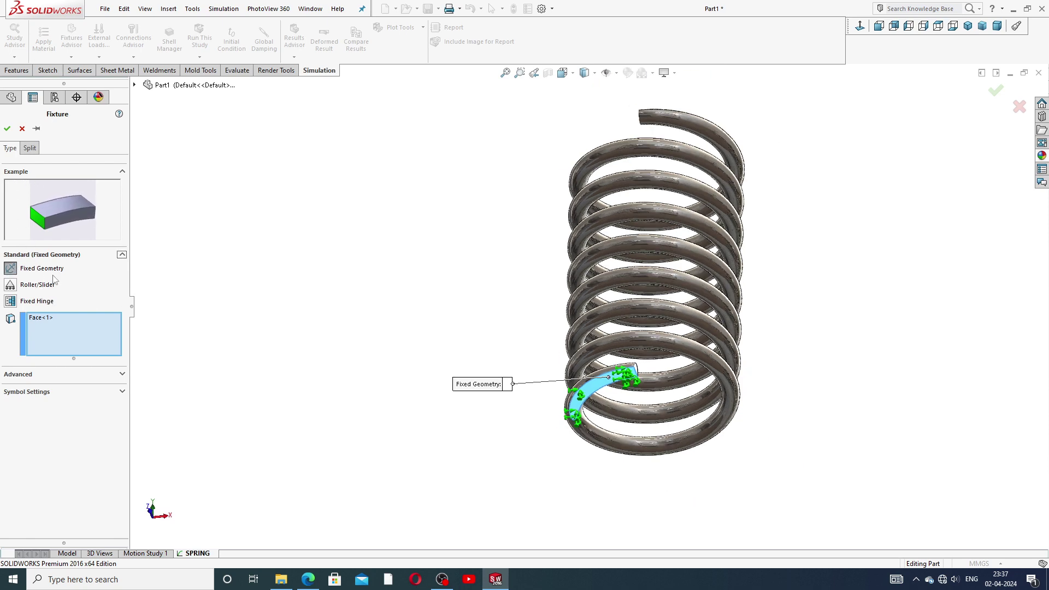
pyautogui.click(7, 129)
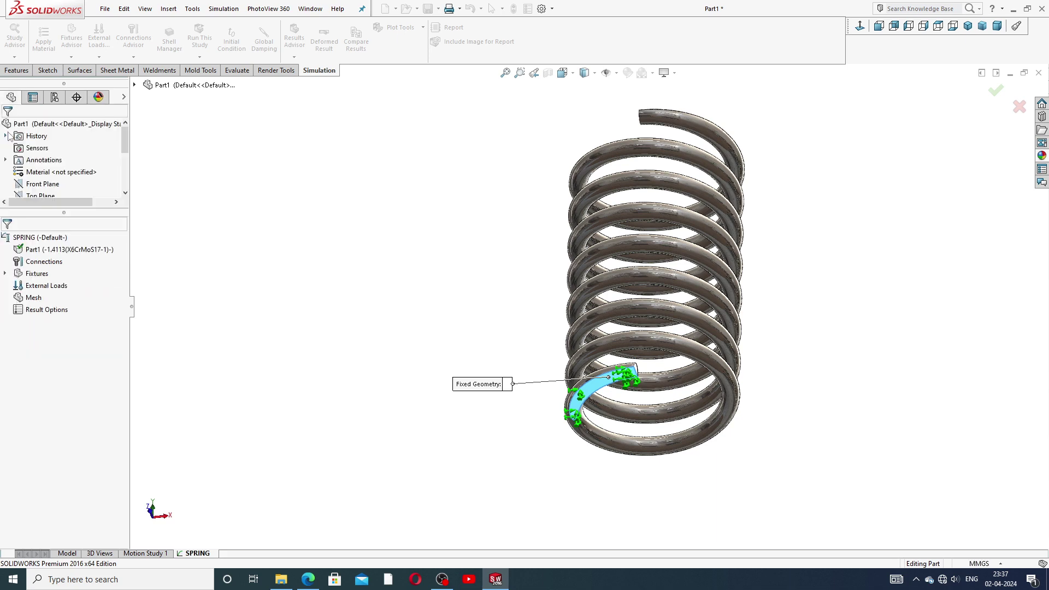
pyautogui.moveTo(451, 244); pyautogui.dragTo(444, 438, button='middle')
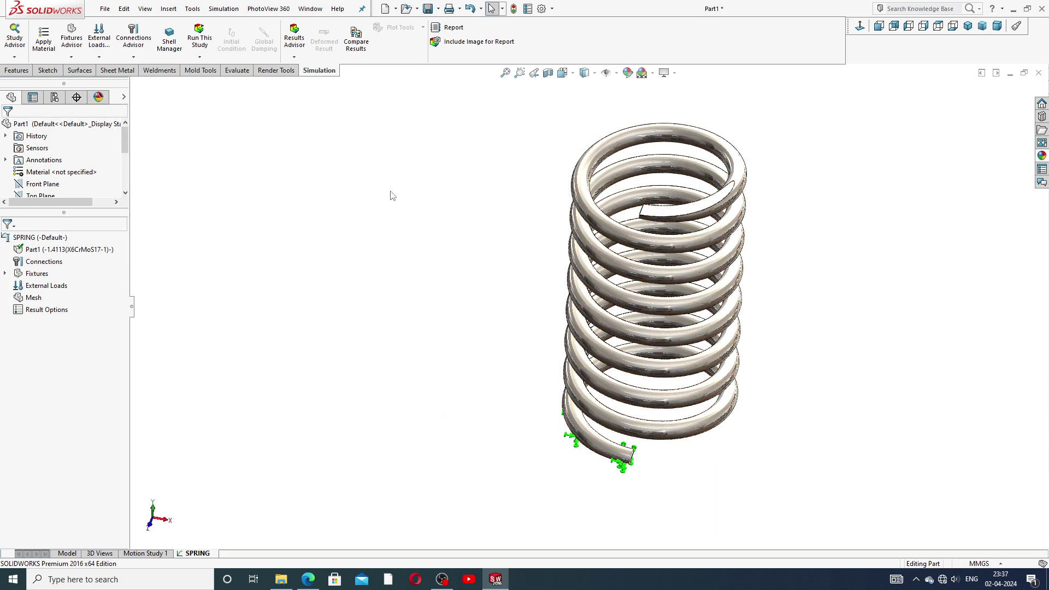
pyautogui.click(662, 212)
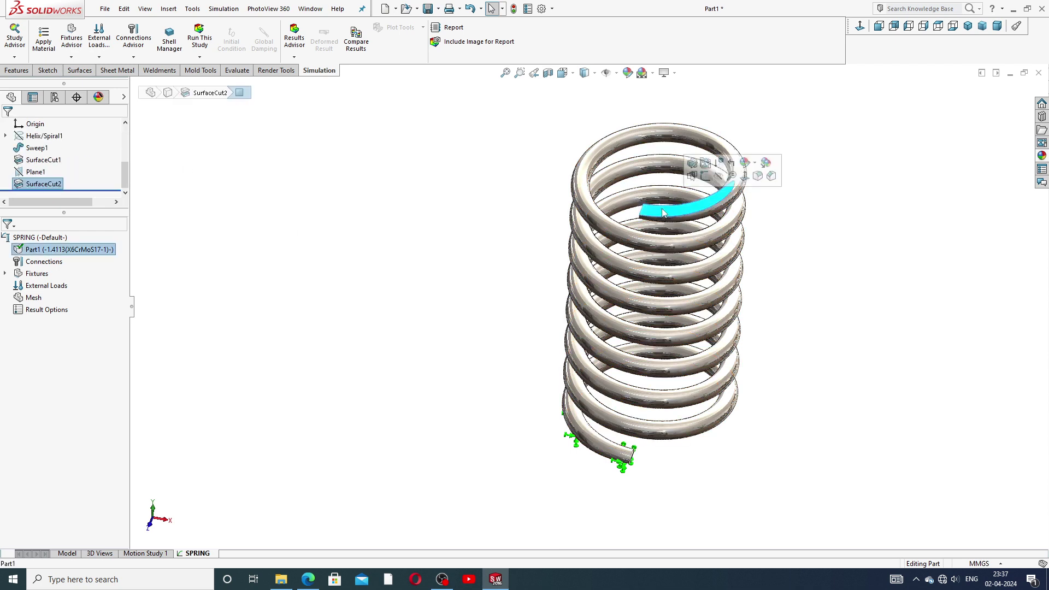
pyautogui.click(463, 198)
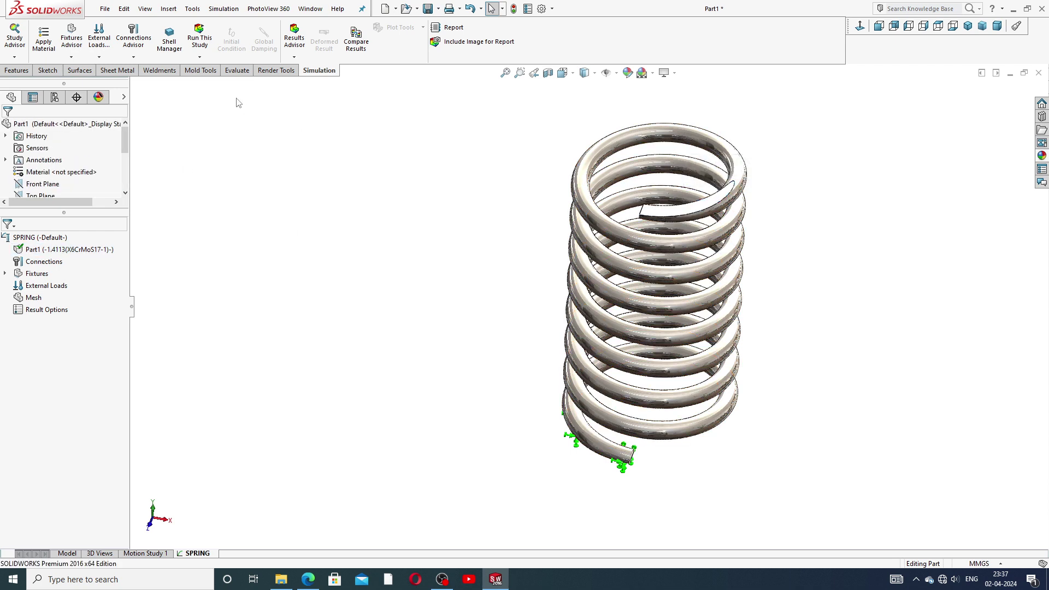
pyautogui.click(71, 57)
# Step: Start an advanced fixture of type On Flat Faces
pyautogui.click(98, 57)
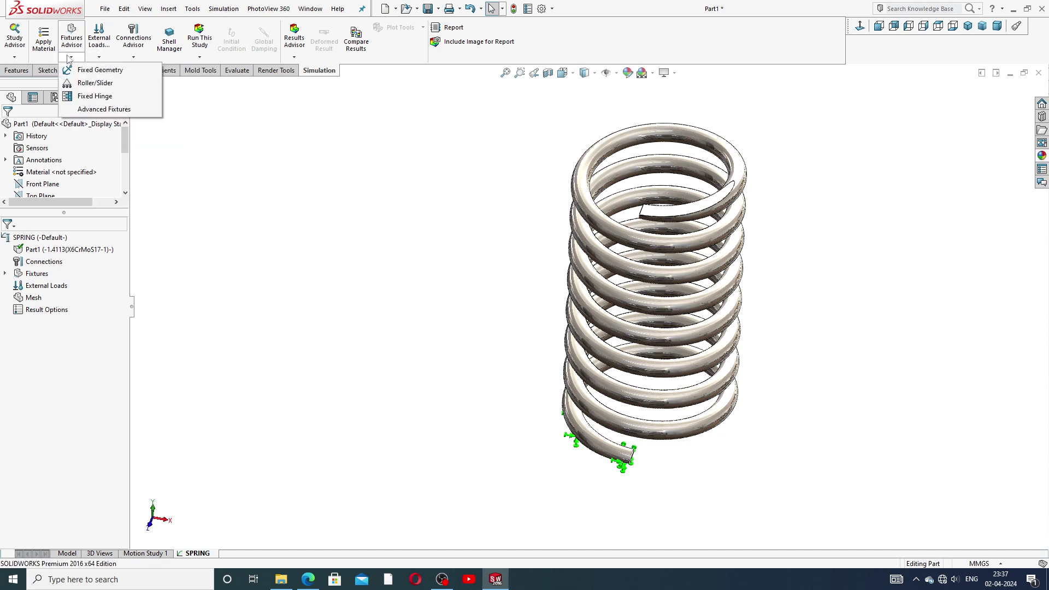
pyautogui.click(107, 110)
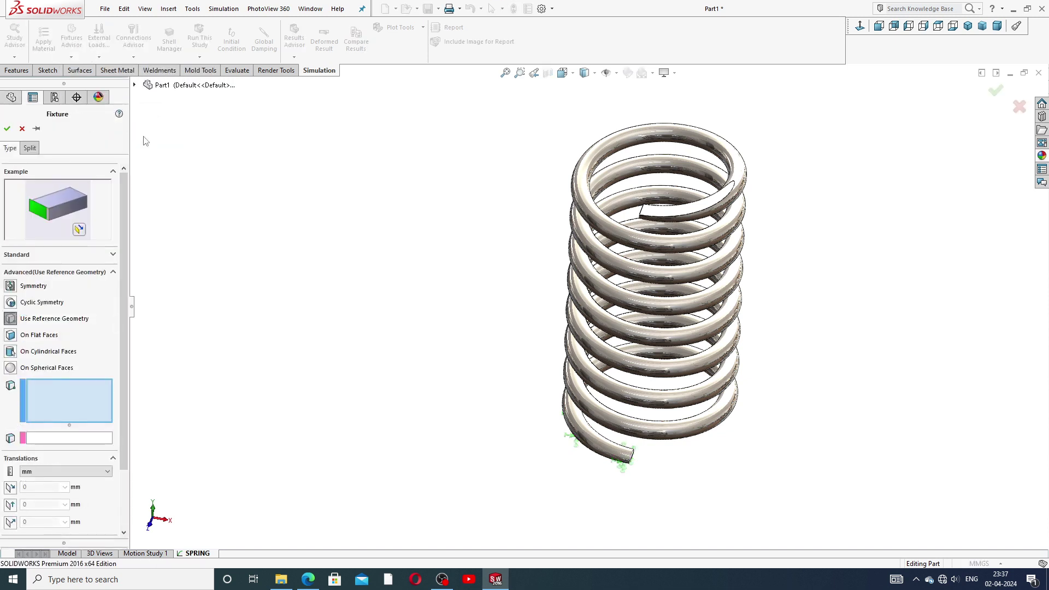
pyautogui.scroll(-3, 128, 199)
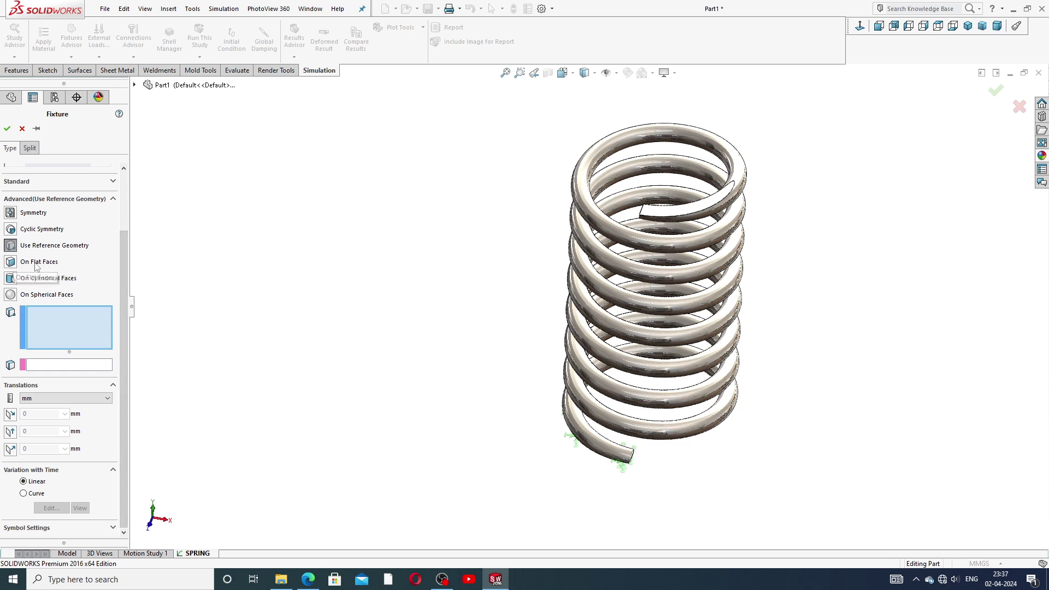
pyautogui.click(10, 262)
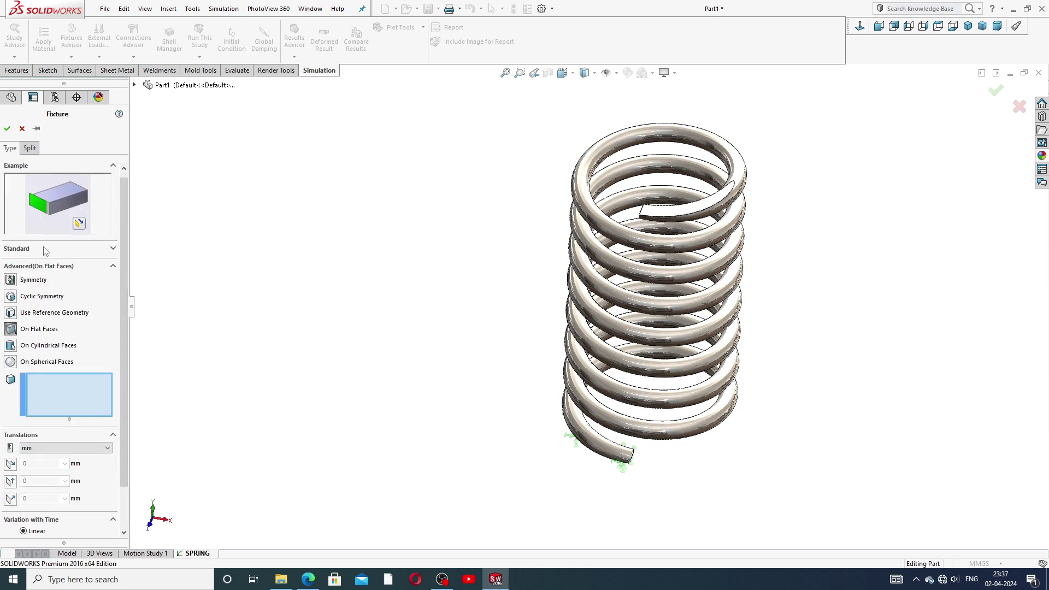
# Step: Enable all three translations: 0 and 0 in-plane, 8 mm normal to face
pyautogui.scroll(-2, 124, 250)
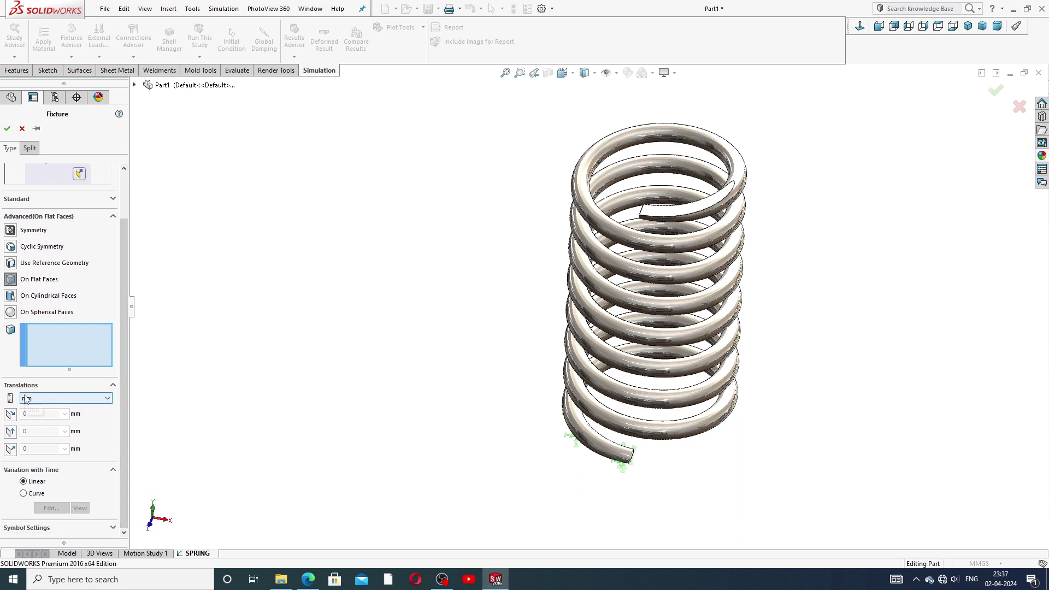
pyautogui.click(10, 449)
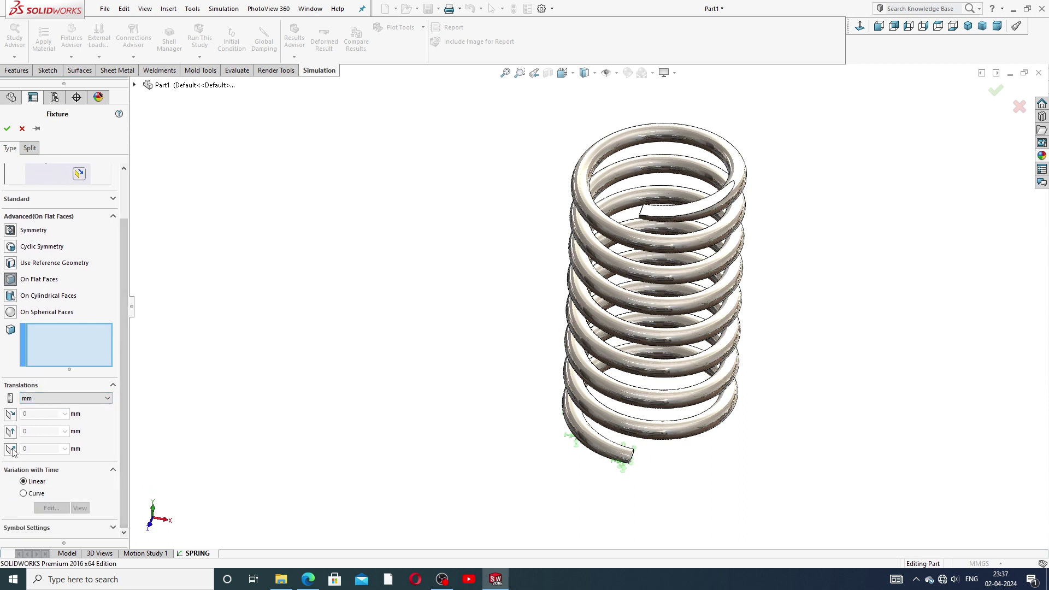
pyautogui.click(34, 503)
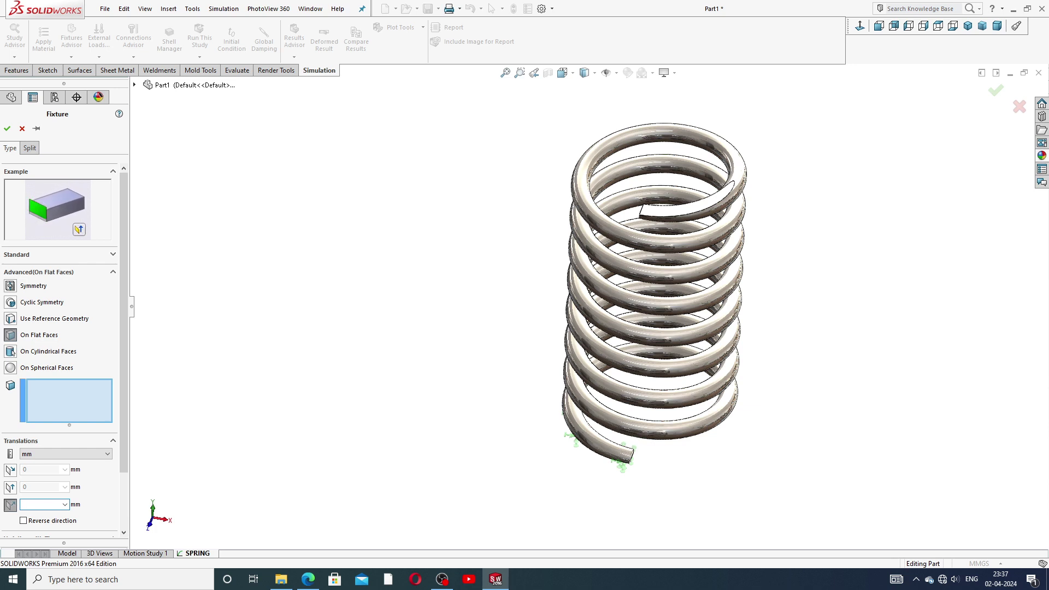
pyautogui.write('8')
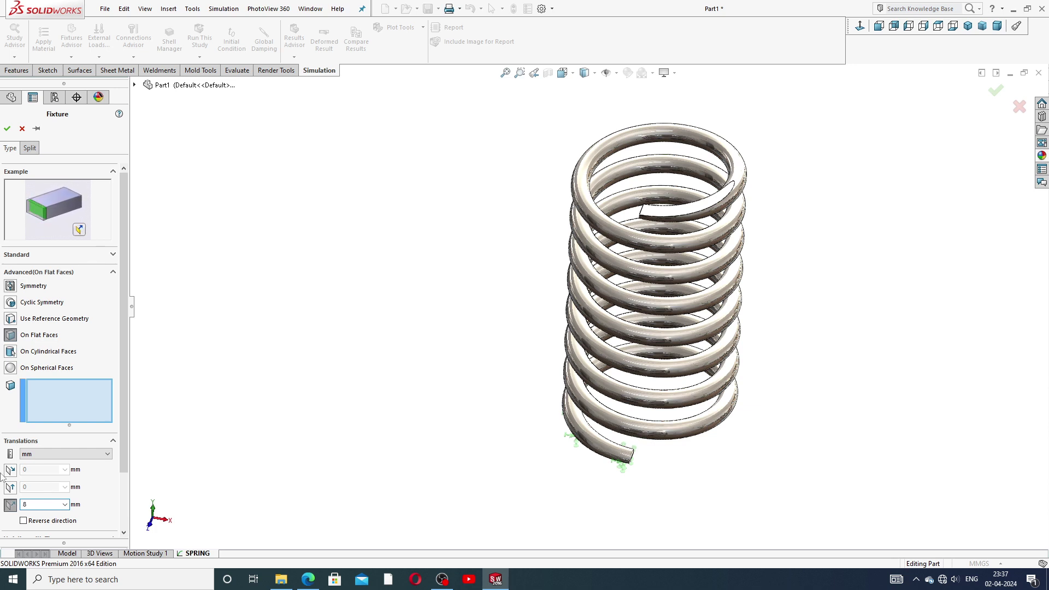
pyautogui.click(10, 488)
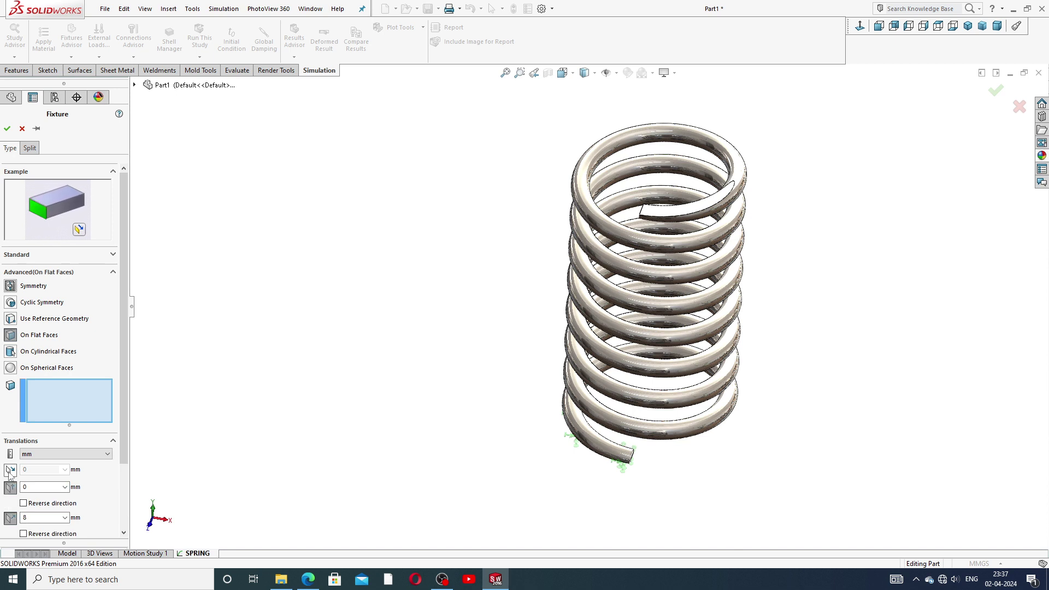
pyautogui.click(10, 471)
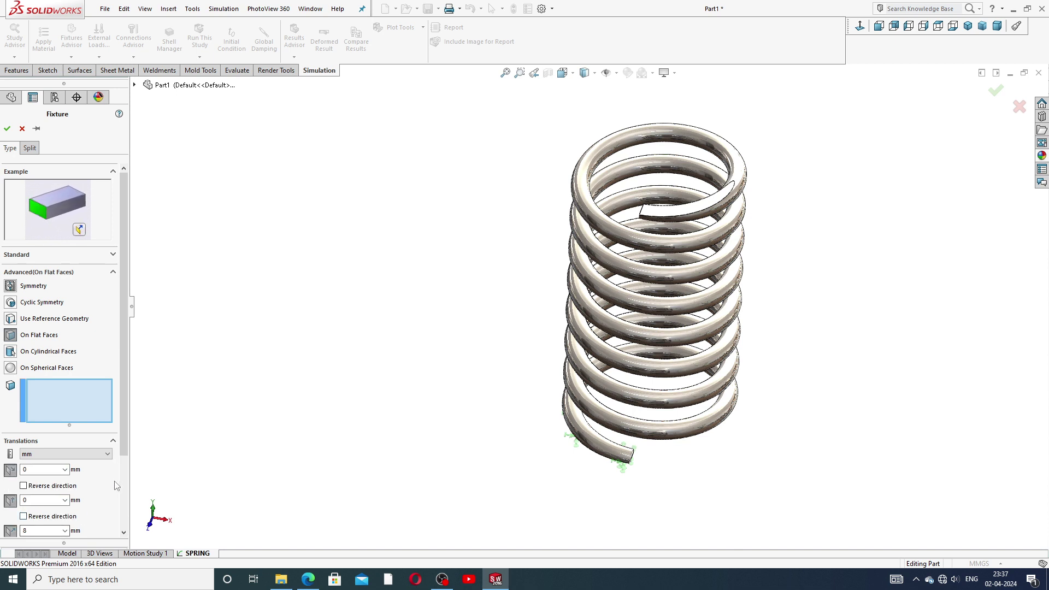
pyautogui.moveTo(125, 456); pyautogui.dragTo(126, 500)
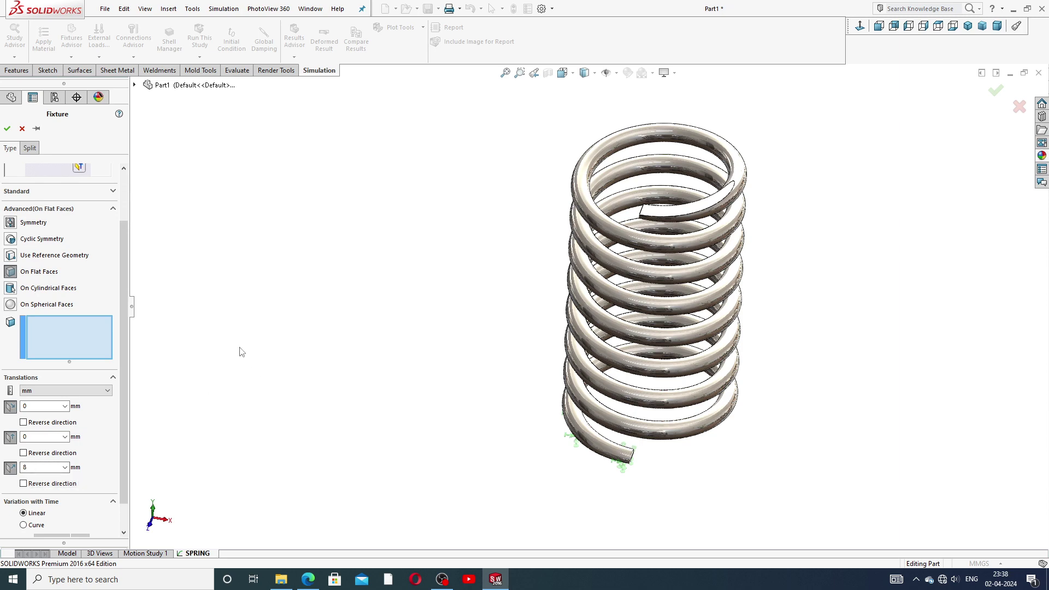
# Step: Select the top coil's cut end face for the flat-face fixture
pyautogui.click(666, 211)
pyautogui.click(667, 212)
pyautogui.moveTo(772, 290); pyautogui.dragTo(783, 231, button='middle')
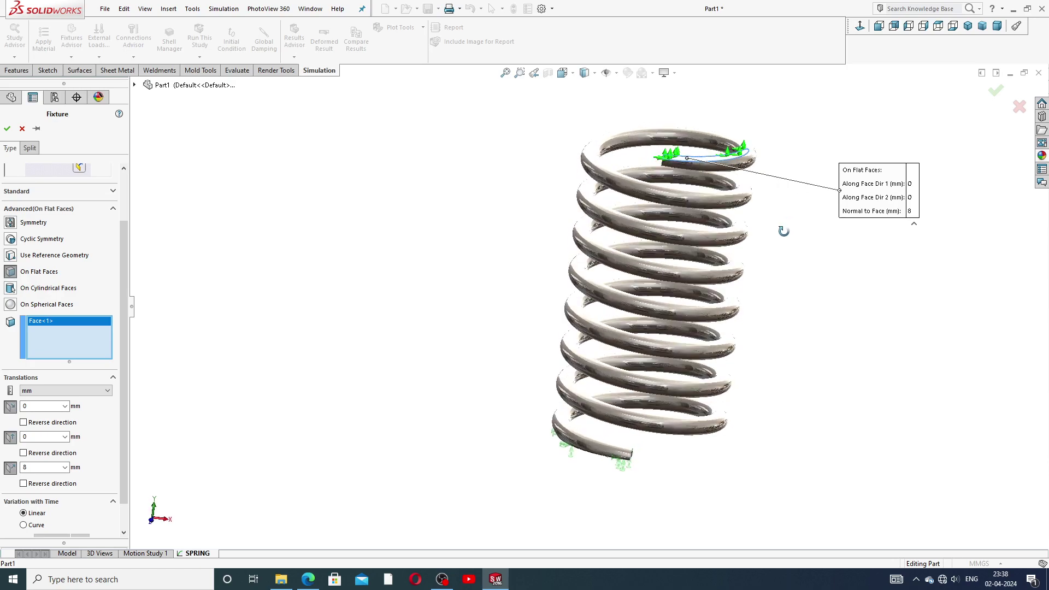
pyautogui.scroll(-1, 739, 201)
pyautogui.scroll(-3, 710, 180)
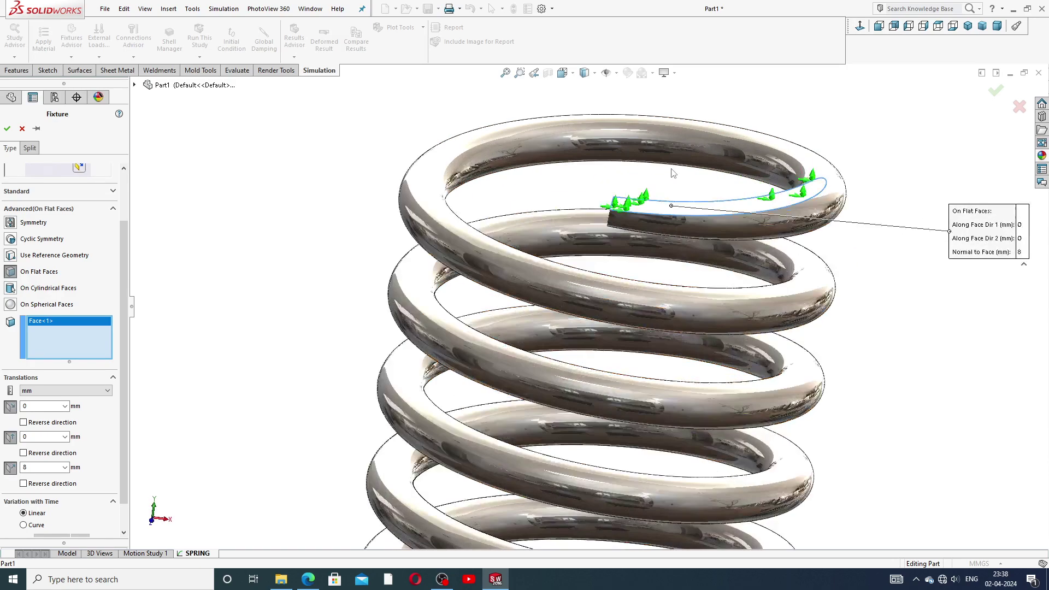
pyautogui.scroll(-4, 627, 239)
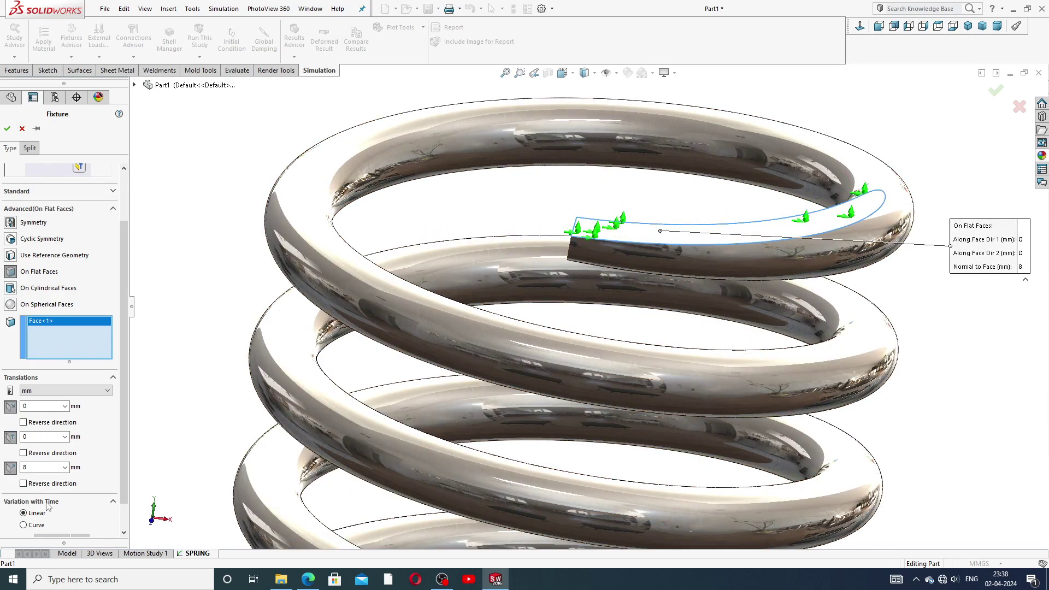
# Step: Reverse the normal translation, change it from 8 to 9 mm, and apply the fixture
pyautogui.click(38, 484)
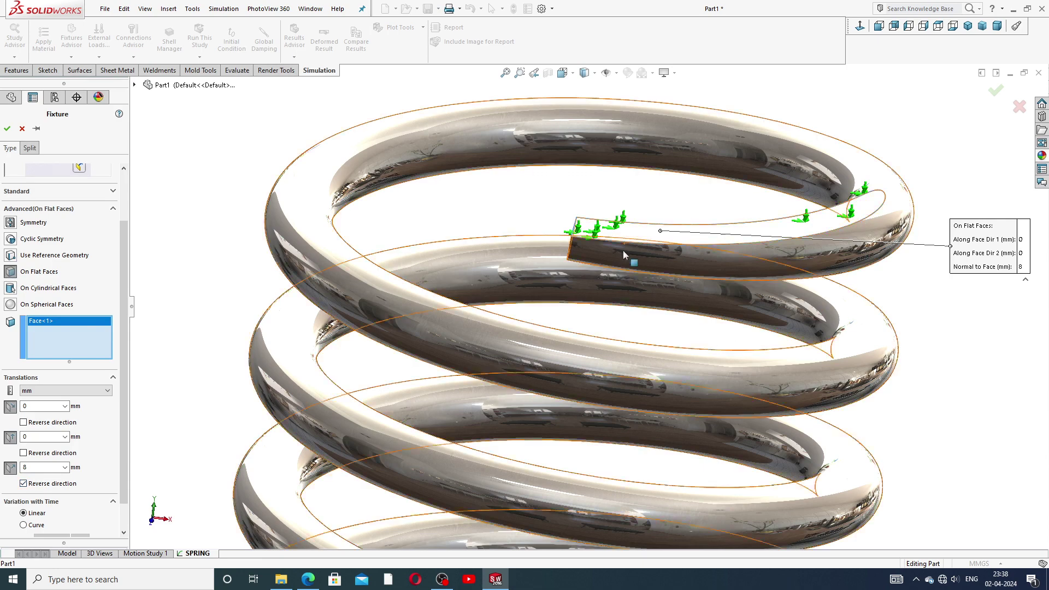
pyautogui.scroll(-3, 625, 251)
pyautogui.scroll(5, 617, 218)
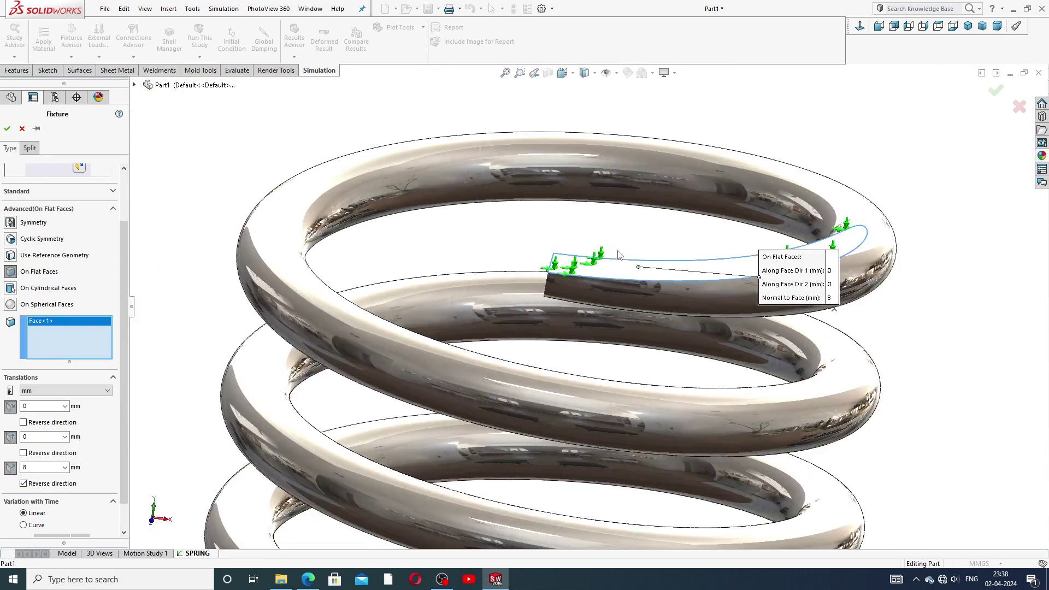
pyautogui.scroll(2, 624, 257)
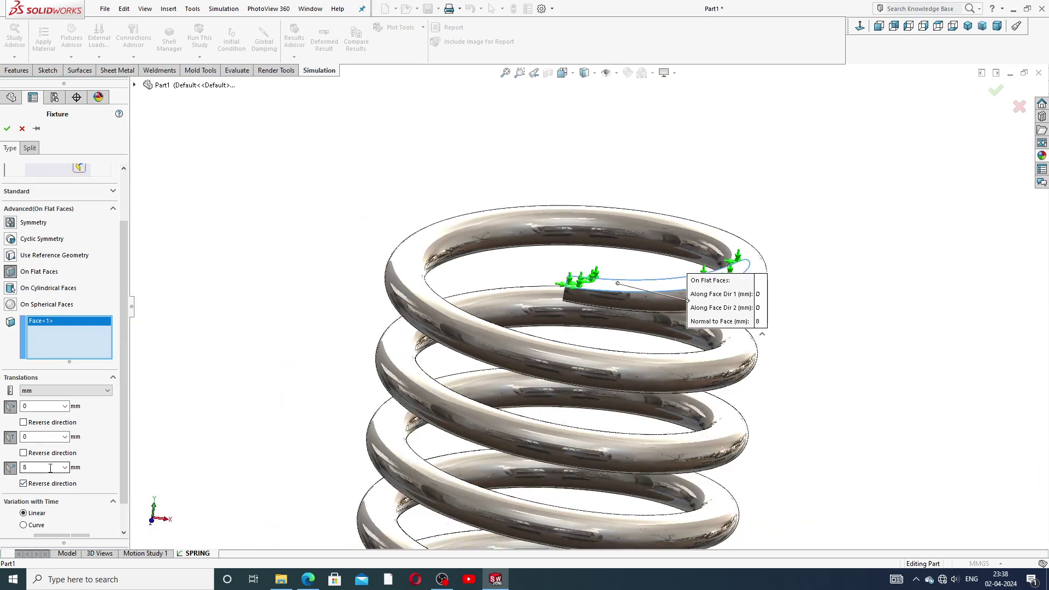
pyautogui.moveTo(50, 468); pyautogui.dragTo(18, 473)
pyautogui.write('9')
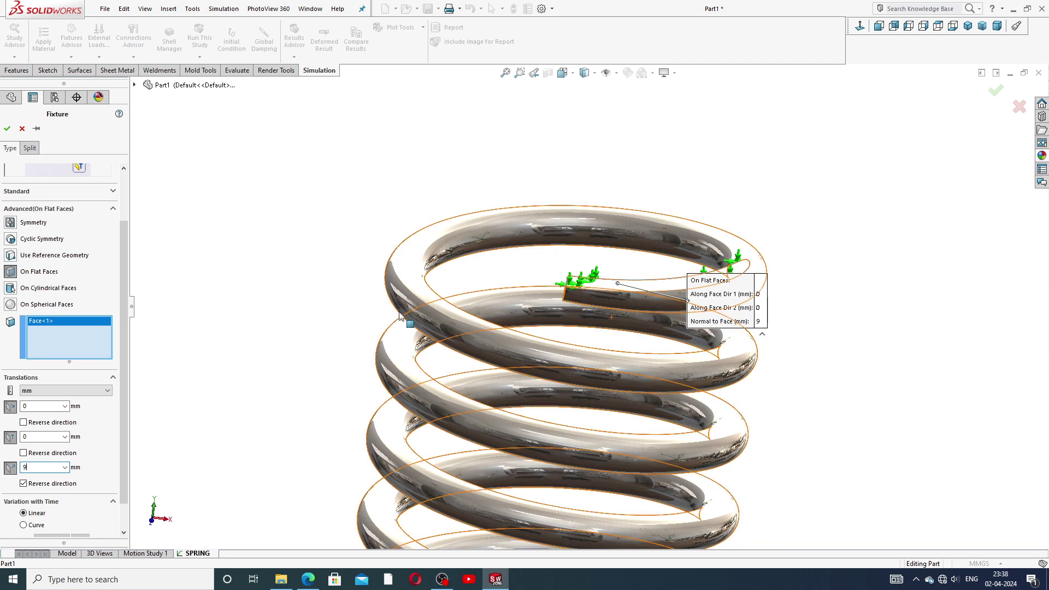
pyautogui.scroll(-1, 125, 267)
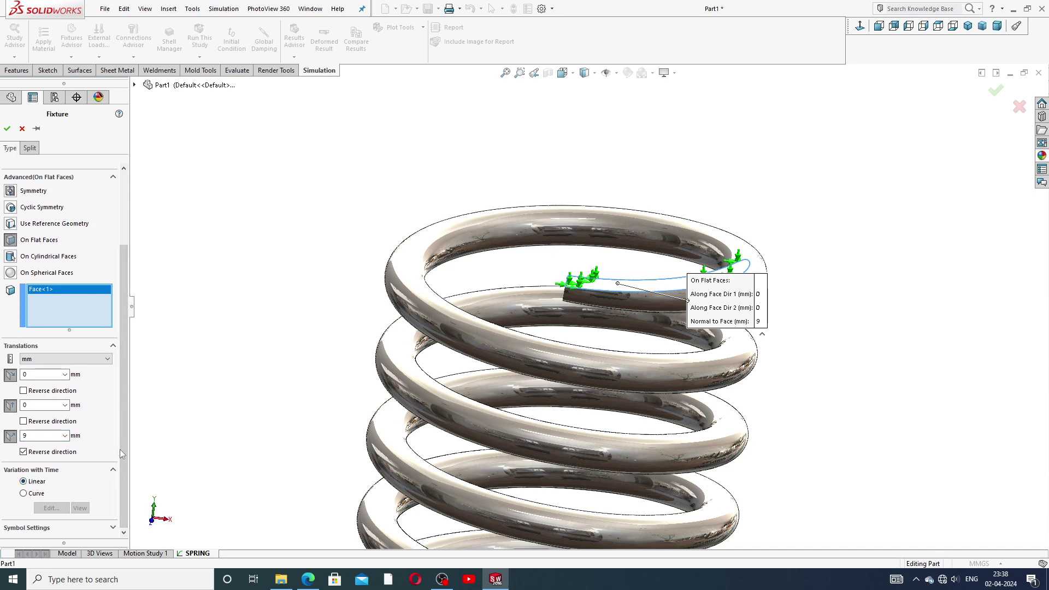
pyautogui.scroll(3, 124, 441)
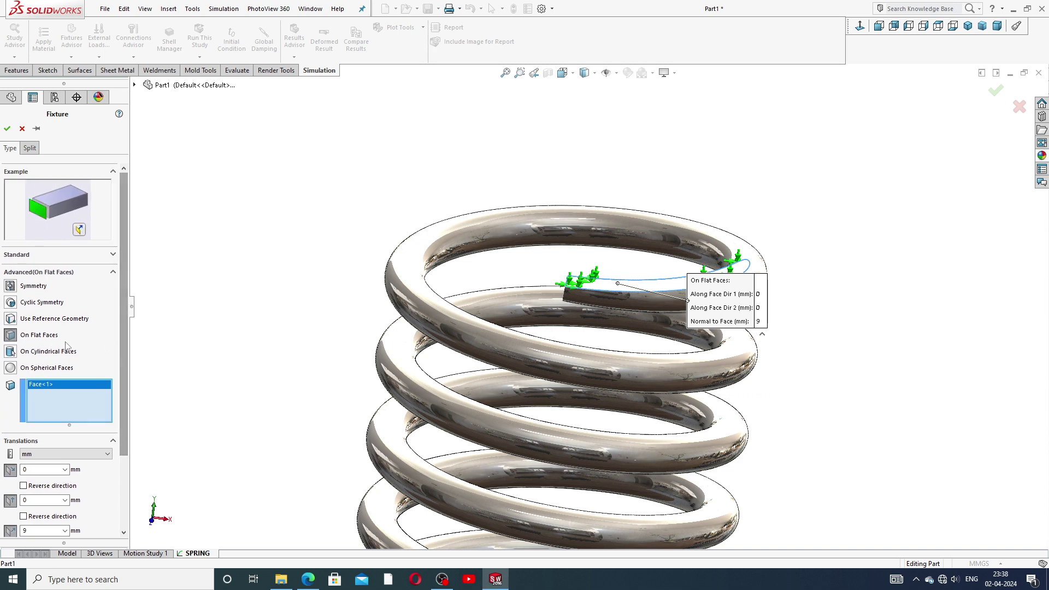
pyautogui.click(8, 129)
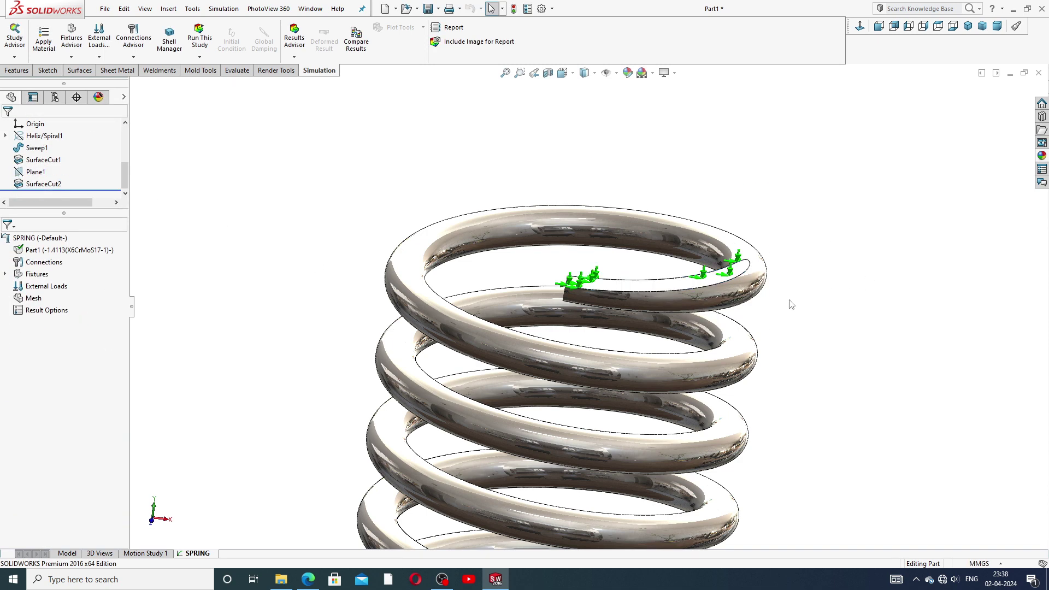
pyautogui.scroll(3, 791, 304)
pyautogui.scroll(3, 665, 367)
pyautogui.scroll(2, 663, 352)
pyautogui.moveTo(662, 351)
pyautogui.mouseDown(button='middle')
pyautogui.moveTo(645, 403)
pyautogui.moveTo(647, 386)
pyautogui.mouseUp(button='middle')
pyautogui.scroll(-2, 558, 316)
pyautogui.scroll(-2, 558, 315)
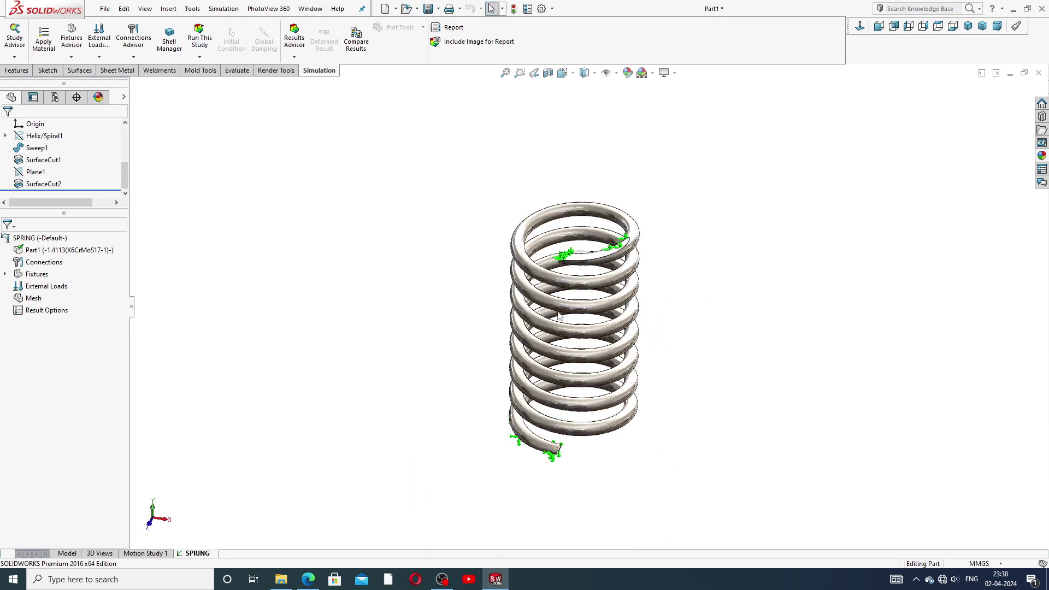
pyautogui.scroll(-1, 558, 316)
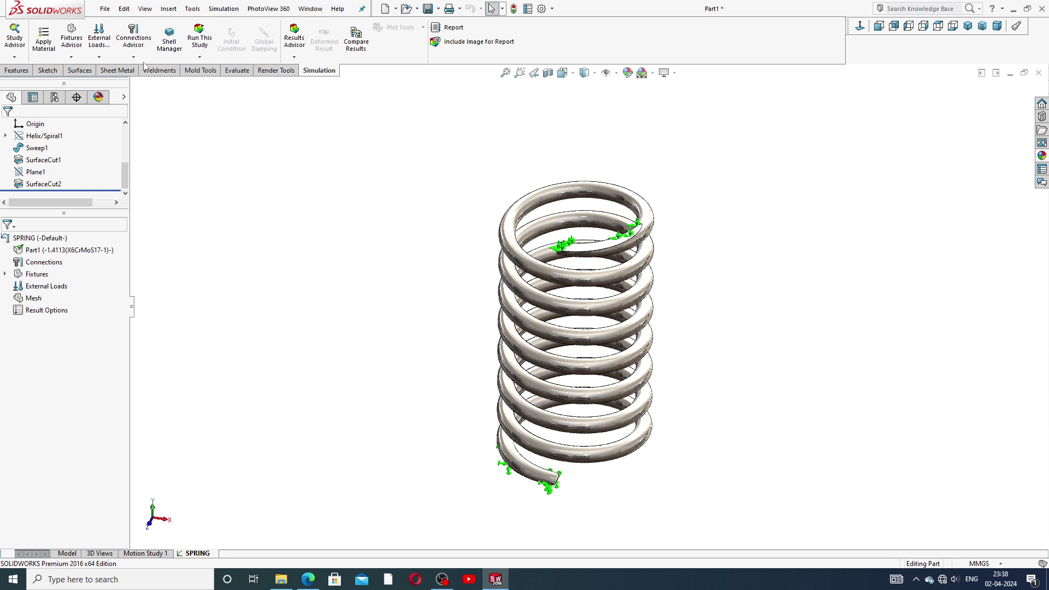
# Step: Generate a standard solid mesh at default density (about 0.965 mm elements), then orbit to inspect it
pyautogui.rightClick(38, 300)
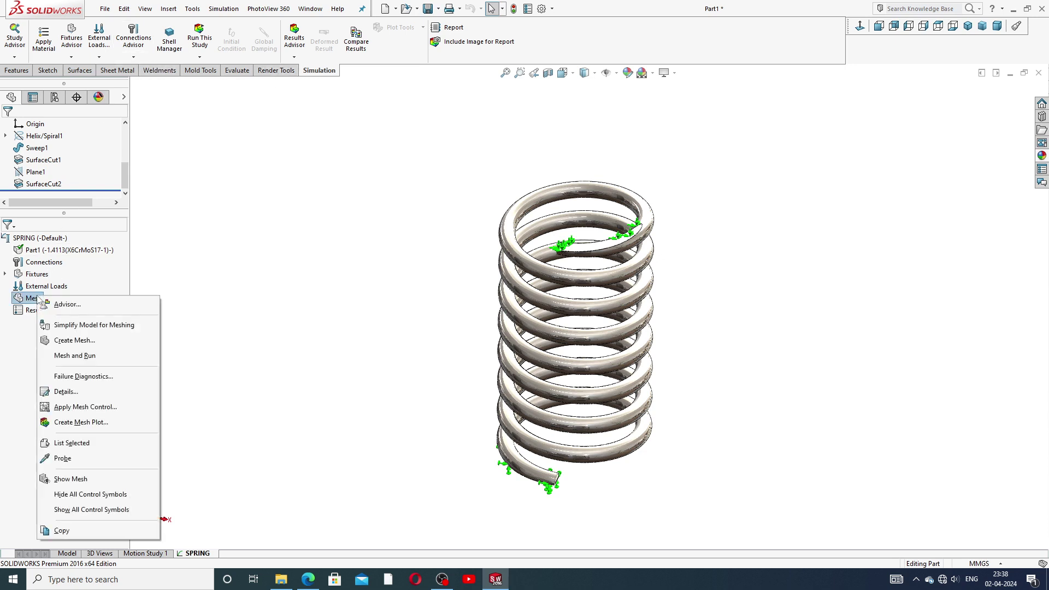
pyautogui.click(79, 340)
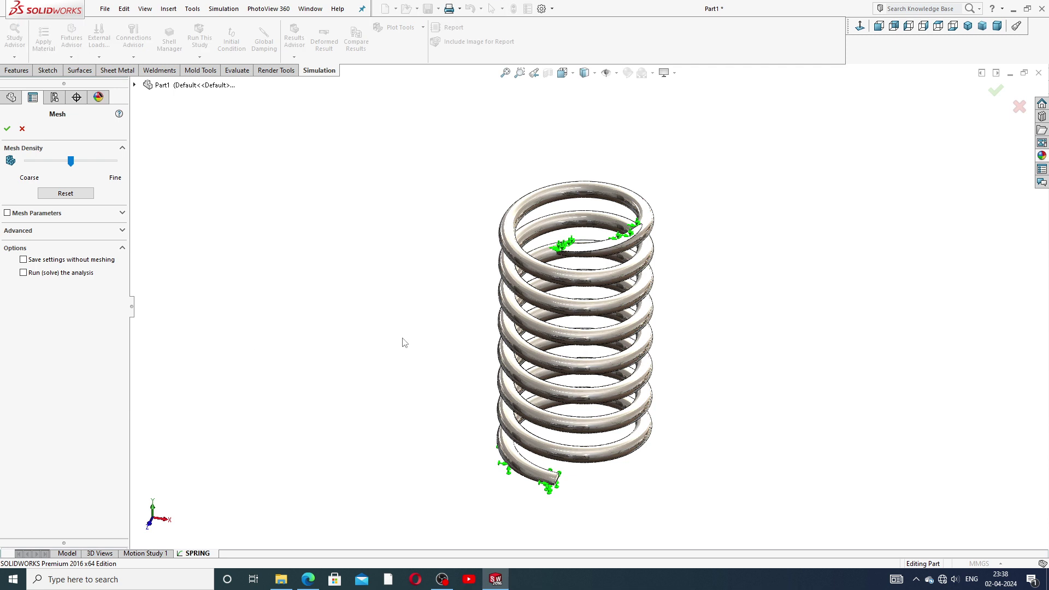
pyautogui.click(73, 164)
pyautogui.click(60, 192)
pyautogui.click(121, 214)
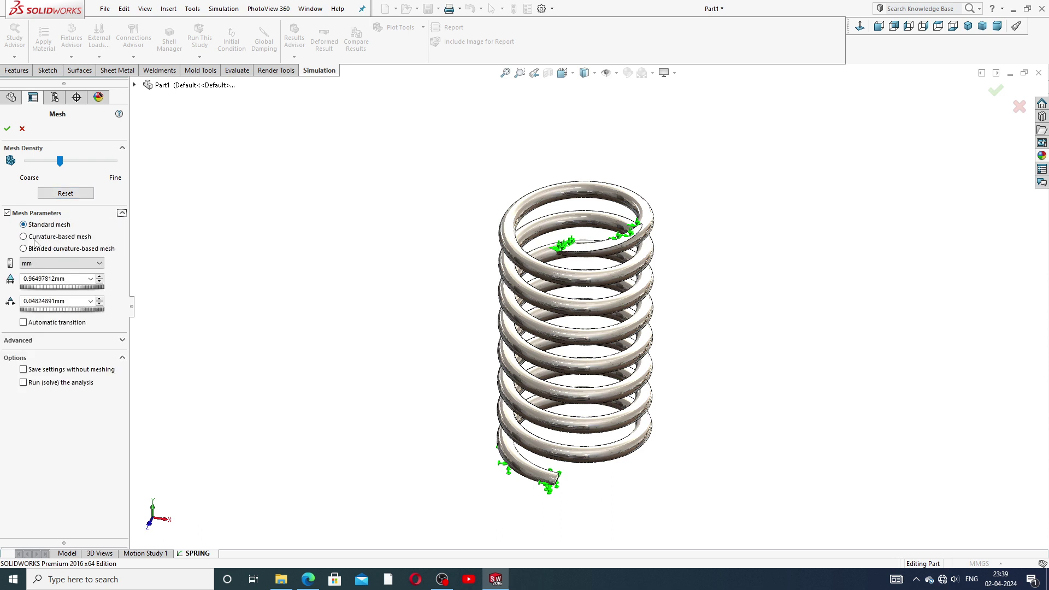
pyautogui.click(7, 129)
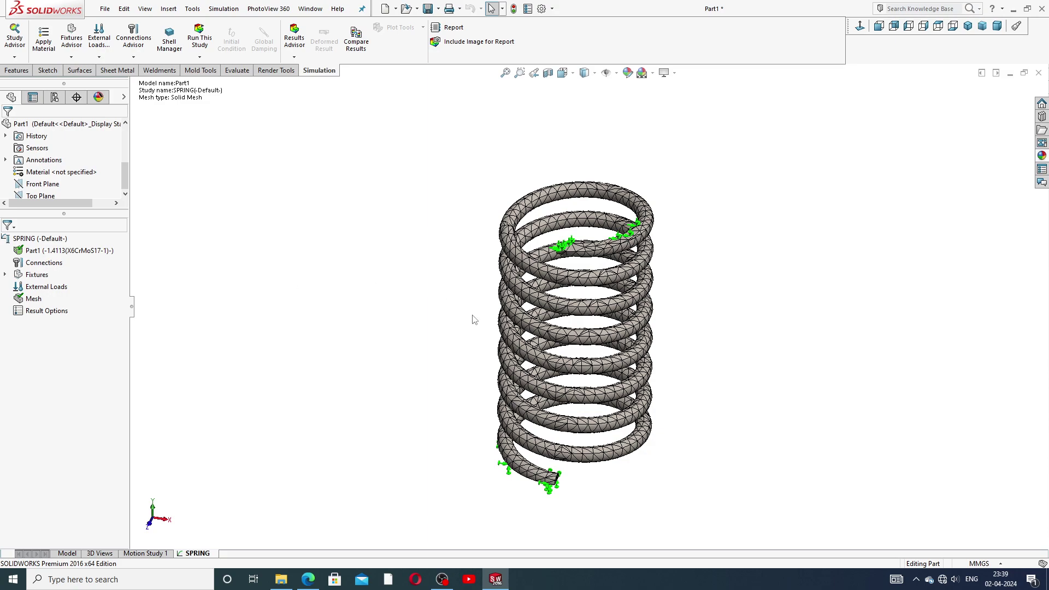
pyautogui.moveTo(475, 319); pyautogui.dragTo(482, 312, button='middle')
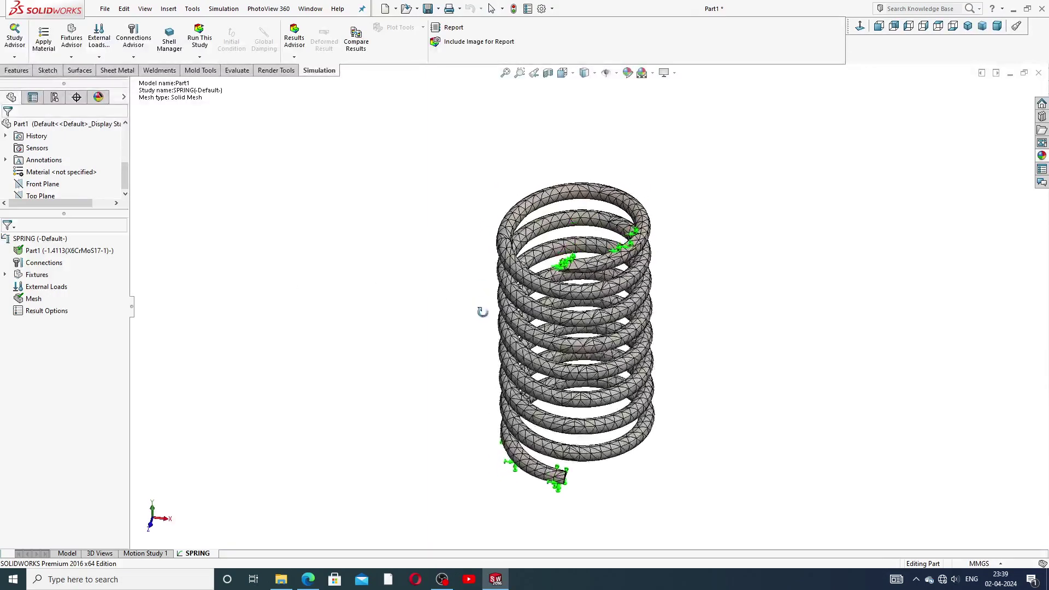
pyautogui.moveTo(482, 311); pyautogui.dragTo(646, 351, button='middle')
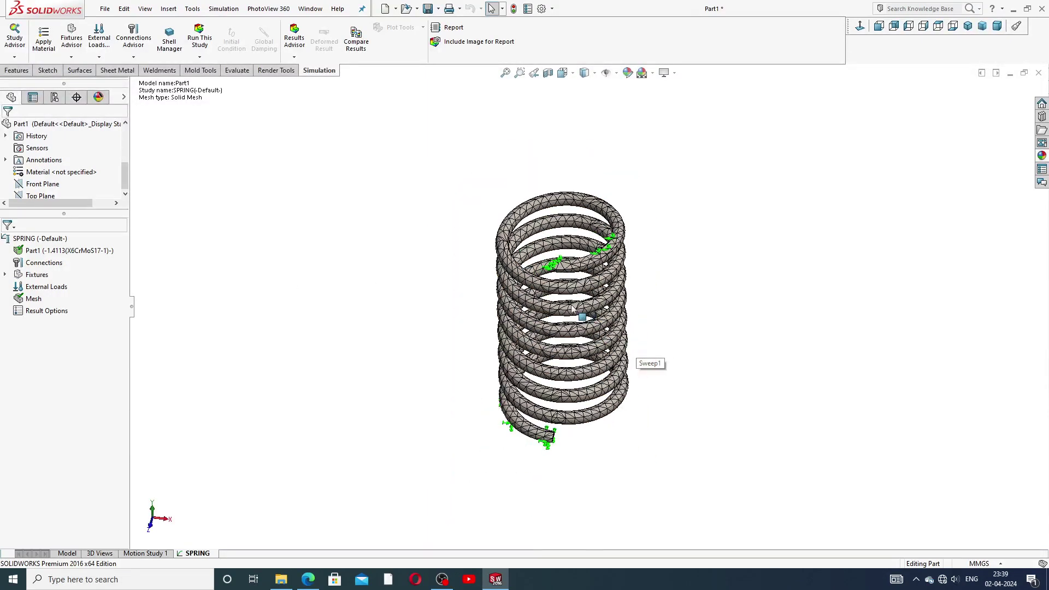
pyautogui.moveTo(572, 309); pyautogui.dragTo(589, 288, button='middle')
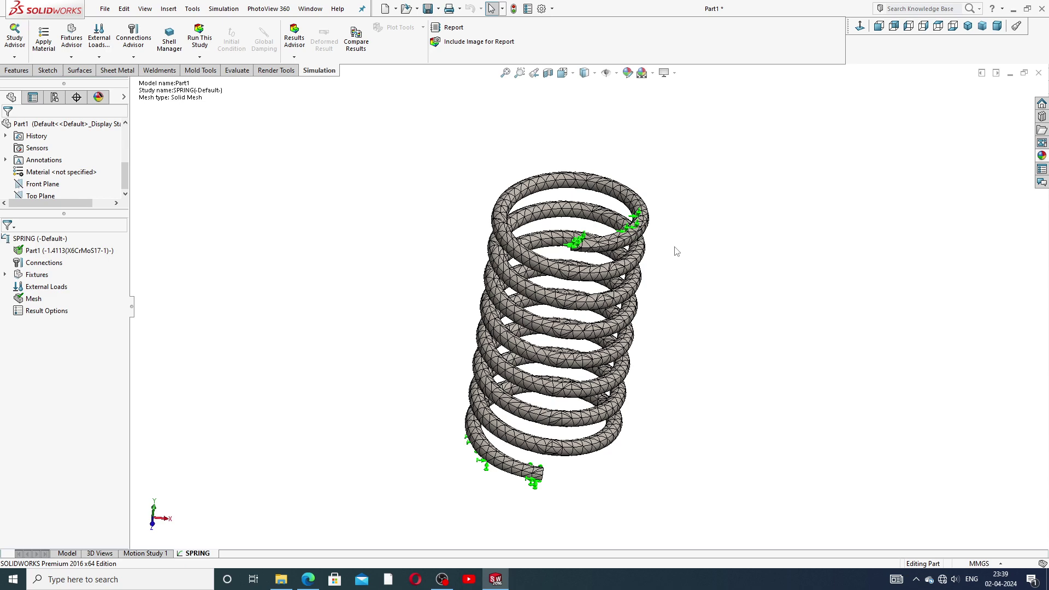
pyautogui.moveTo(680, 247); pyautogui.dragTo(672, 257, button='middle')
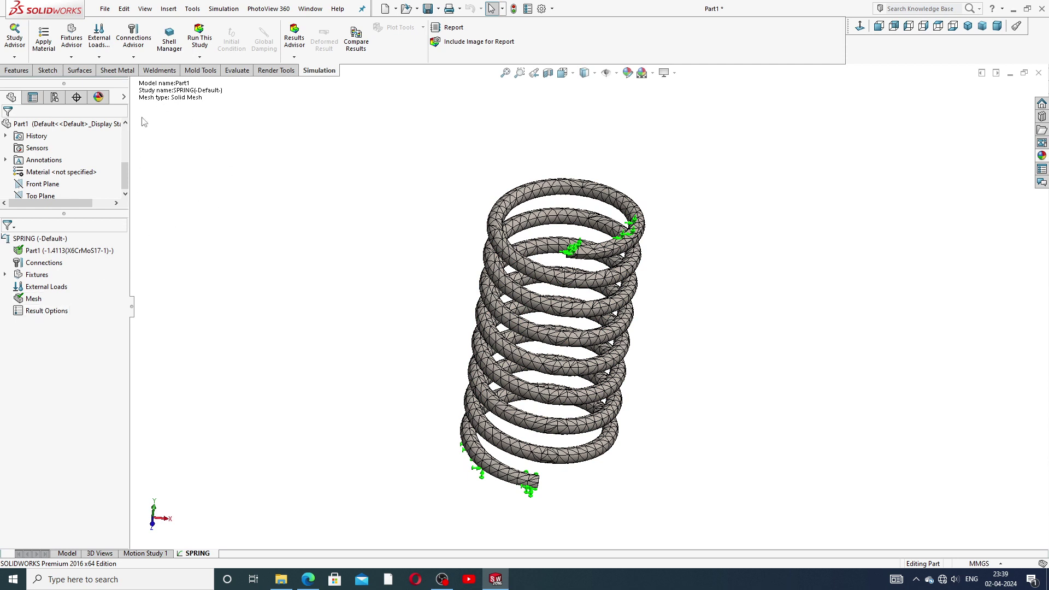
# Step: Run the SPRING study, accepting the intermediate-results warning, until it solves
pyautogui.click(202, 58)
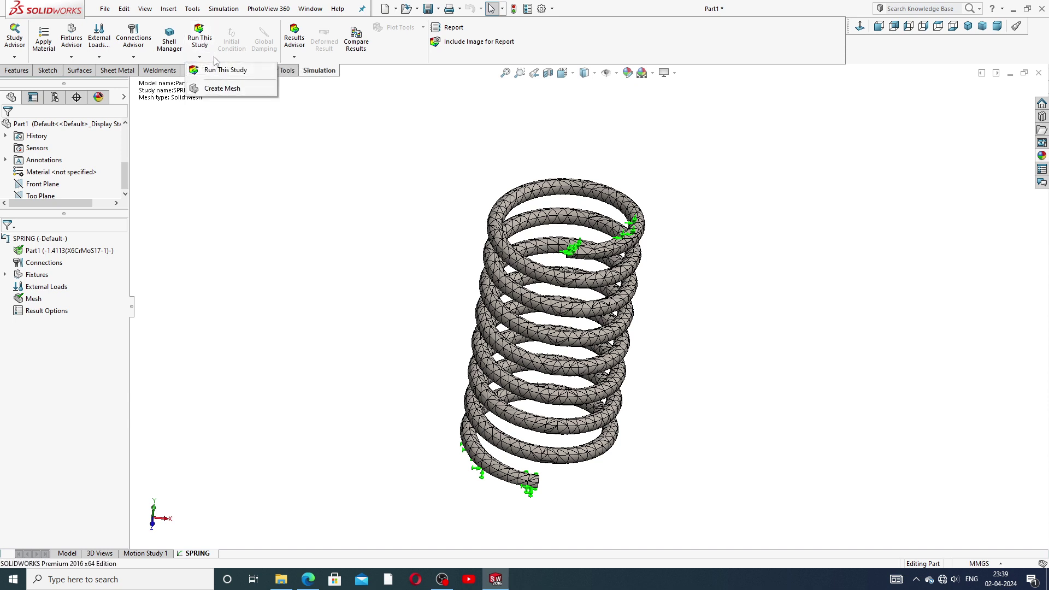
pyautogui.click(205, 46)
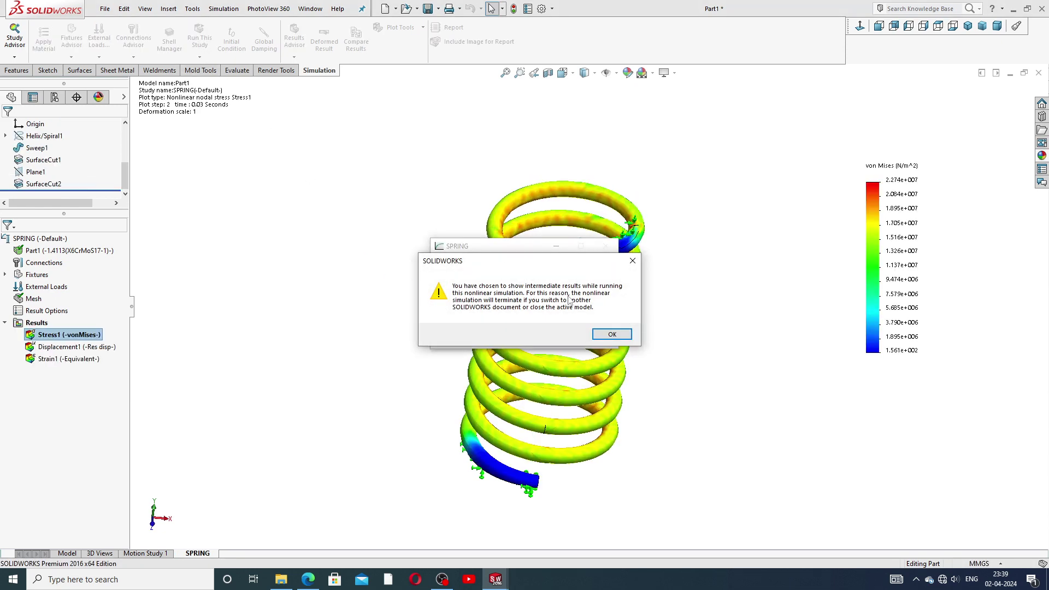
pyautogui.click(612, 335)
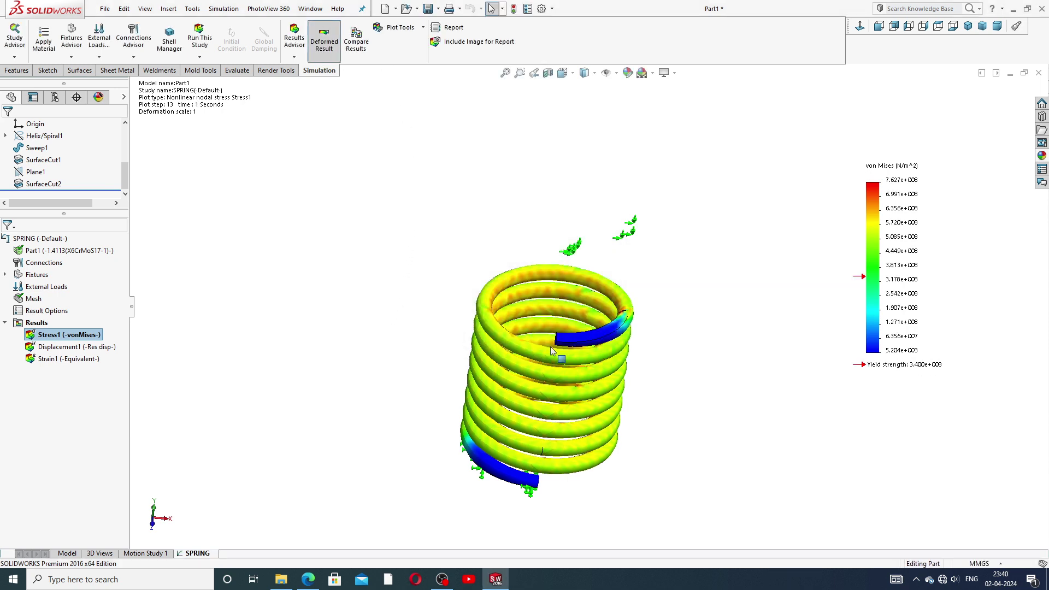
pyautogui.moveTo(592, 395); pyautogui.dragTo(581, 309, button='middle')
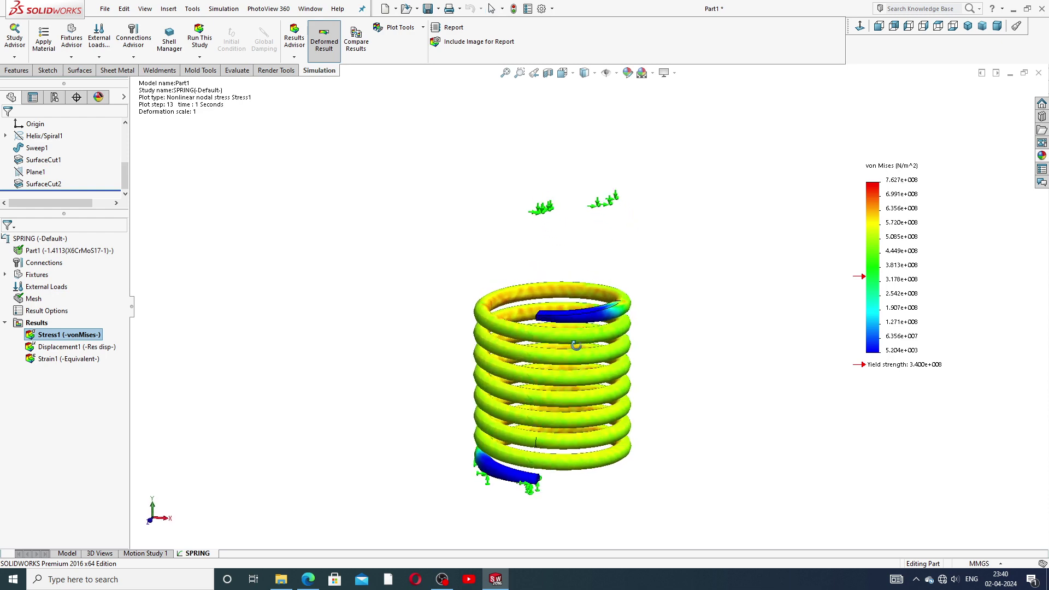
pyautogui.moveTo(514, 351); pyautogui.dragTo(552, 332, button='middle')
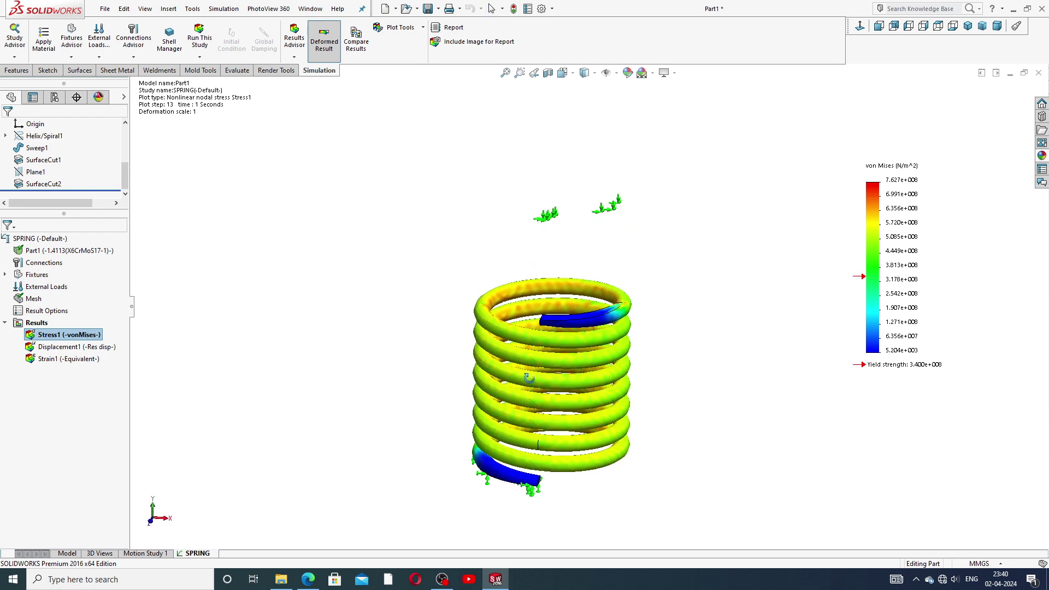
pyautogui.click(552, 331)
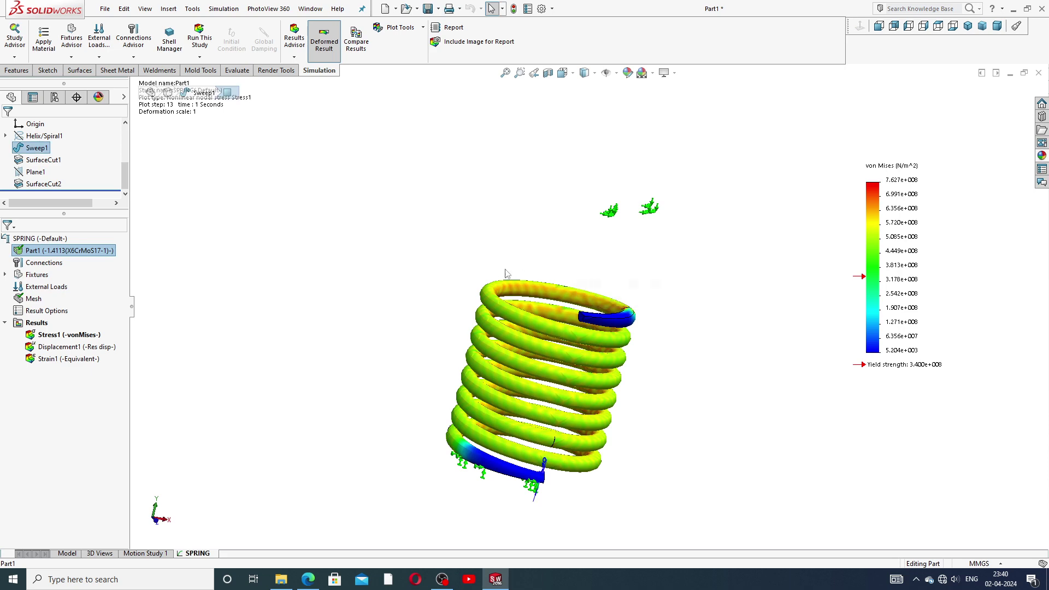
pyautogui.moveTo(554, 311); pyautogui.dragTo(568, 295, button='middle')
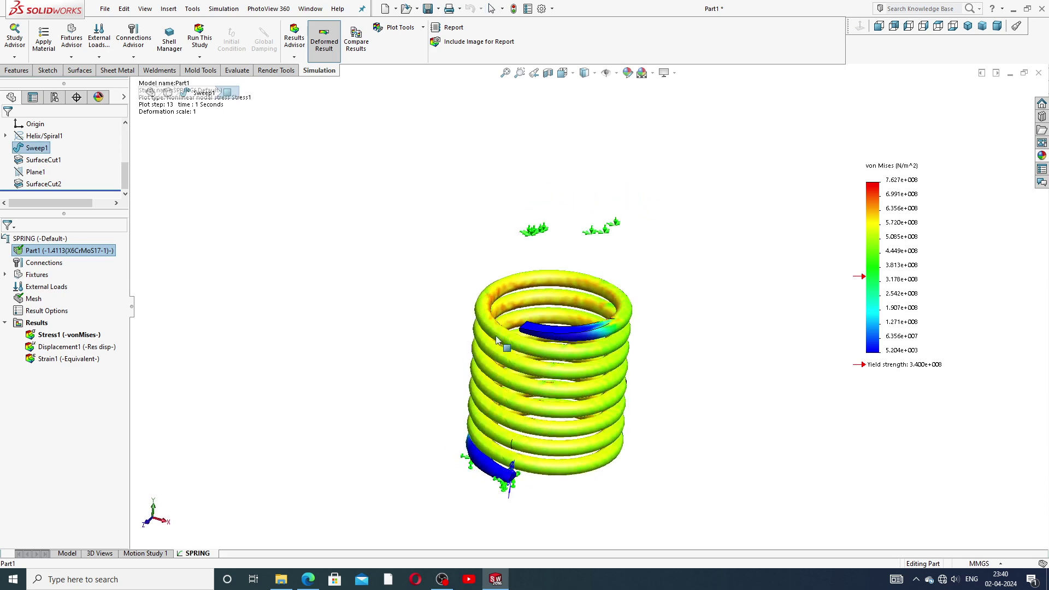
pyautogui.click(322, 41)
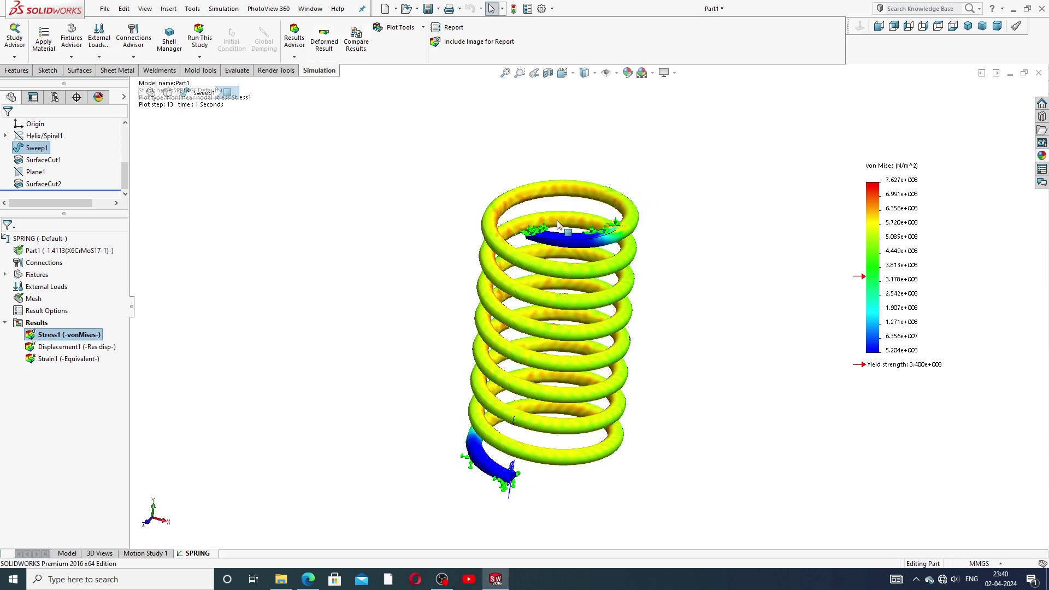
pyautogui.click(326, 48)
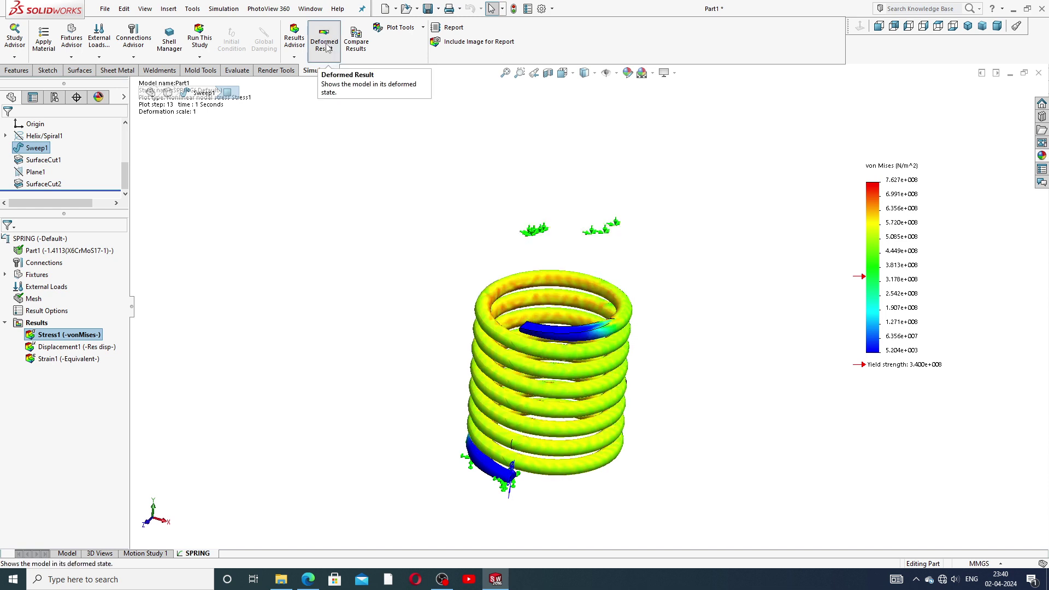
pyautogui.click(327, 48)
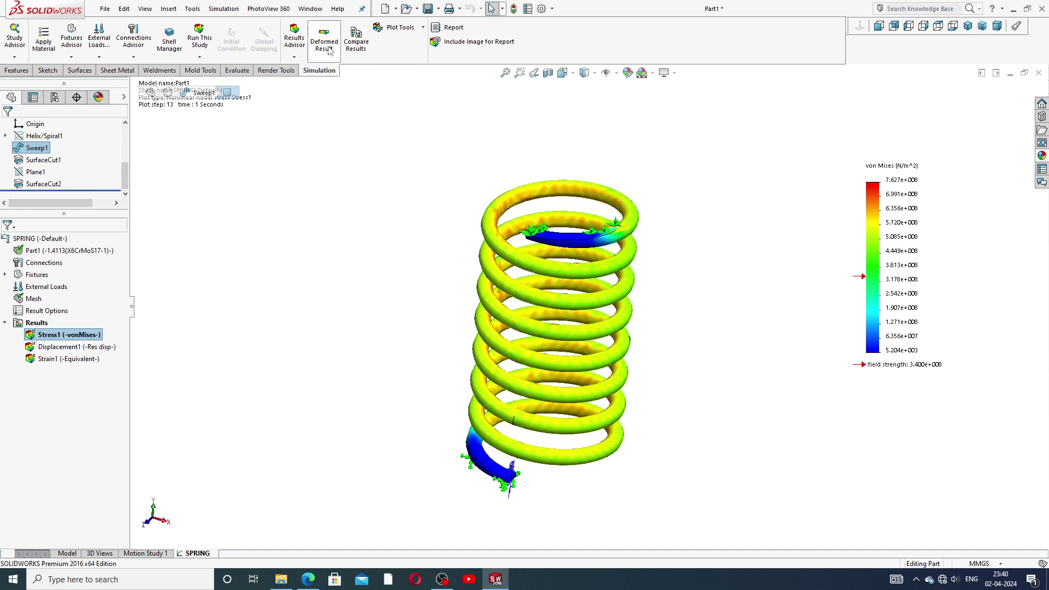
pyautogui.click(325, 45)
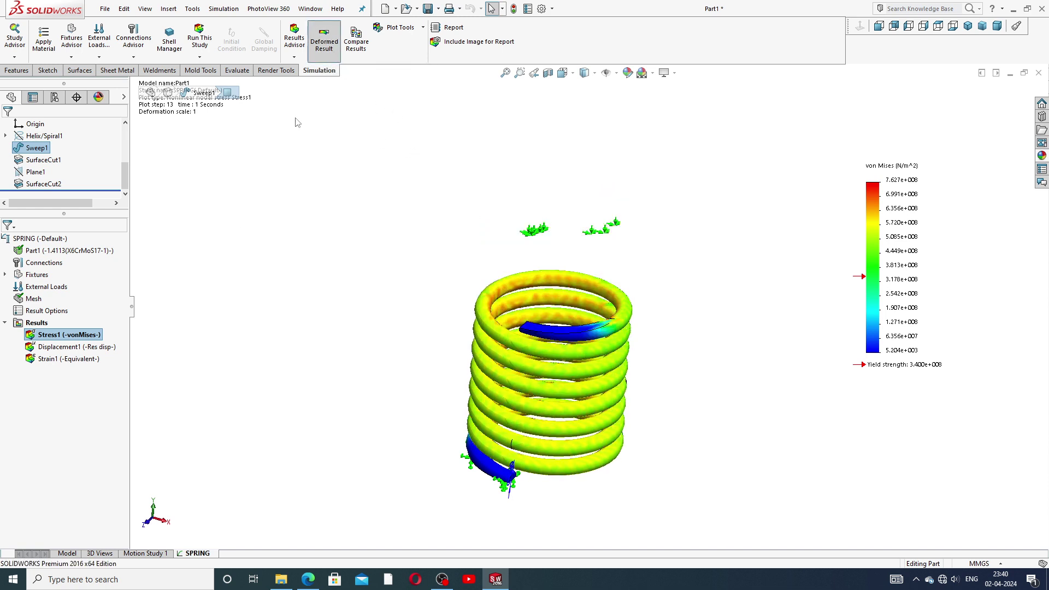
pyautogui.click(79, 339)
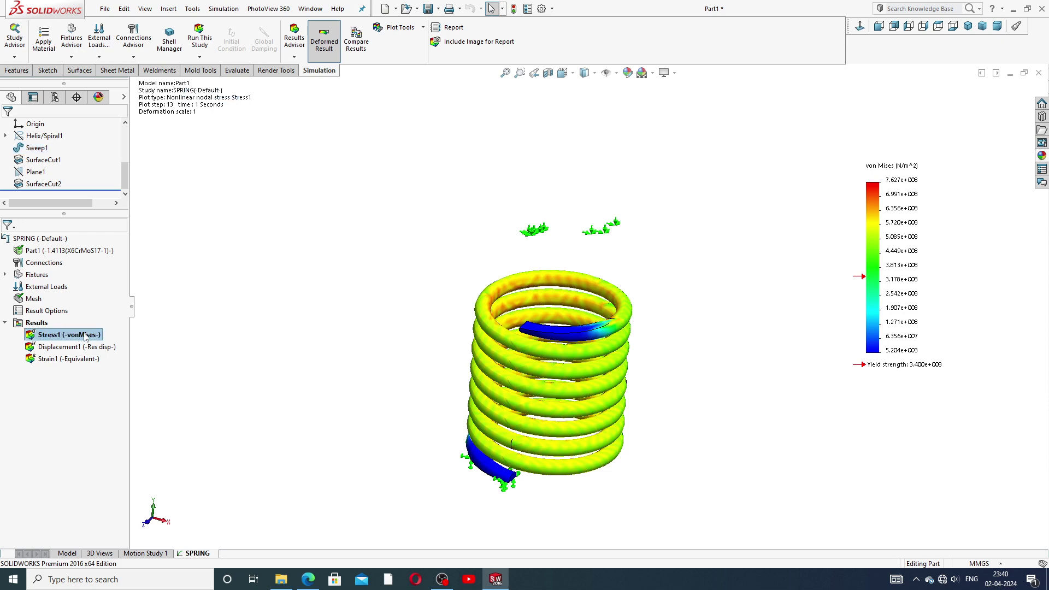
# Step: Animate the Stress1 von Mises result at a slower playback speed, then close the animation
pyautogui.rightClick(84, 337)
pyautogui.click(126, 103)
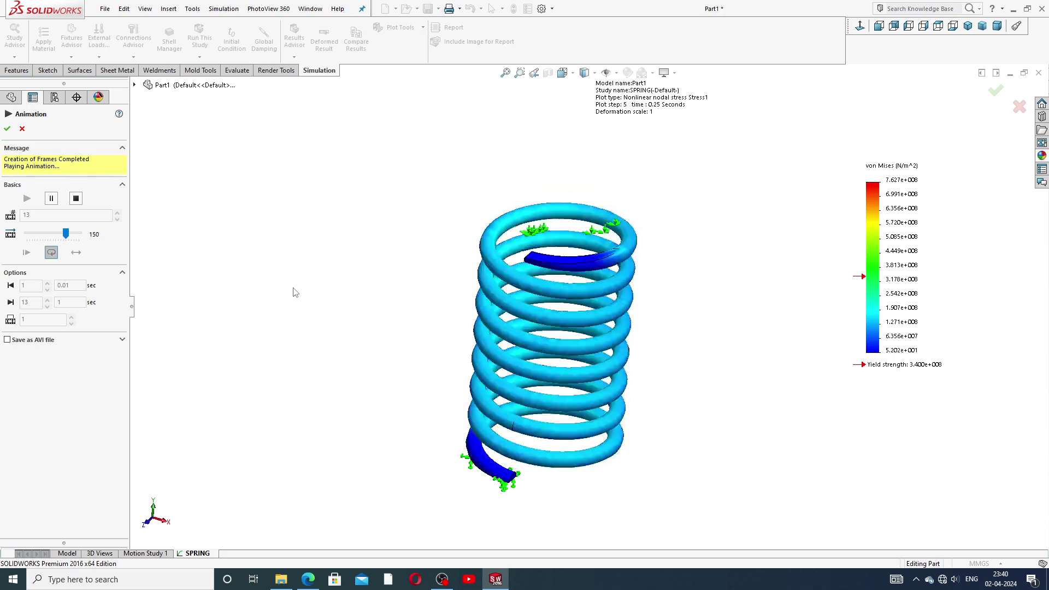
pyautogui.moveTo(65, 233); pyautogui.dragTo(39, 234)
pyautogui.click(7, 129)
# Step: Show the Displacement1 plot (peak 9.005 mm), play its animation, then close it
pyautogui.rightClick(99, 350)
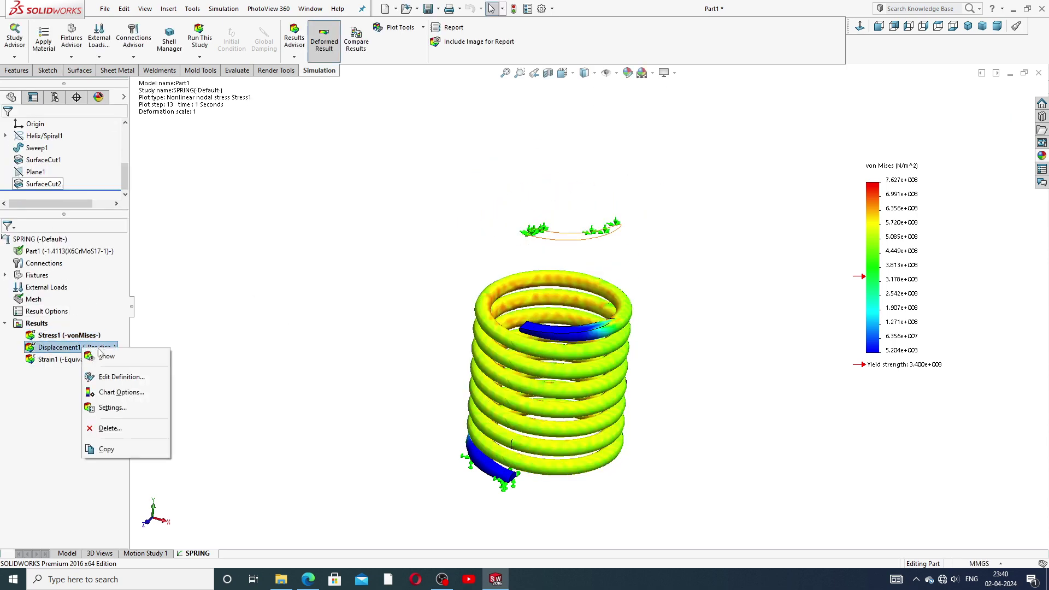
pyautogui.click(103, 356)
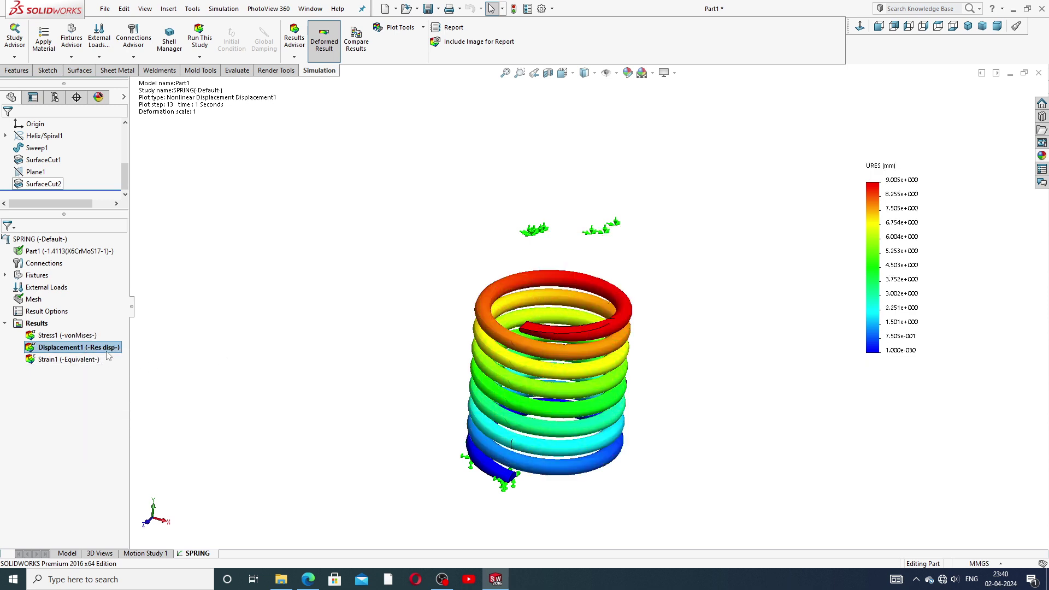
pyautogui.rightClick(108, 352)
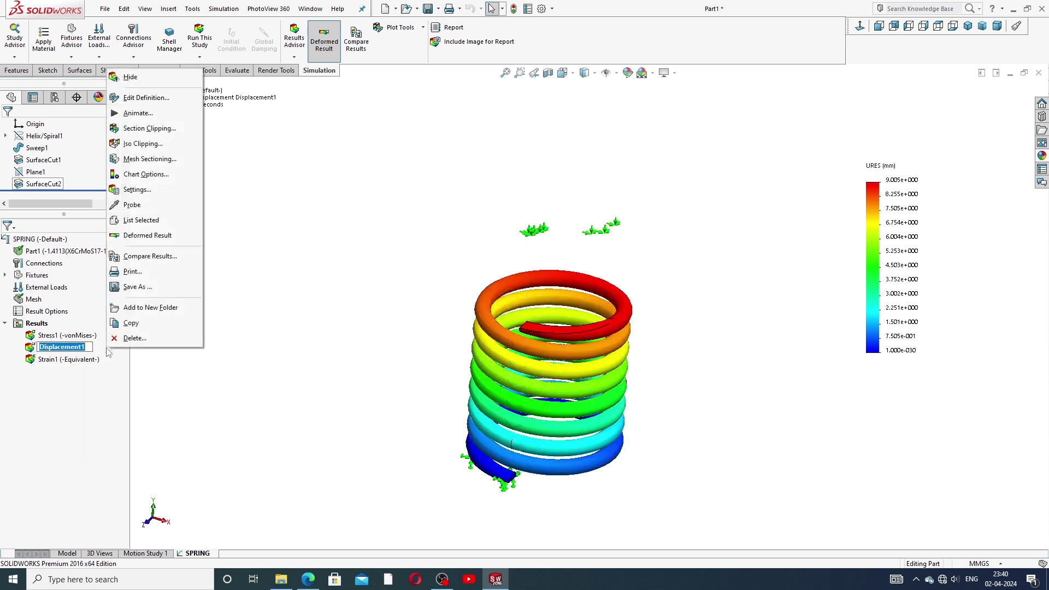
pyautogui.click(138, 114)
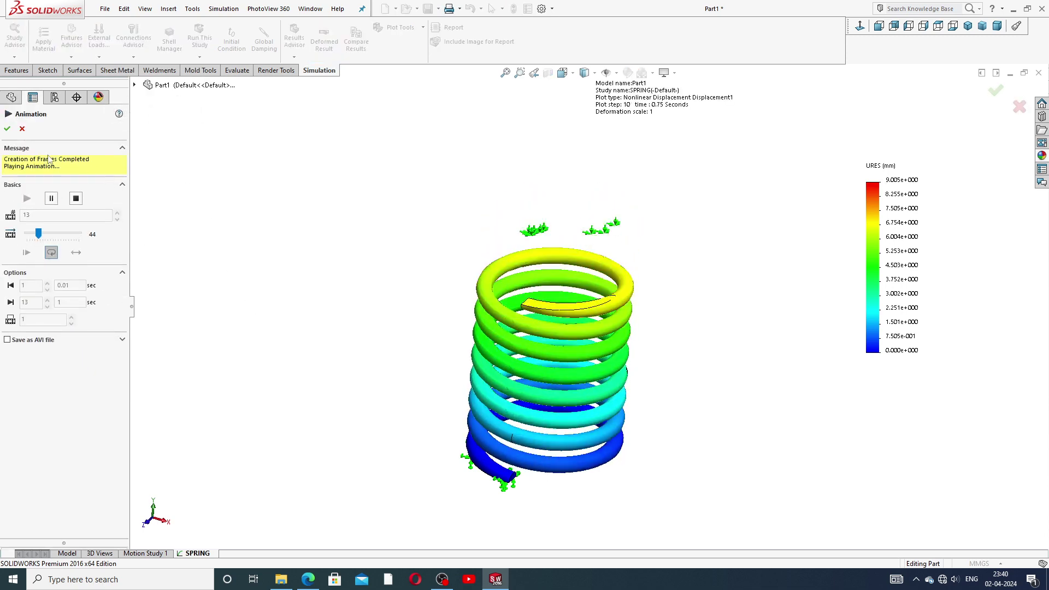
pyautogui.click(8, 128)
# Step: Show the Strain1 equivalent strain plot (peak 2.265e-003), animate it, then close the animation
pyautogui.rightClick(90, 360)
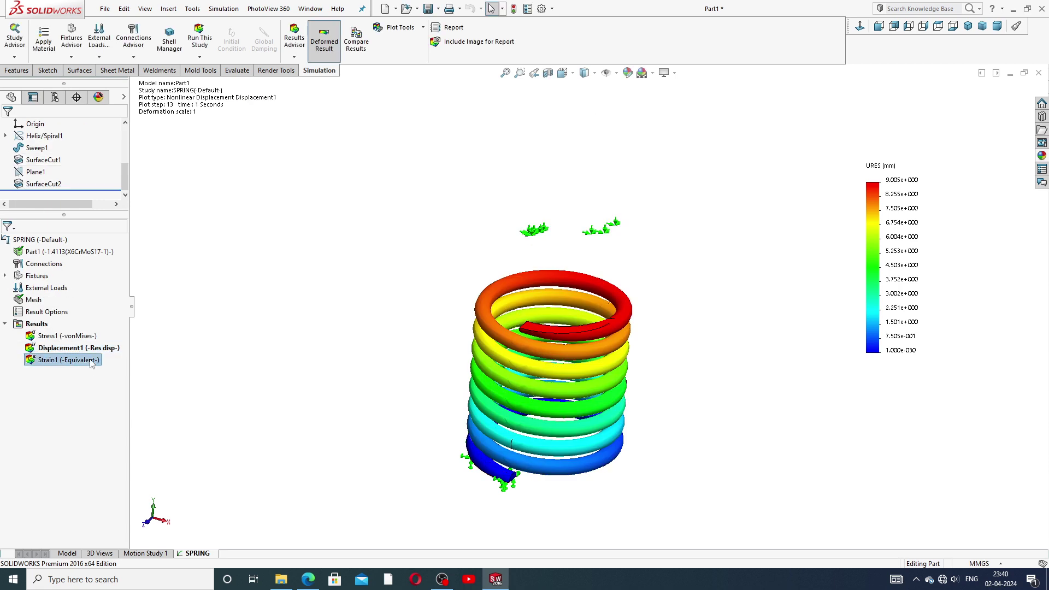
pyautogui.click(120, 371)
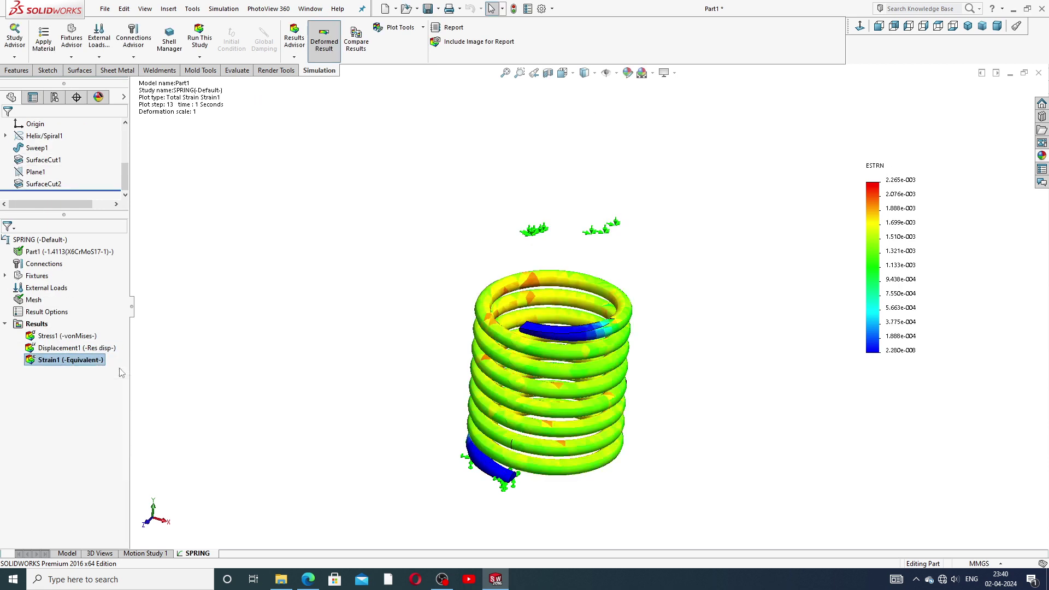
pyautogui.rightClick(91, 360)
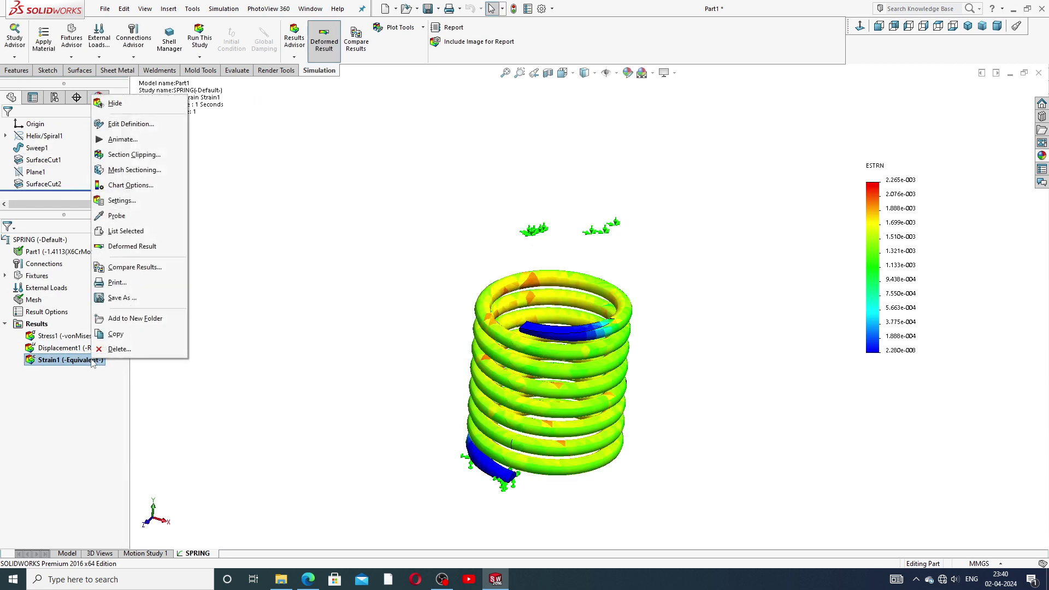
pyautogui.click(136, 143)
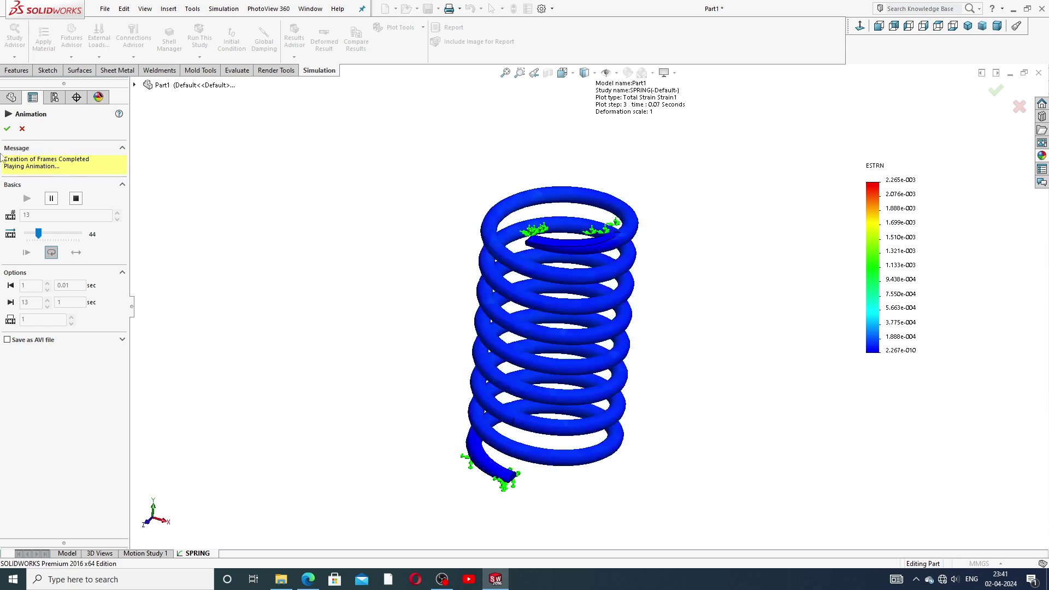
pyautogui.click(7, 129)
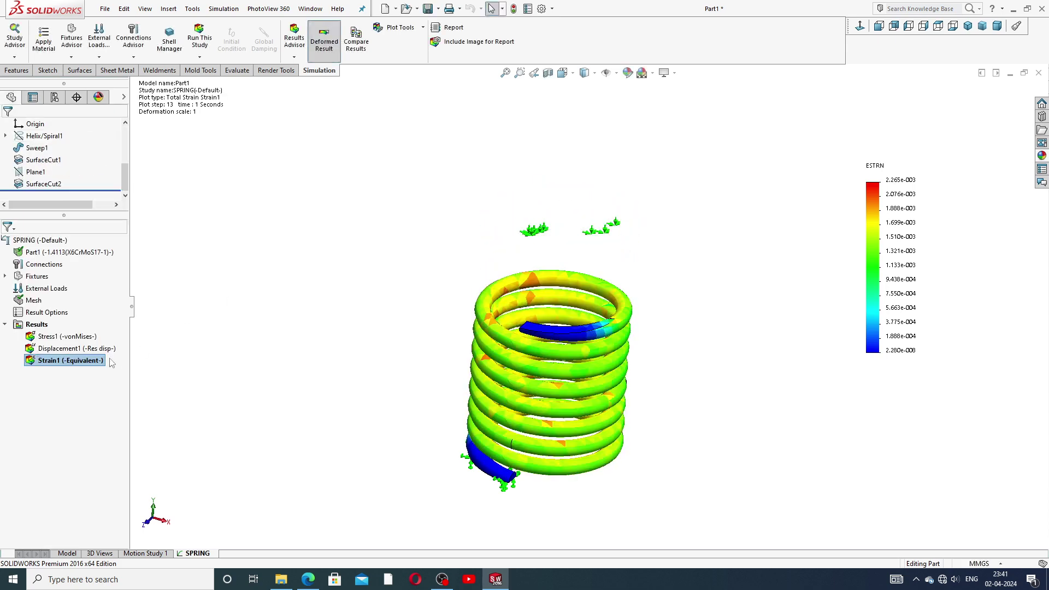
# Step: Redisplay the Stress1 von Mises stress plot and zoom in on the spring
pyautogui.click(66, 336)
pyautogui.rightClick(87, 334)
pyautogui.click(143, 347)
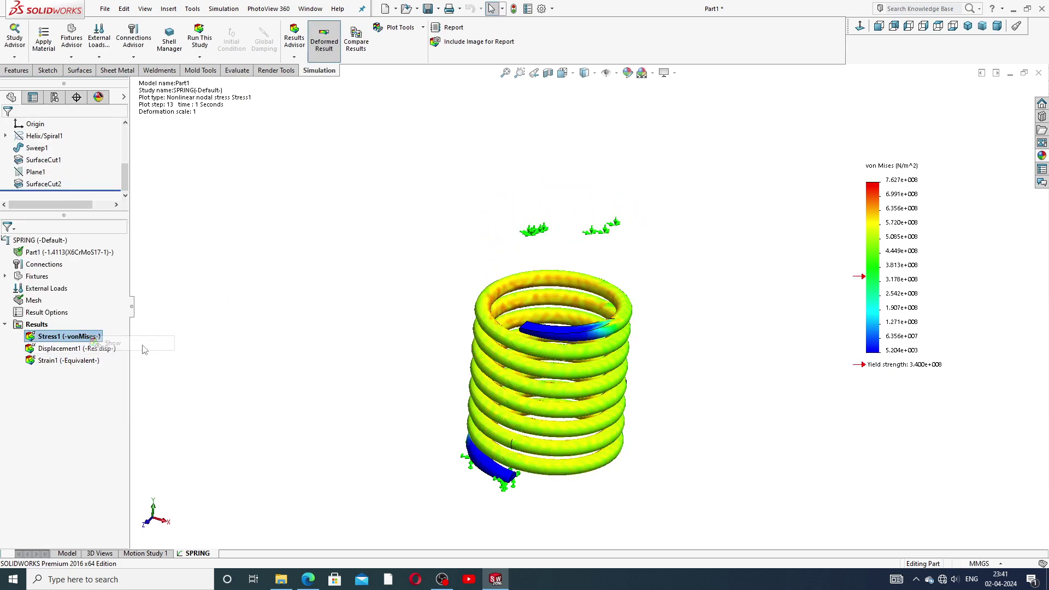
pyautogui.scroll(-3, 468, 437)
pyautogui.scroll(-2, 468, 437)
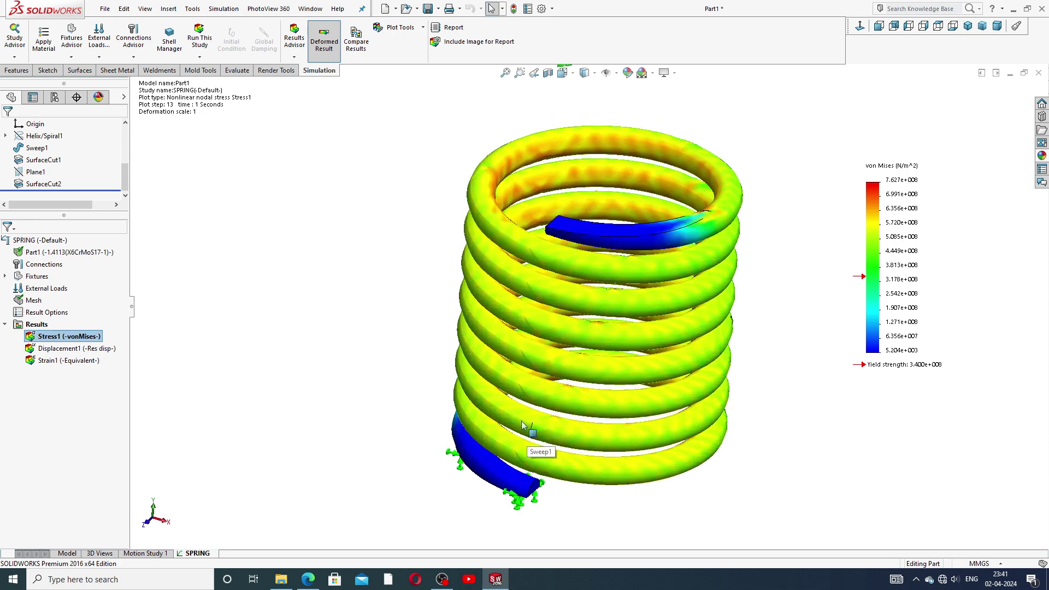
# Step: Show the Displacement1 plot again and view the spring from the isometric angle
pyautogui.click(100, 350)
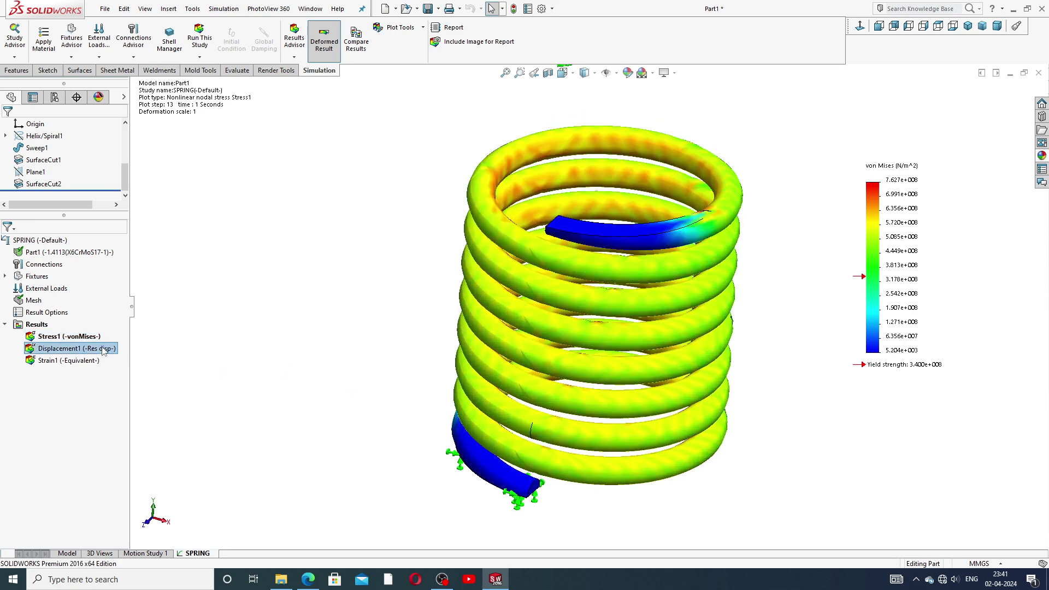
pyautogui.rightClick(102, 350)
pyautogui.click(146, 357)
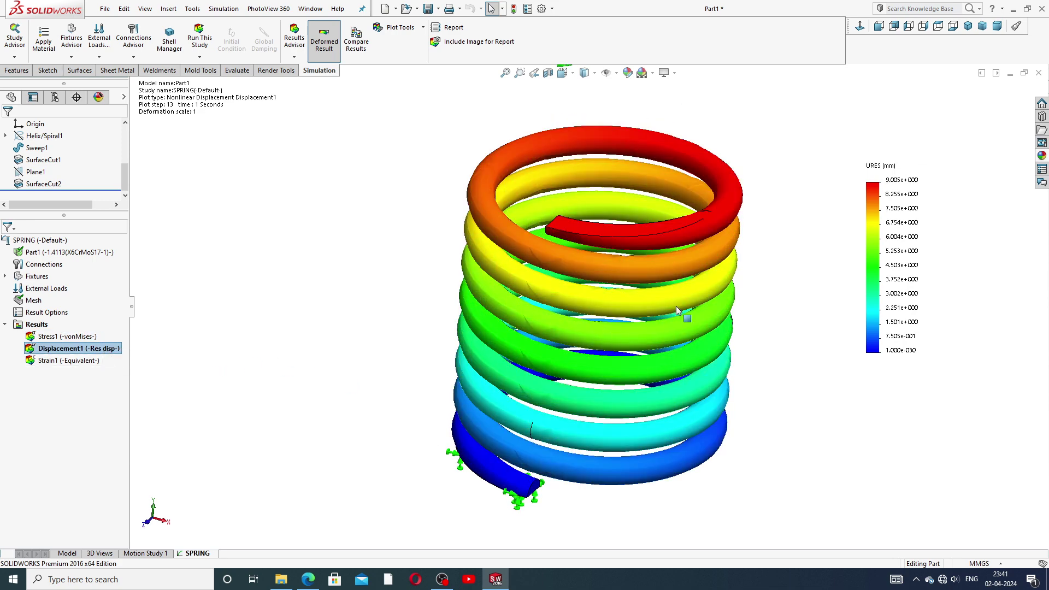
pyautogui.click(967, 26)
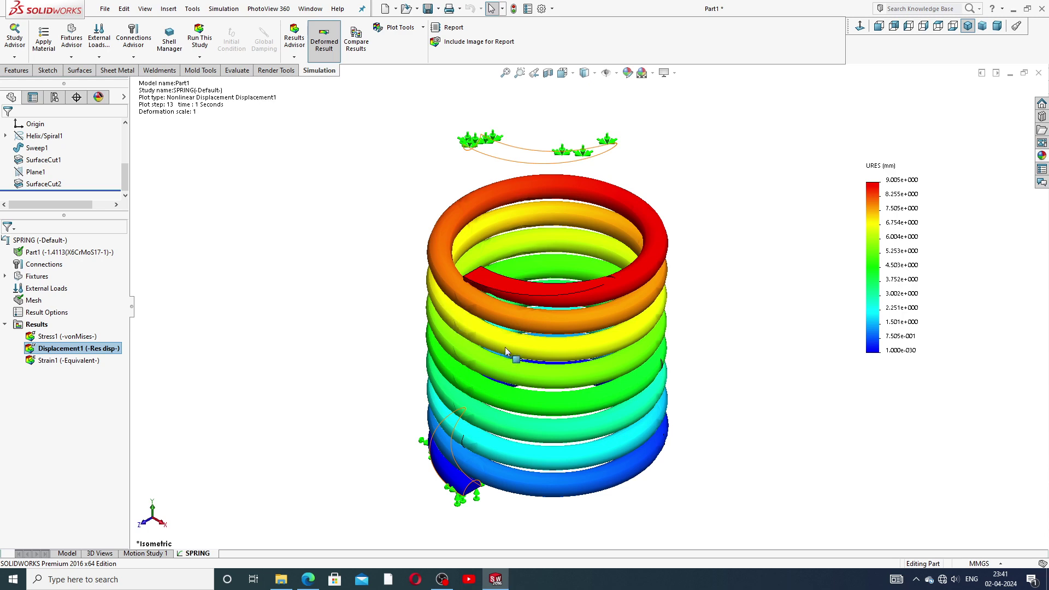
pyautogui.scroll(-1, 516, 362)
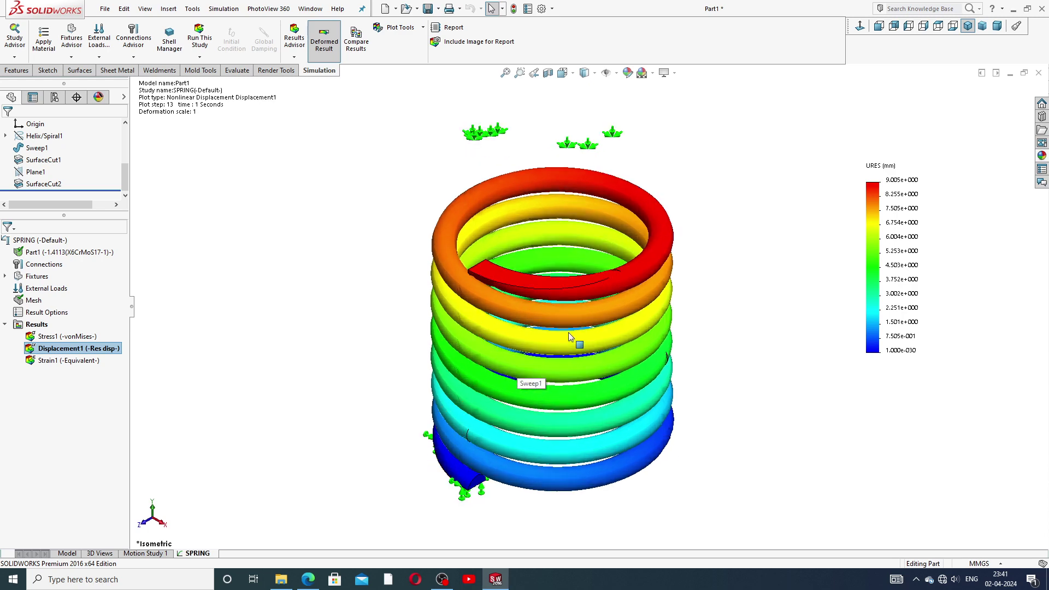
pyautogui.scroll(-1, 517, 361)
pyautogui.moveTo(610, 341); pyautogui.dragTo(628, 327, button='middle')
pyautogui.click(969, 29)
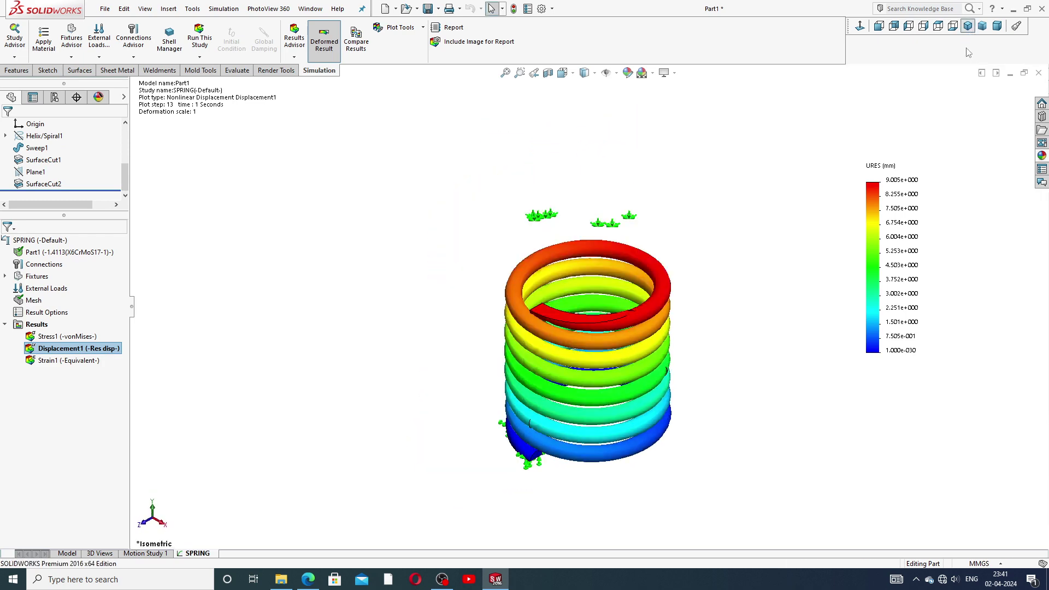